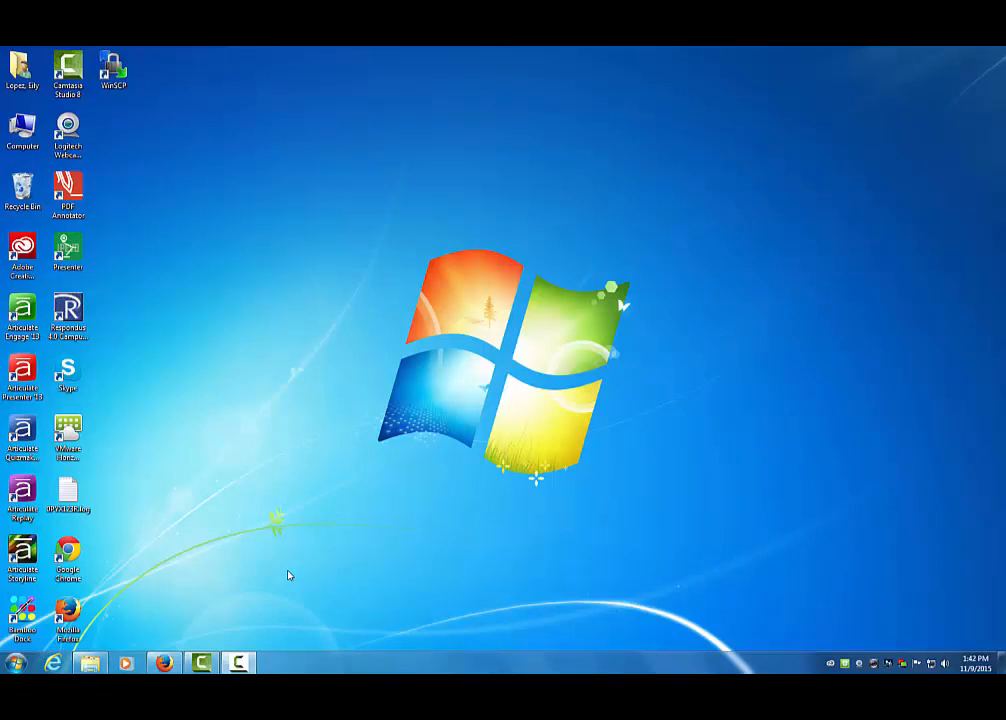
- Open the AppData\Local folder inside the current user's profile folder on Local Disk (C:) in Windows Explorer
click(91, 665)
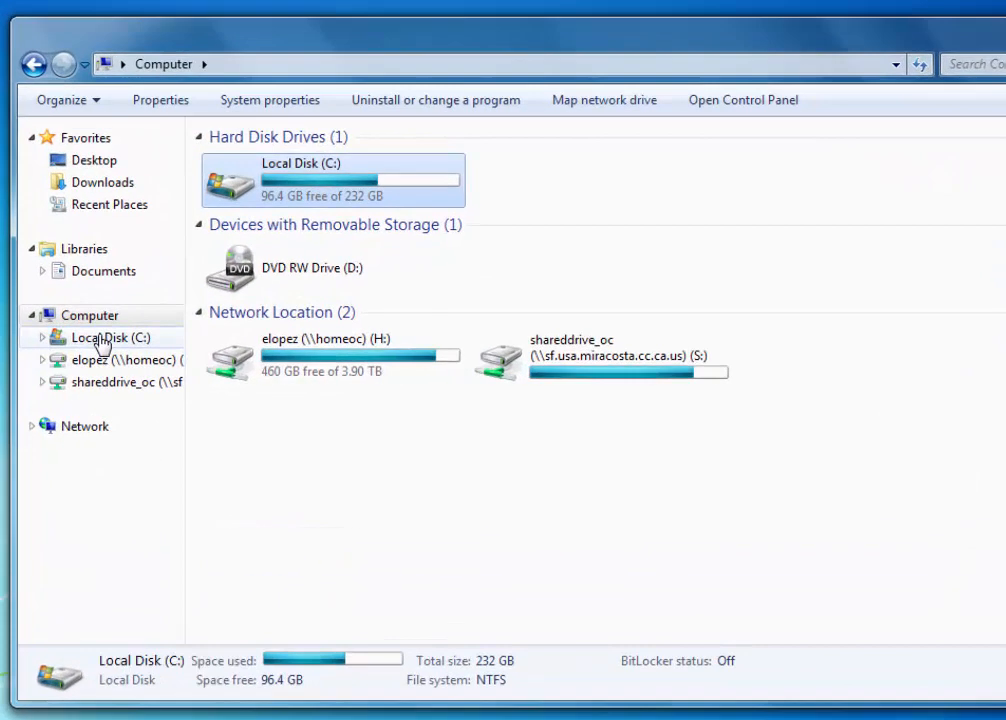
click(100, 340)
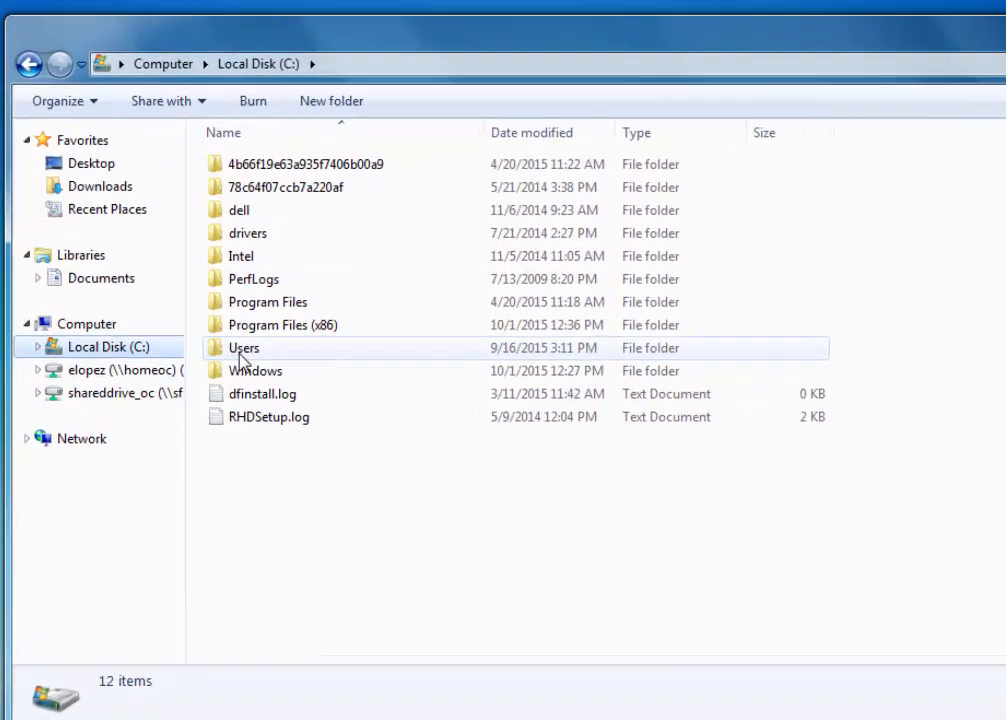
double_click(255, 355)
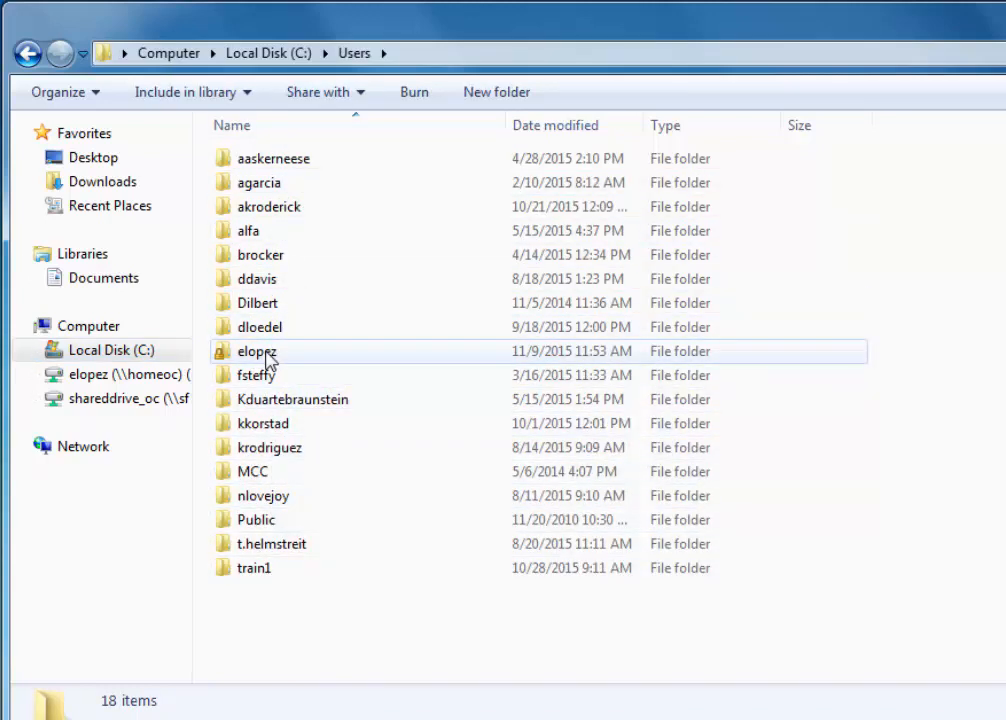
double_click(257, 352)
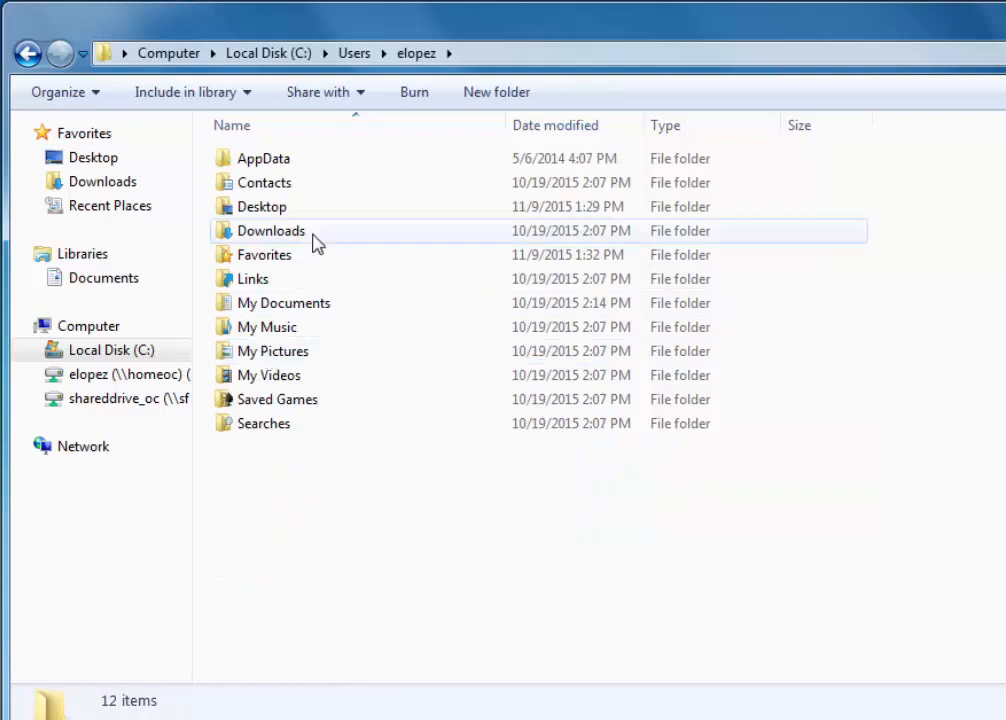
double_click(290, 162)
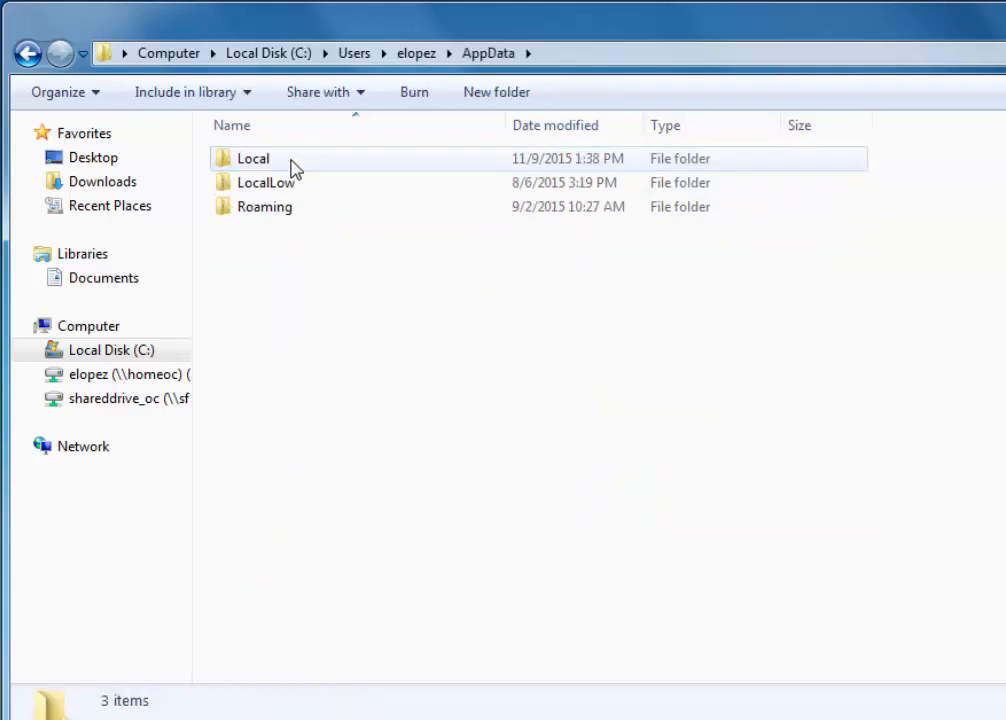
double_click(320, 170)
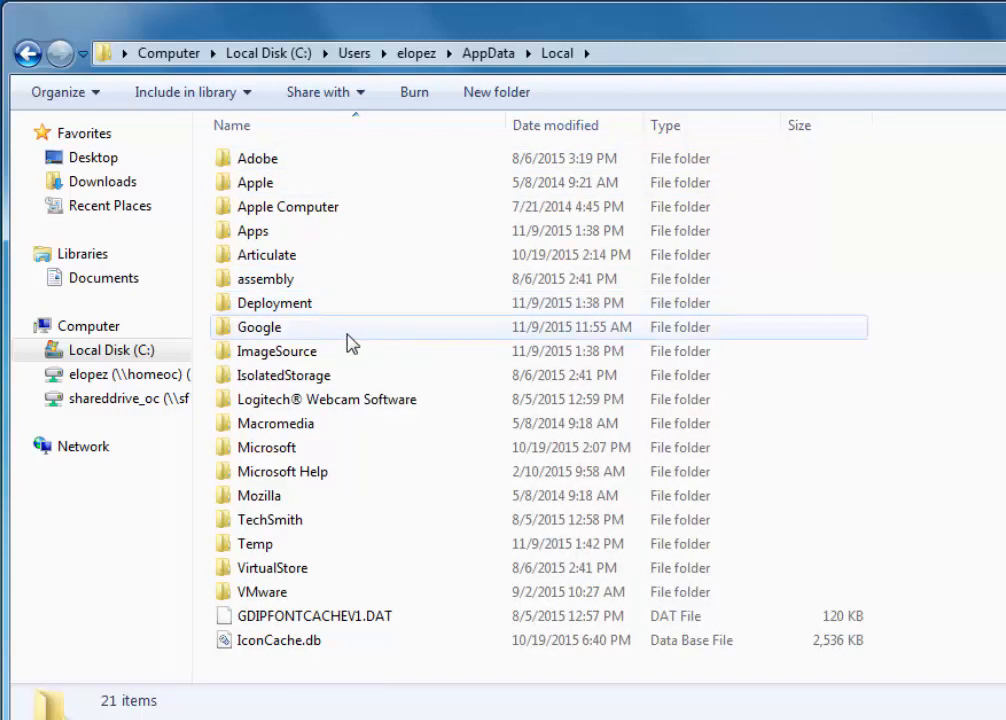
- Delete the ImageSource folder from AppData\Local, moving it to the Recycle Bin
click(286, 355)
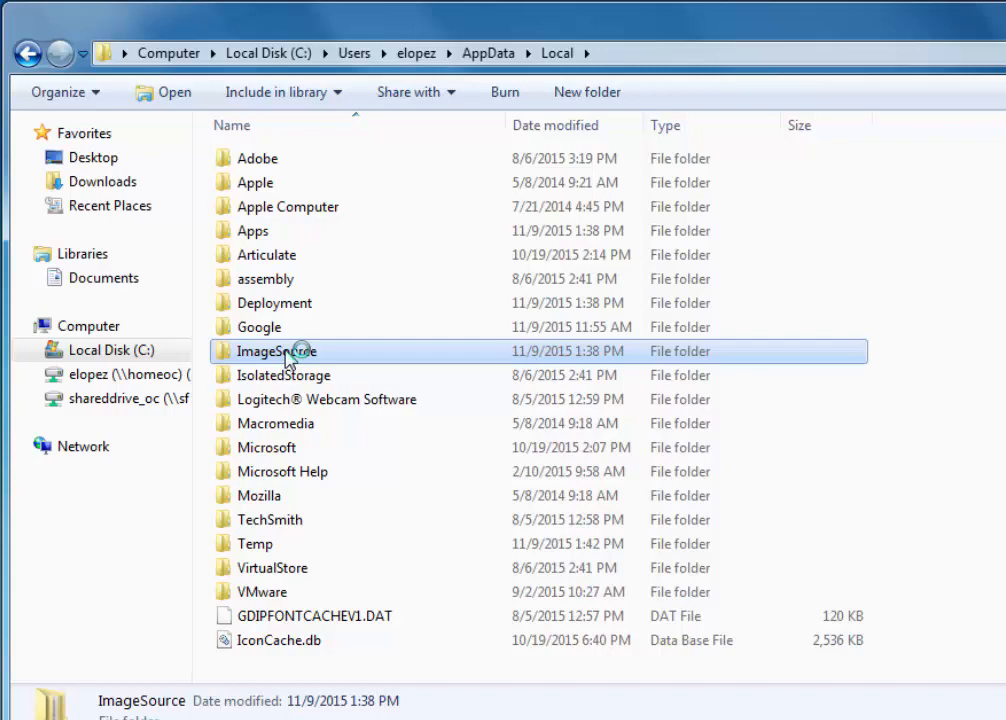
key(Delete)
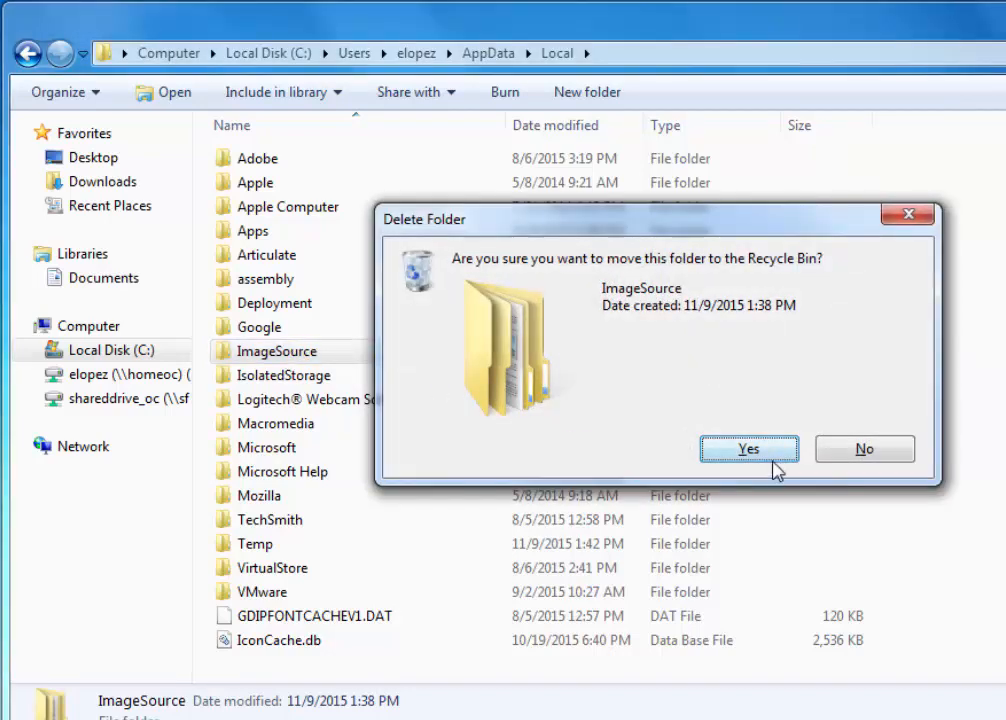
click(758, 456)
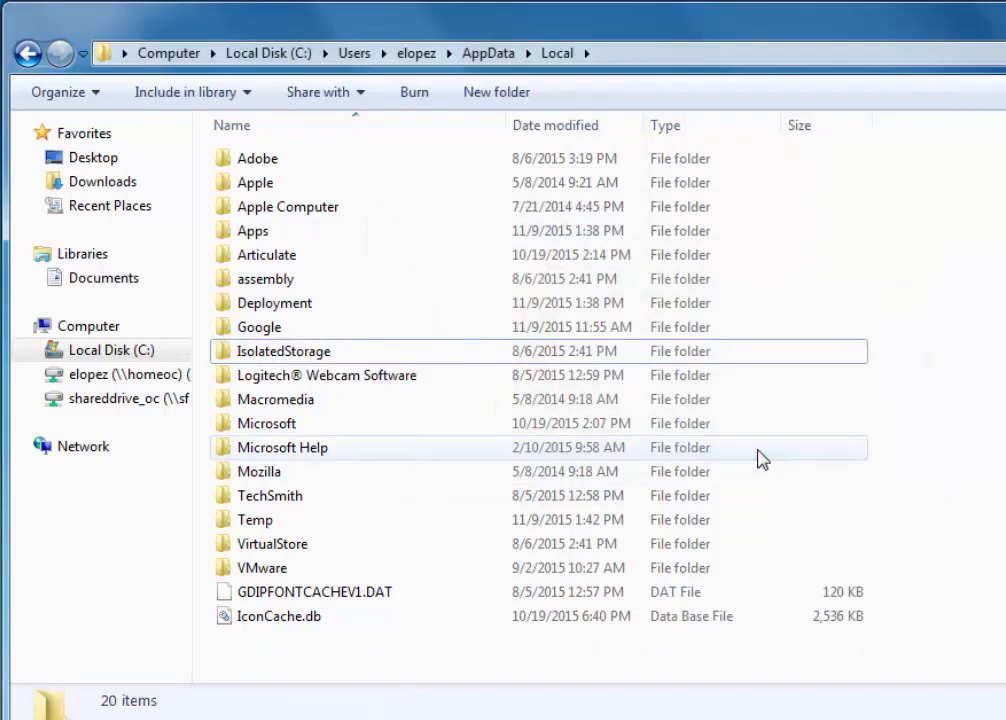
- Delete the 2.0 folder inside AppData\Local\Apps, moving it to the Recycle Bin
double_click(254, 233)
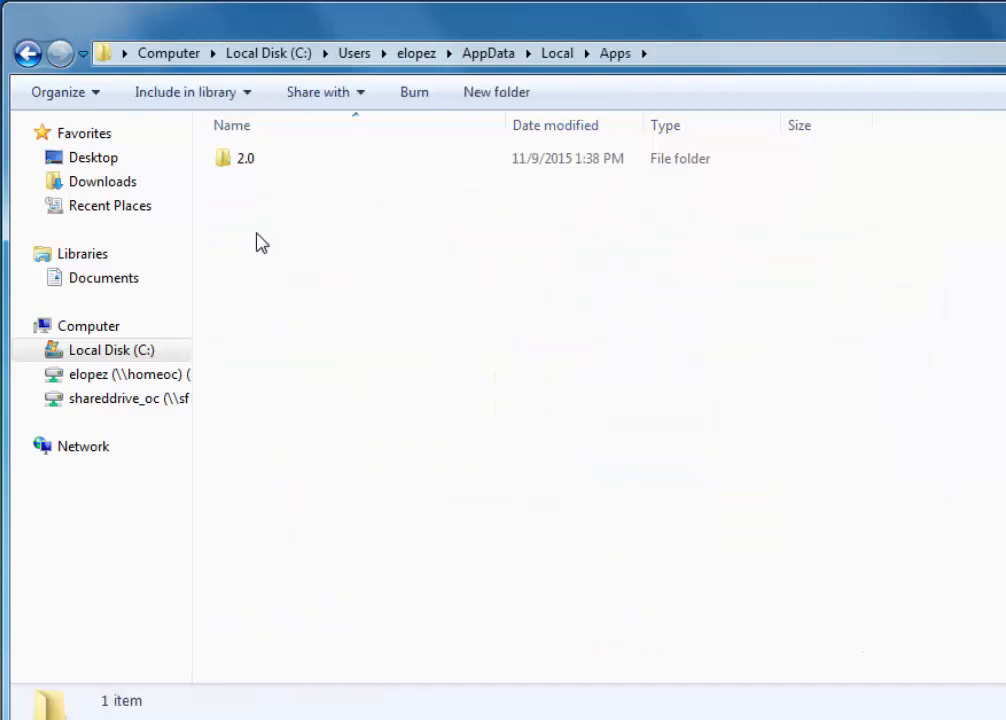
click(250, 161)
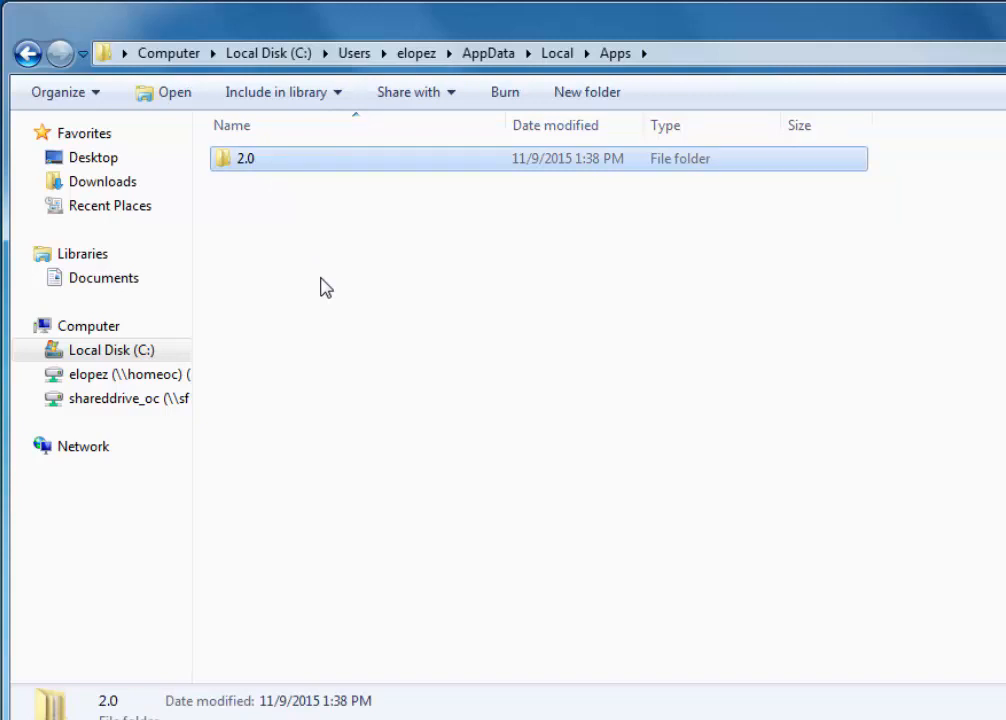
key(Delete)
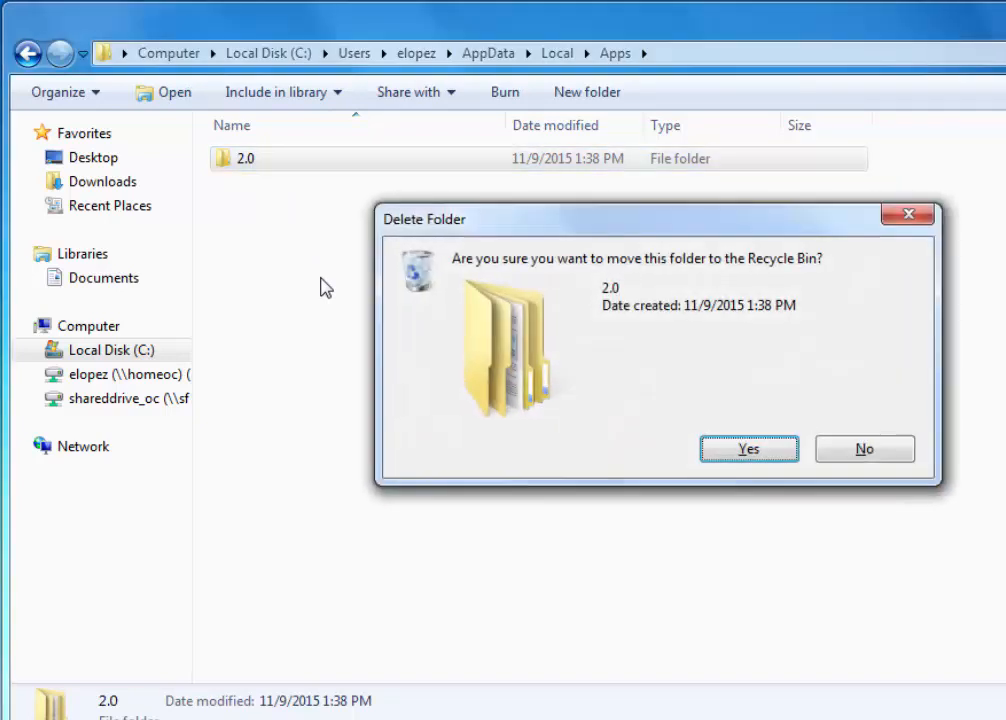
click(749, 449)
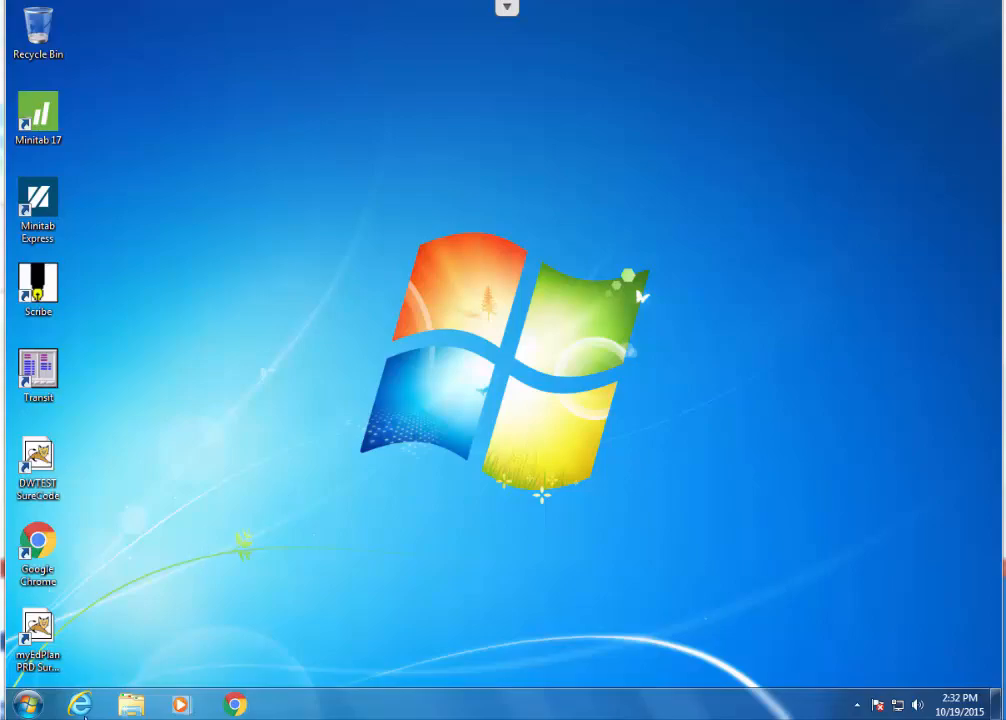
- Open Internet Explorer and turn on deleting browsing history on exit in the Internet options
click(79, 707)
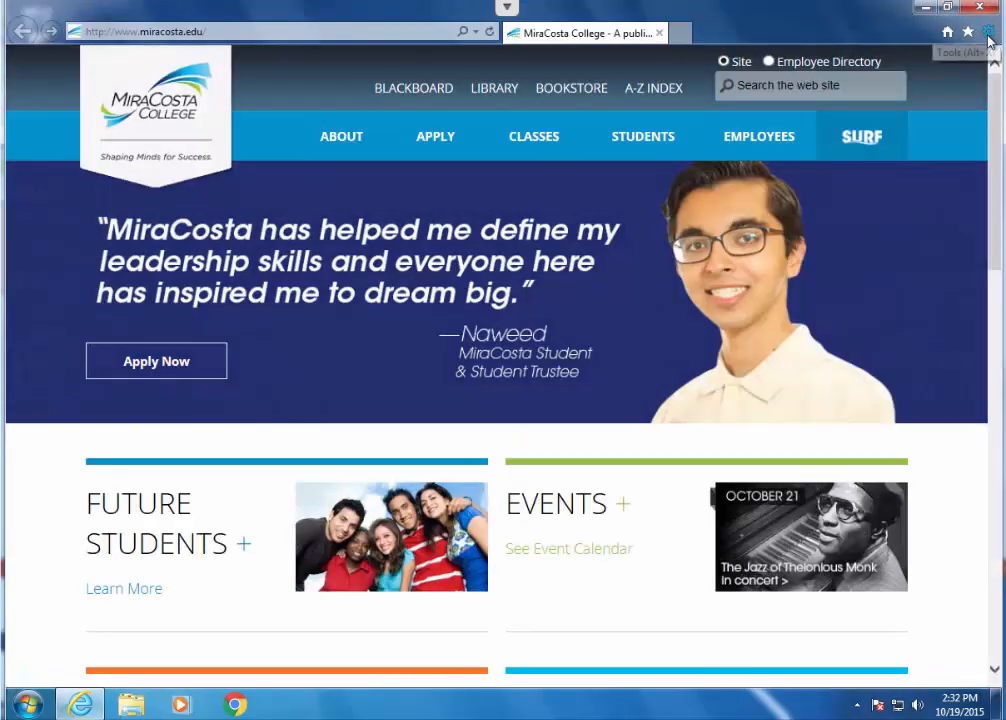
click(991, 34)
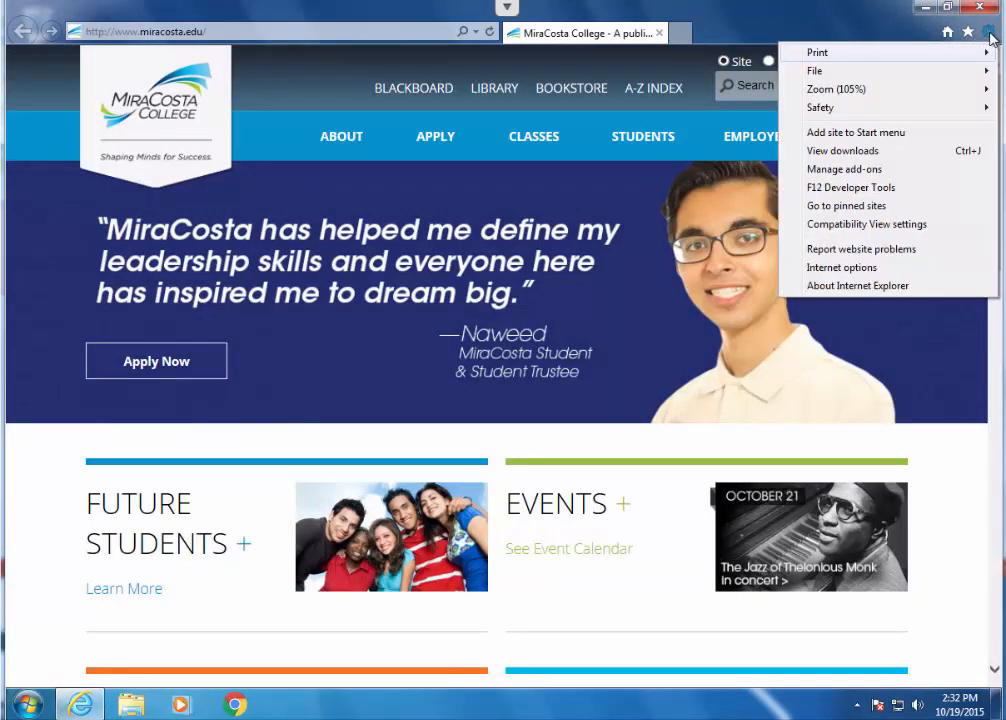
click(872, 270)
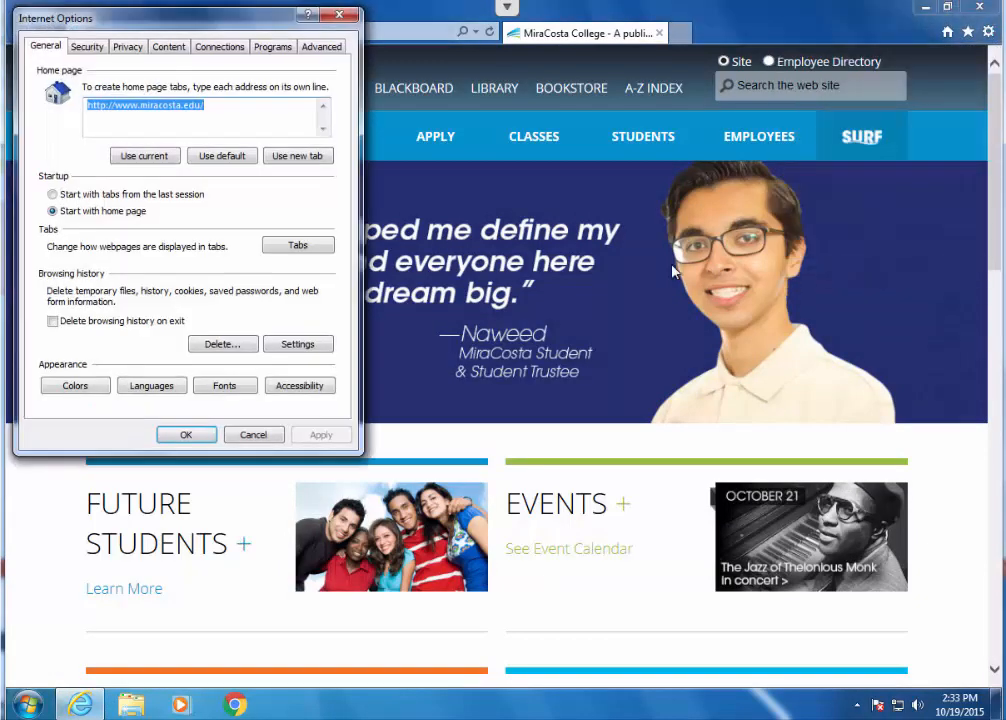
click(53, 323)
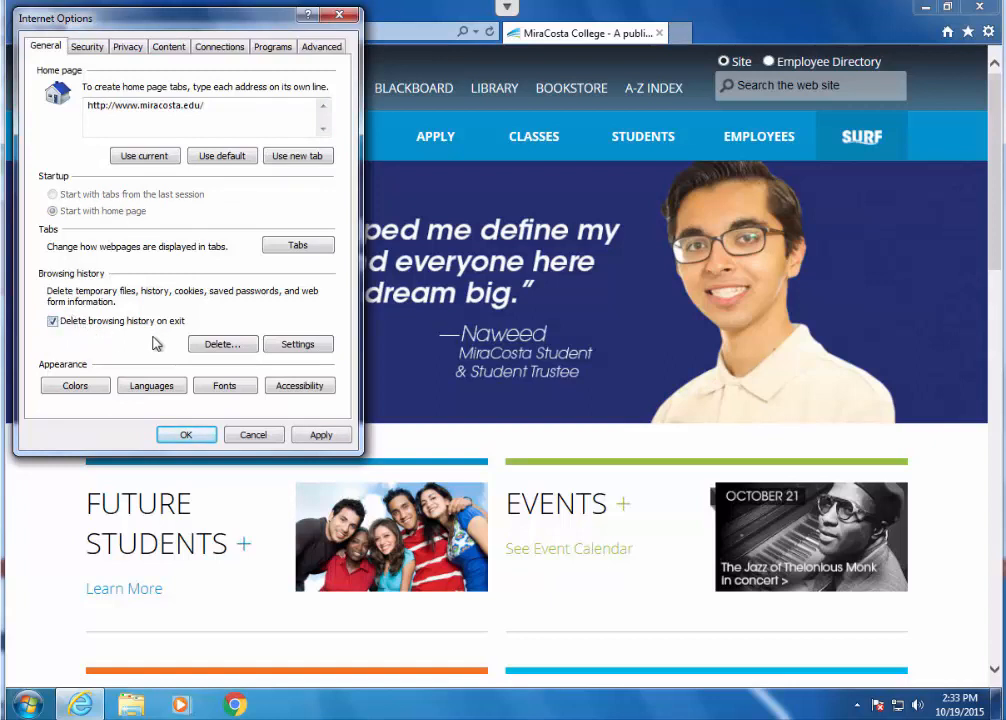
- Delete the browsing history, adding download history, form data, passwords and tracking protection data but preserving Favorites website data, and accept the Internet options
click(216, 344)
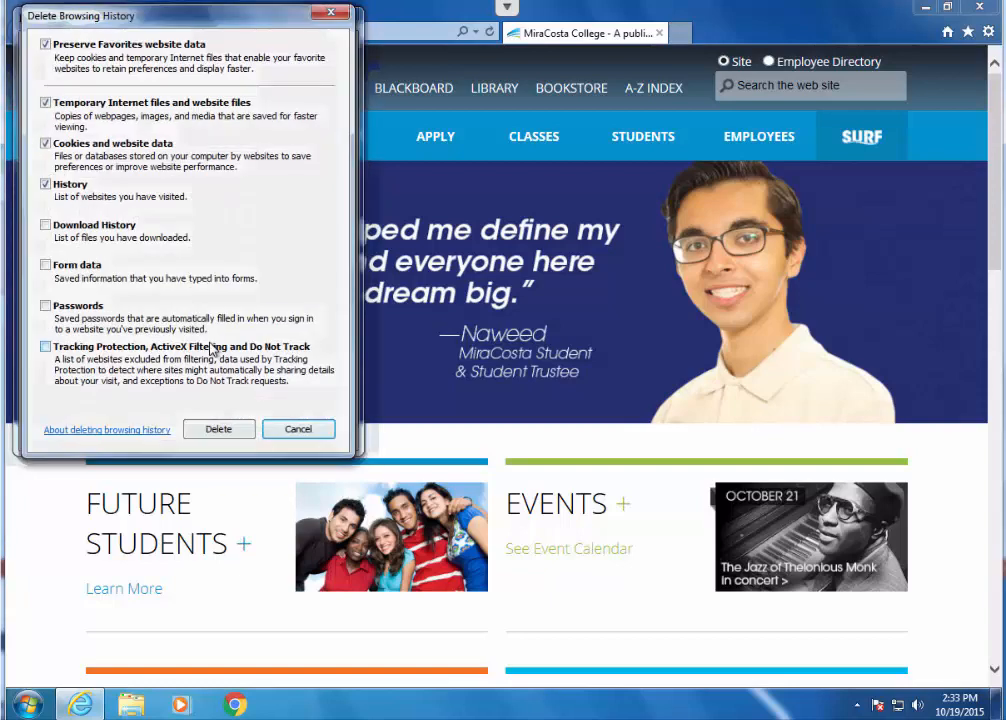
click(45, 225)
click(45, 265)
click(45, 305)
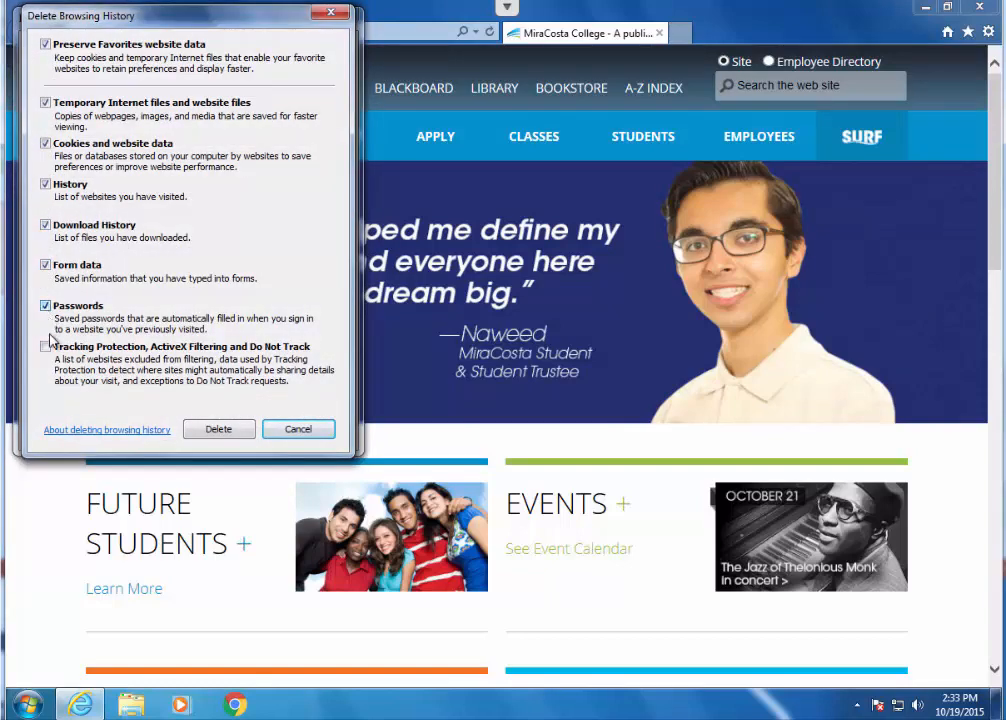
click(45, 346)
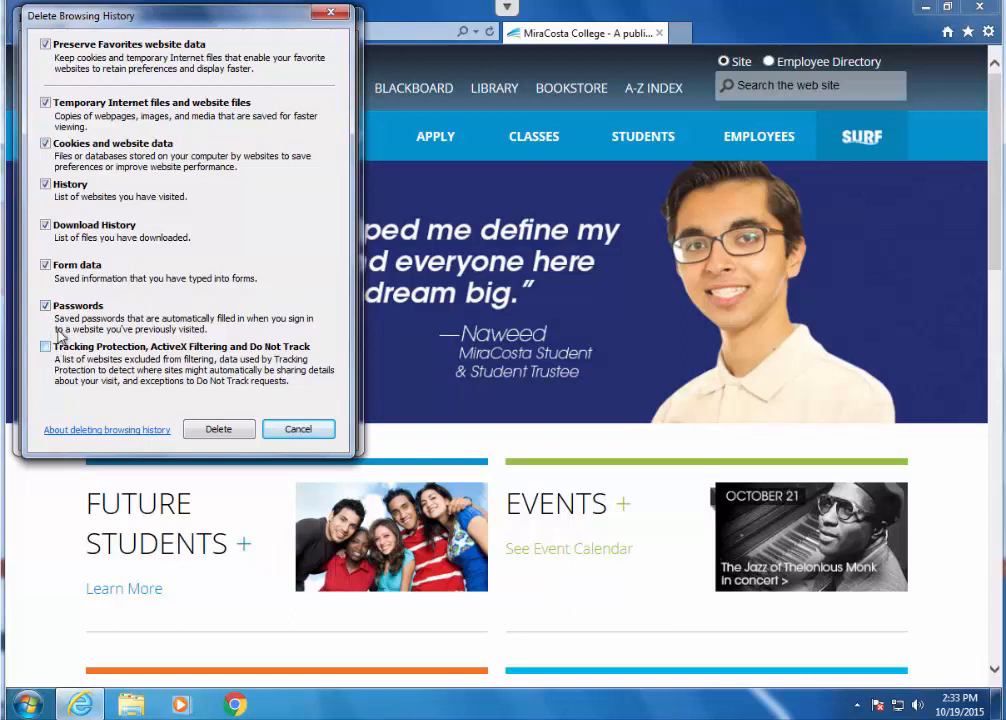
click(45, 45)
click(45, 45)
click(232, 430)
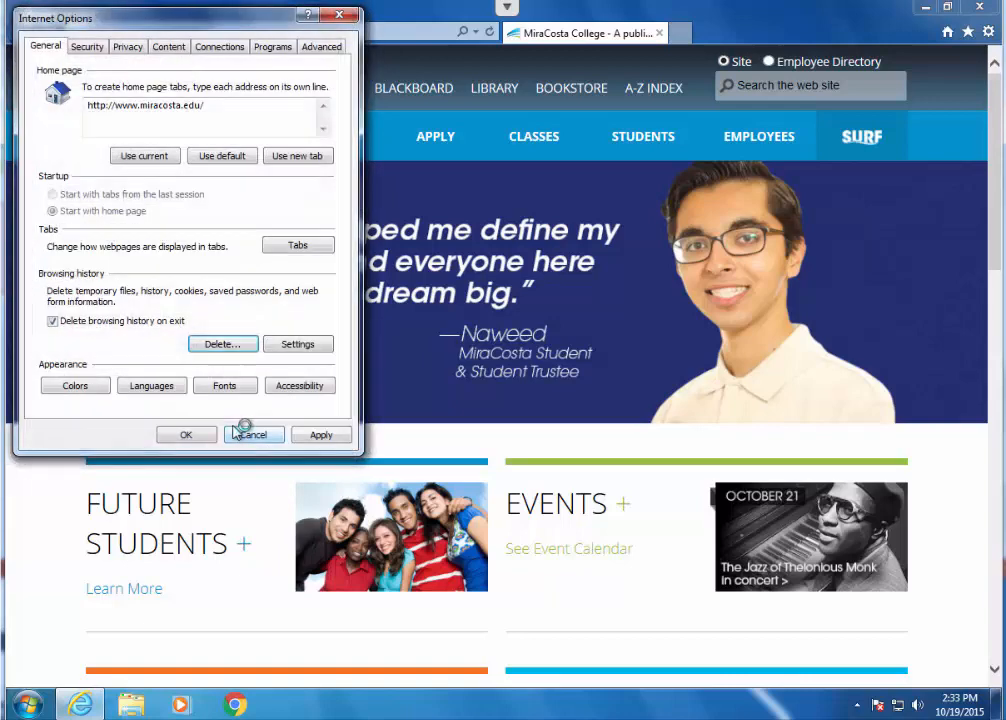
click(187, 433)
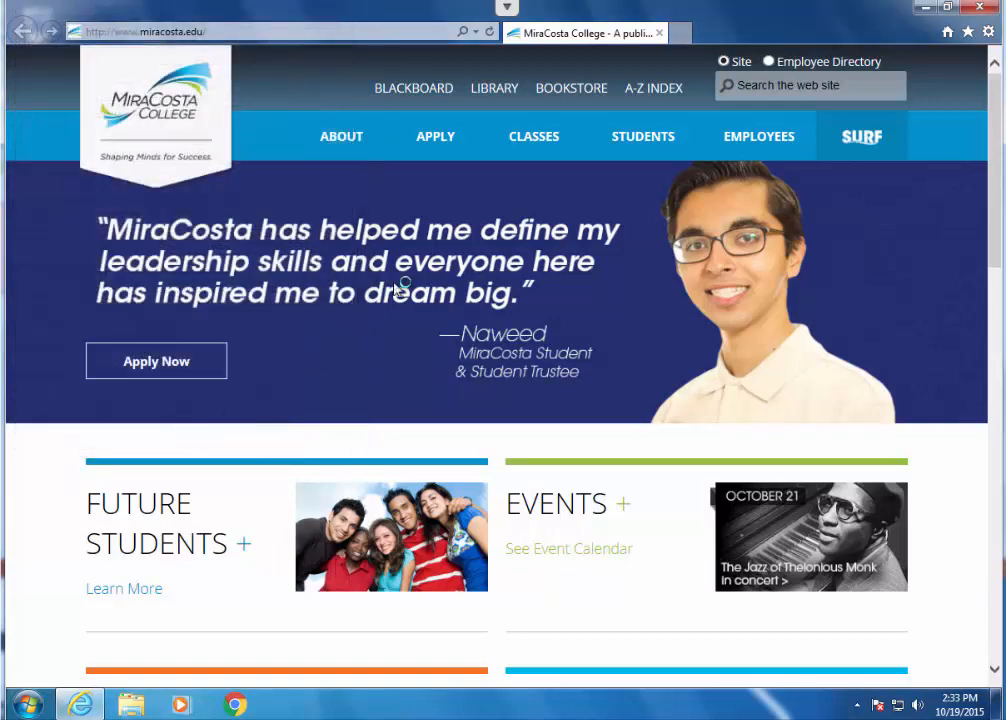
click(970, 10)
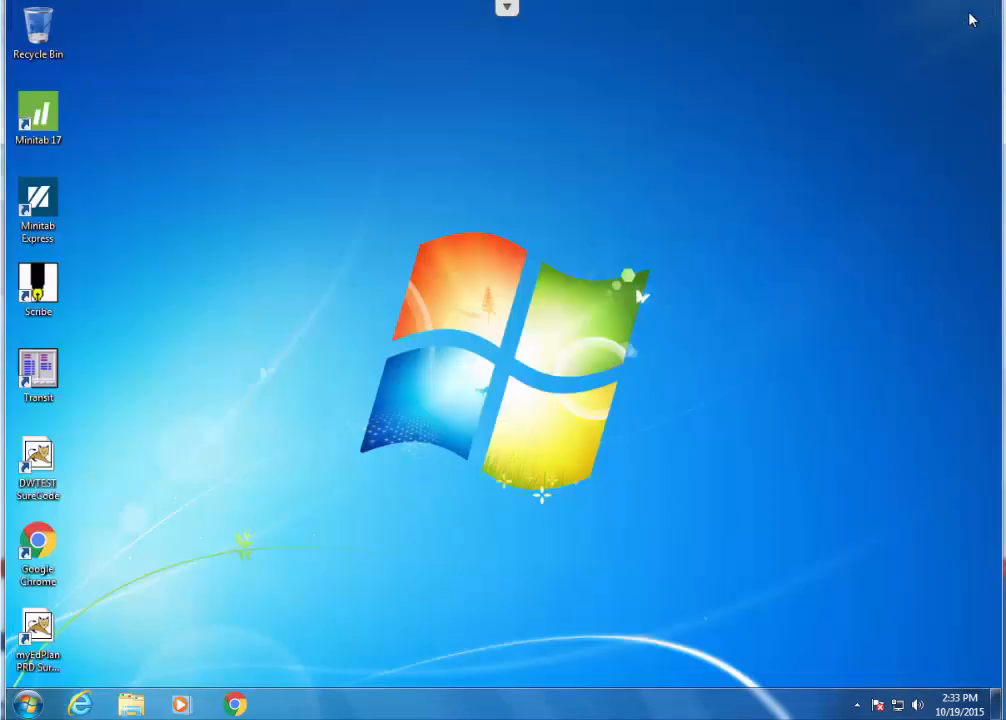
click(80, 705)
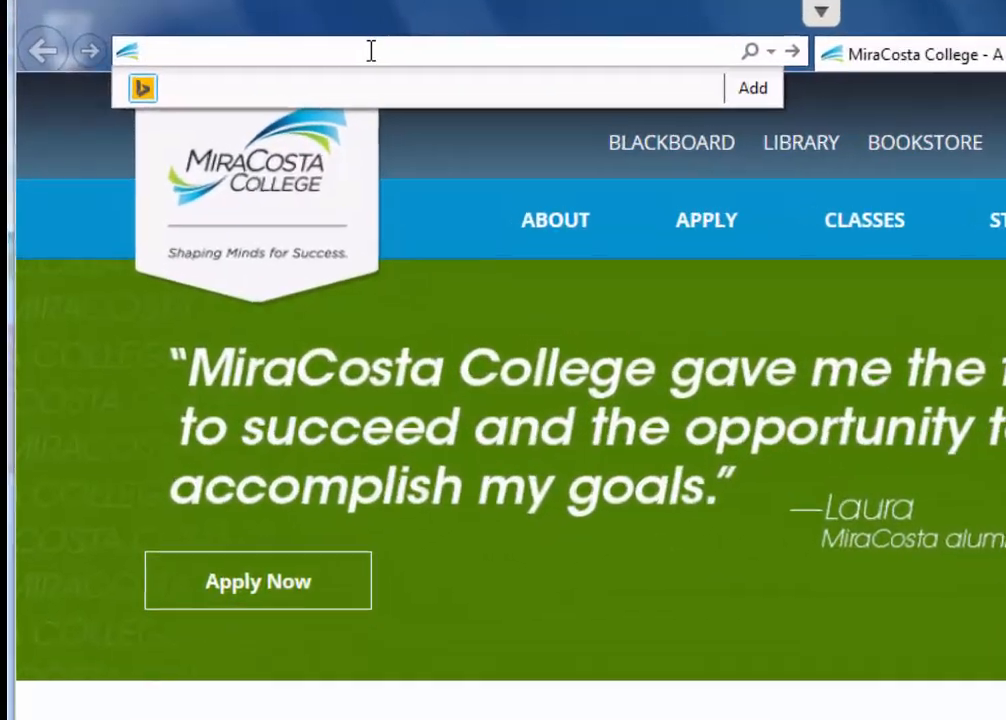
text(ht)
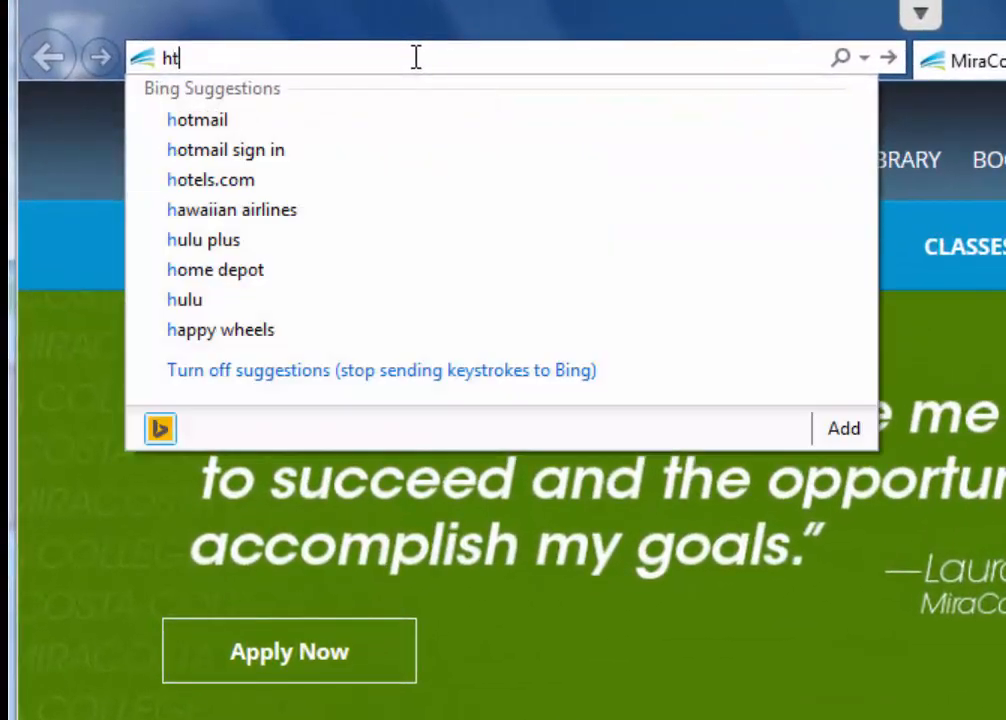
text(tps:)
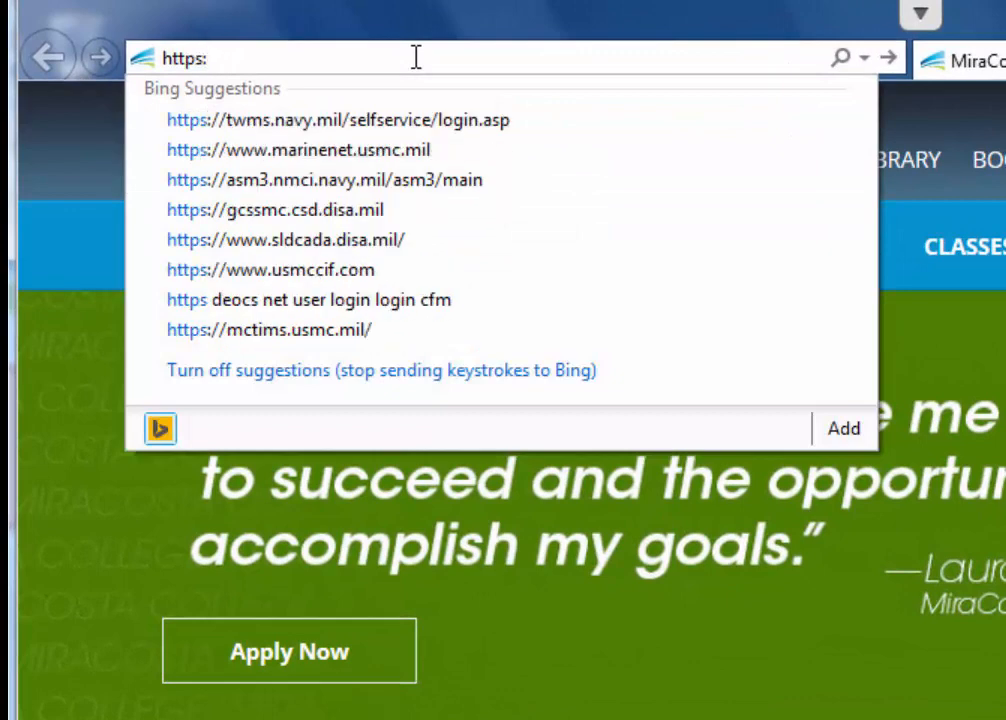
text(//)
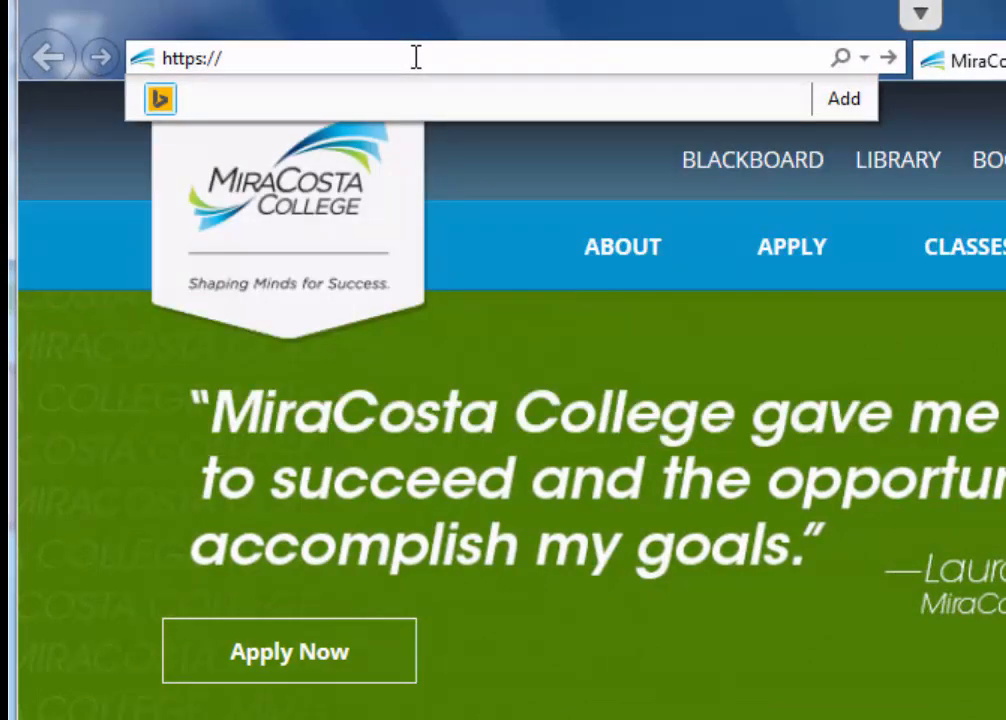
text(mccilinx.mir)
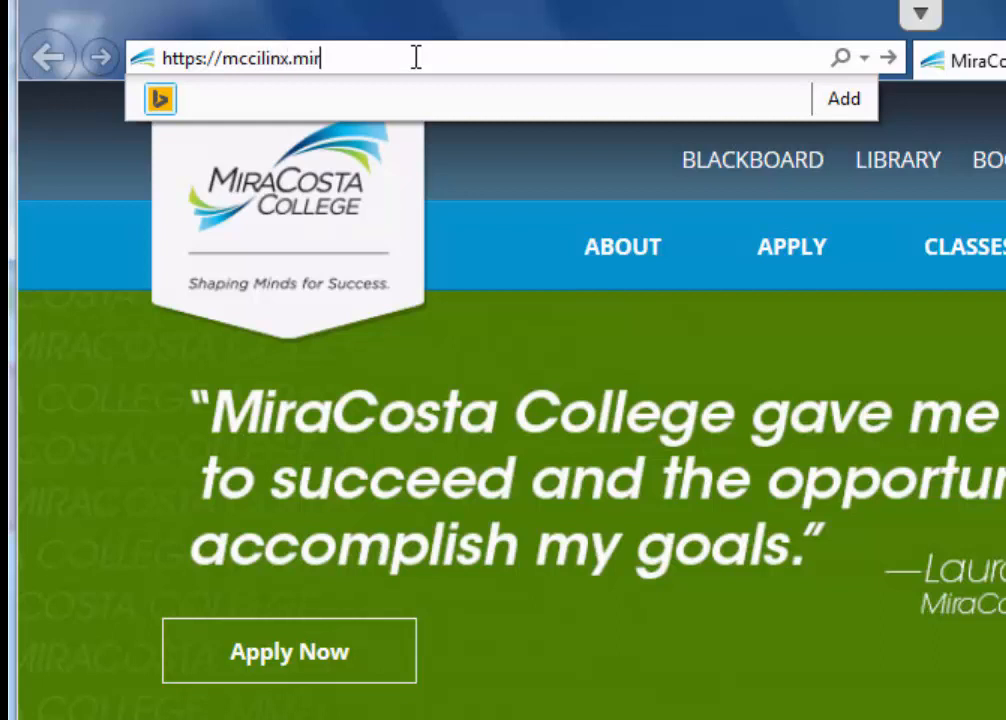
text(acosta.edu.)
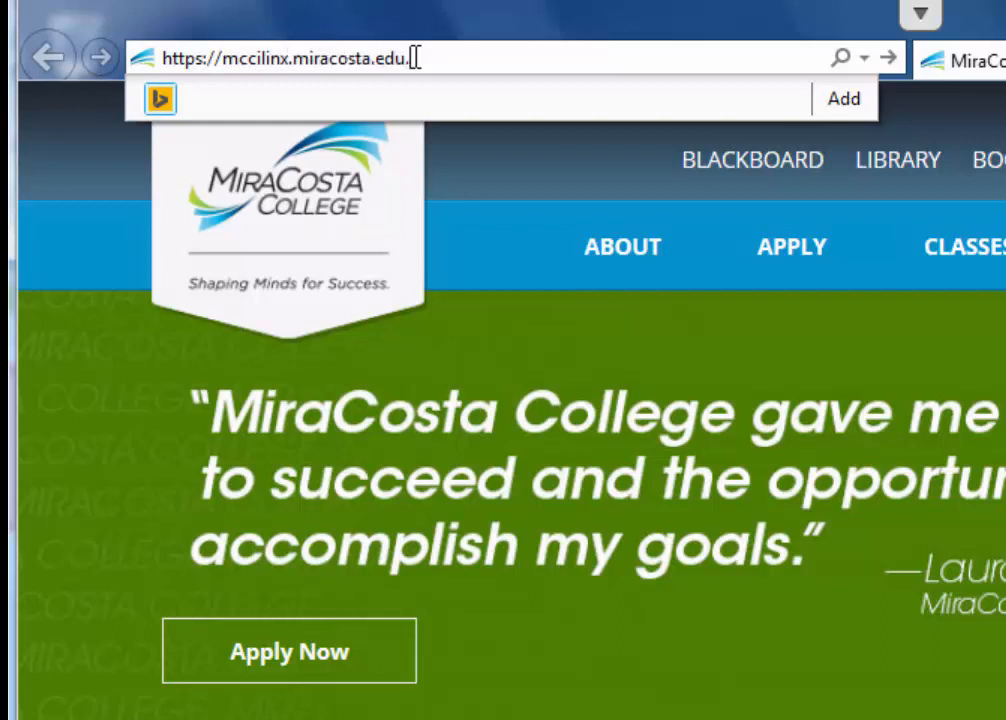
text(/capture)
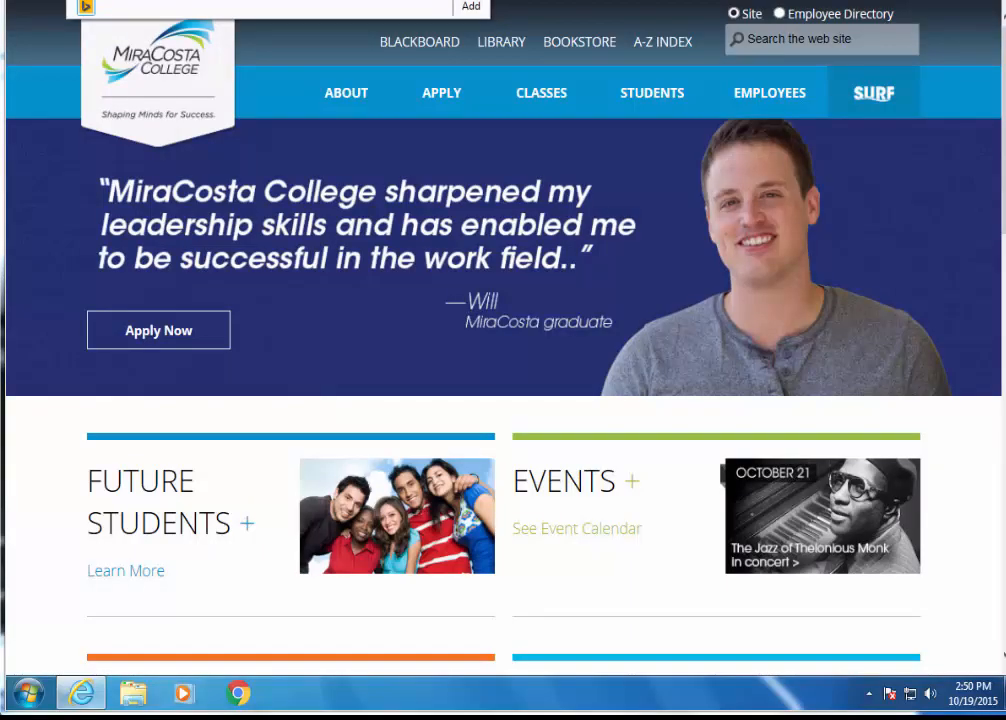
key(Return)
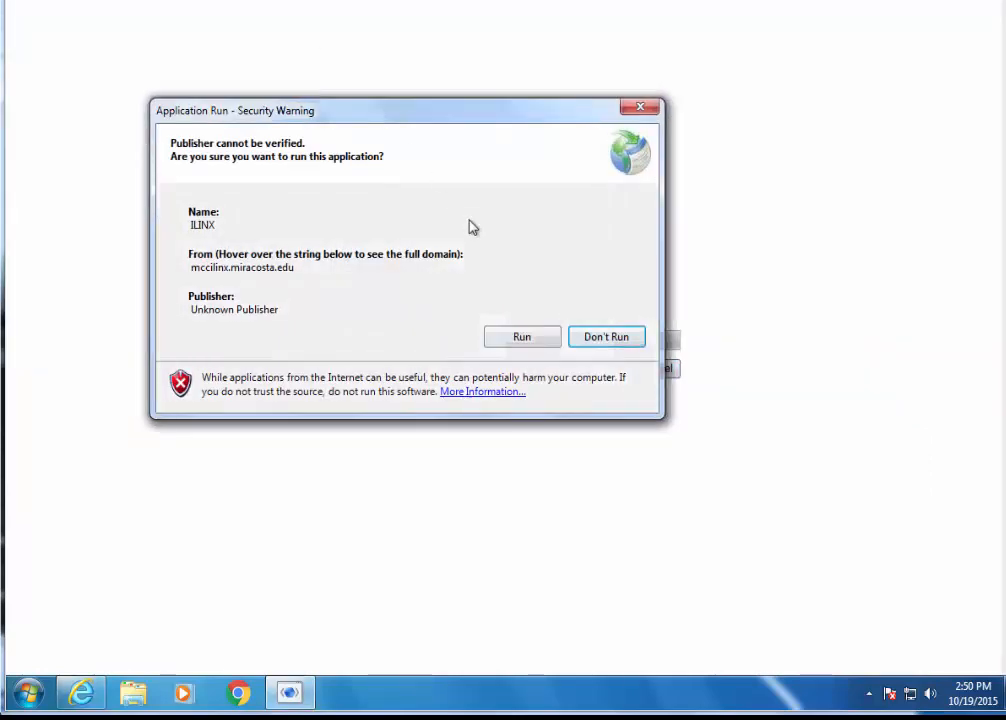
- Allow the ILINX application from mccilinx.miracosta.edu to run despite the unverified publisher
drag(419, 112, 363, 415)
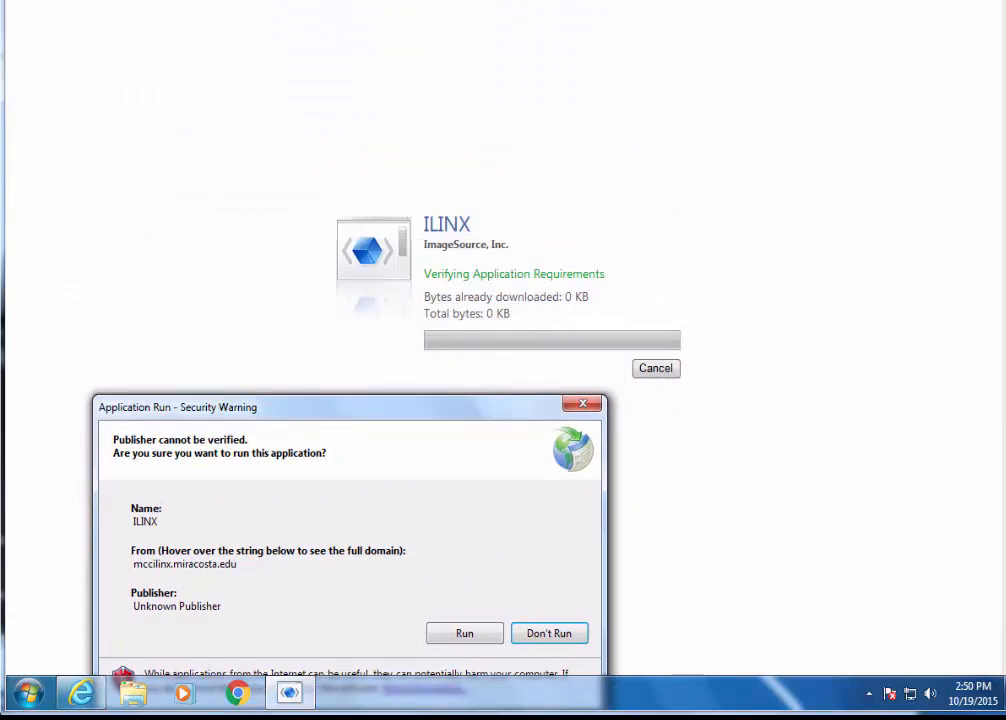
drag(362, 415, 357, 202)
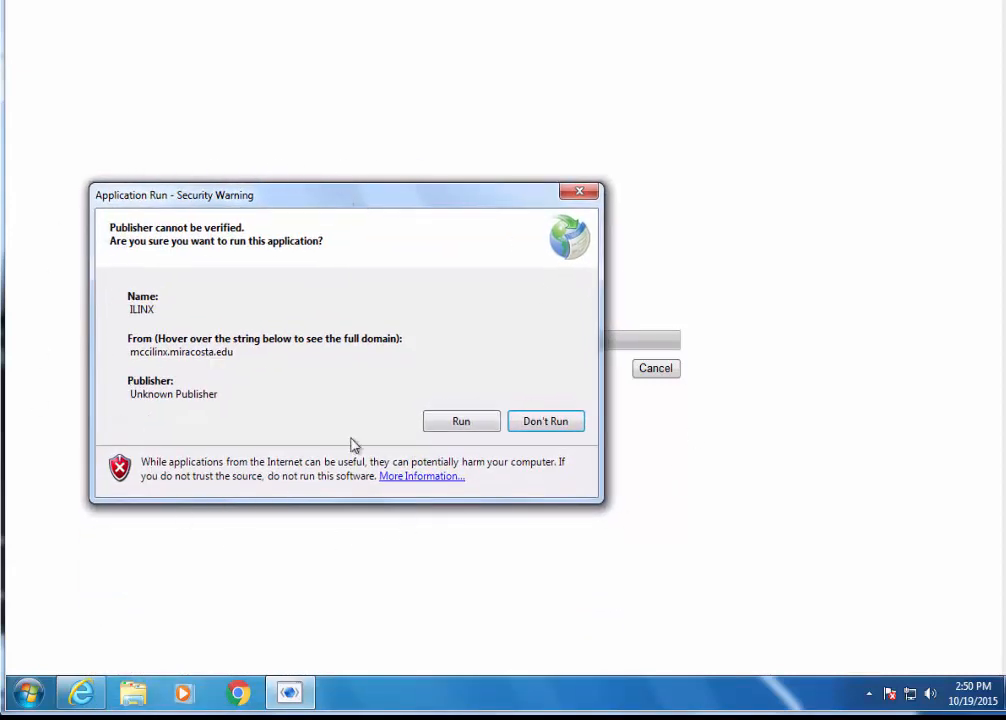
click(442, 428)
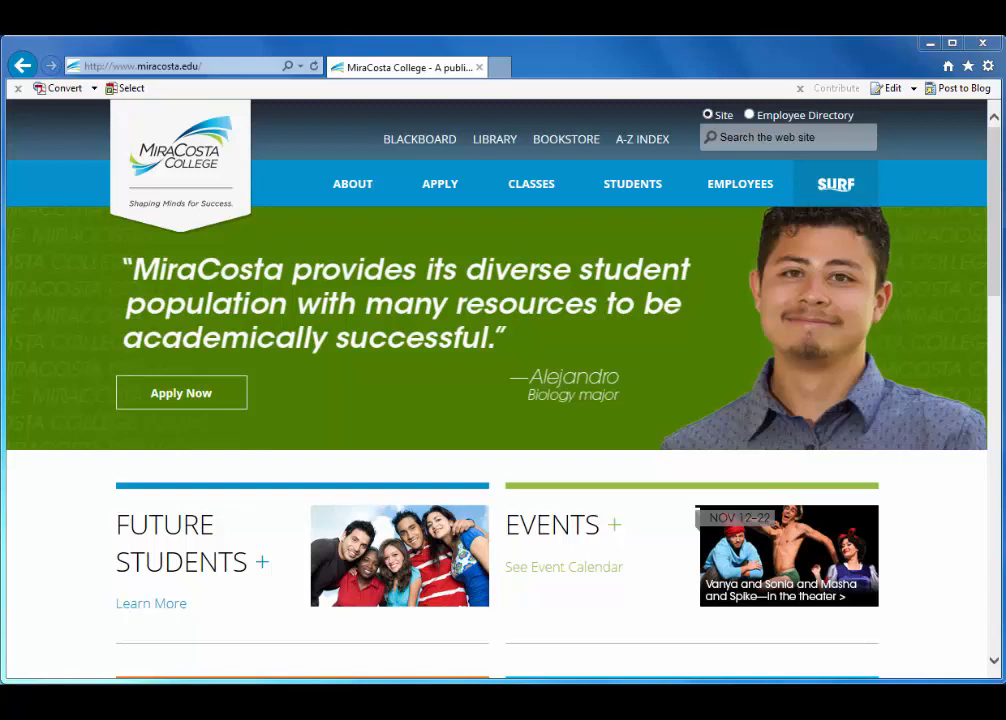
click(969, 66)
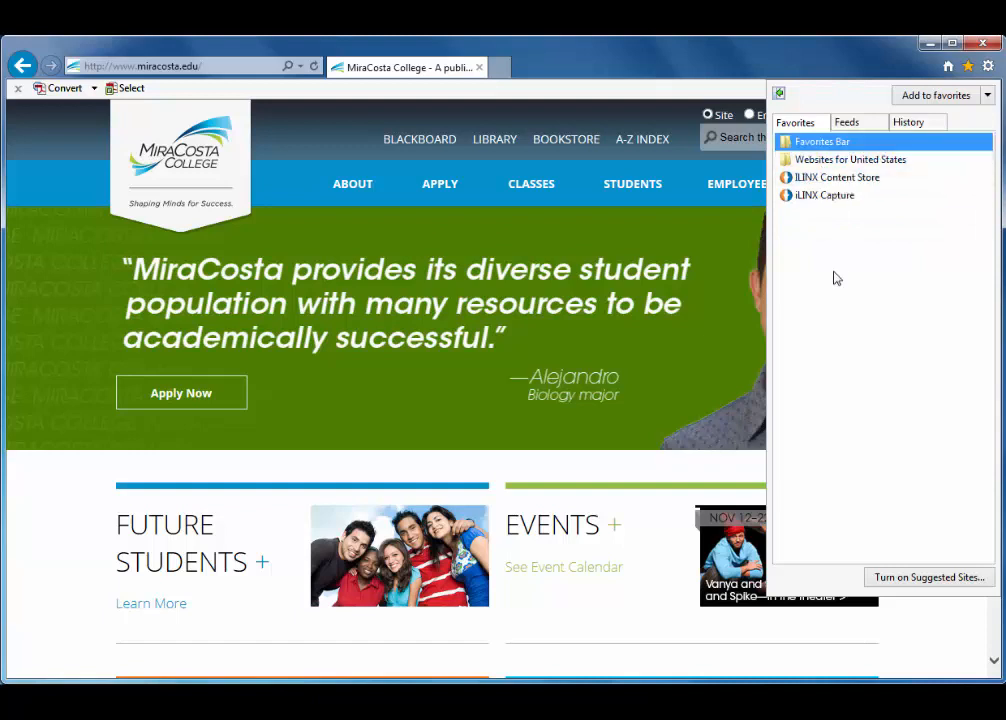
right_click(826, 203)
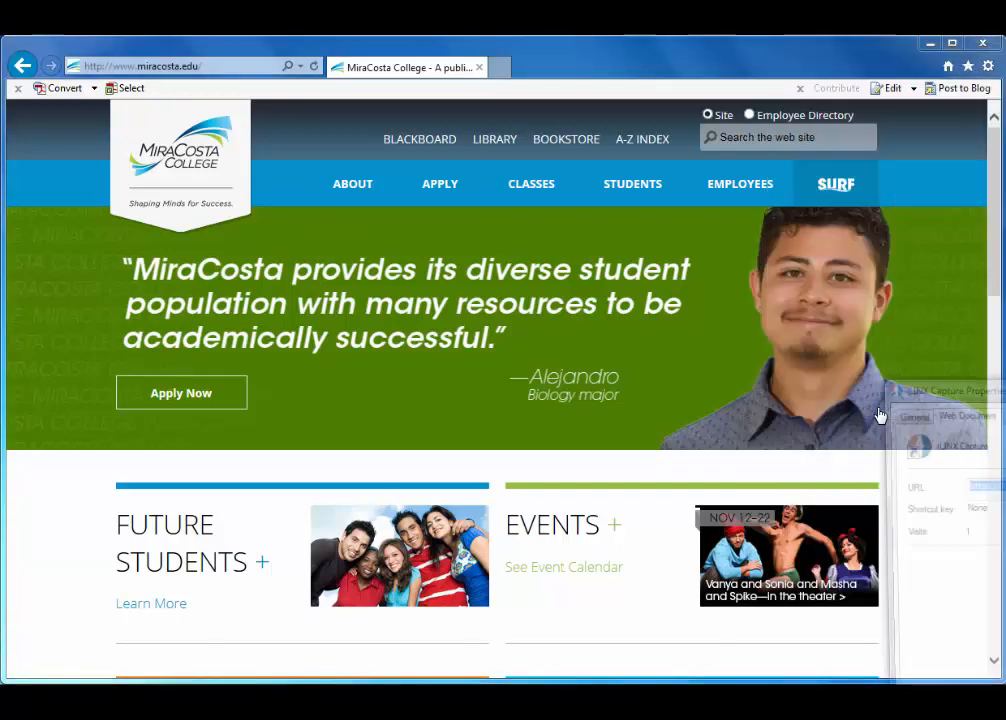
drag(980, 387, 446, 123)
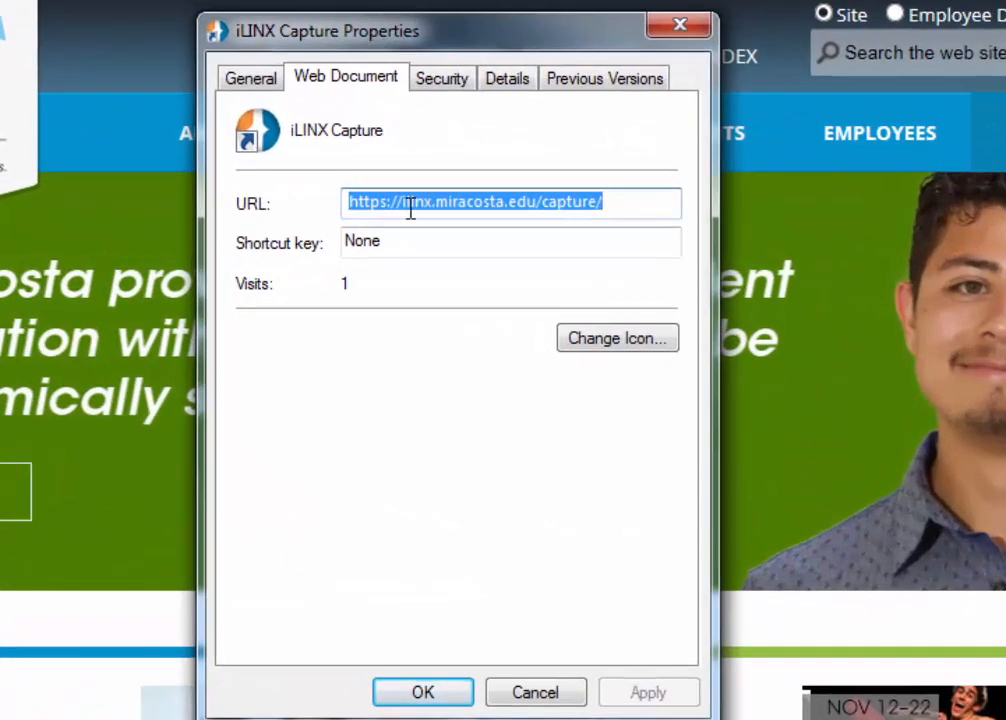
click(429, 206)
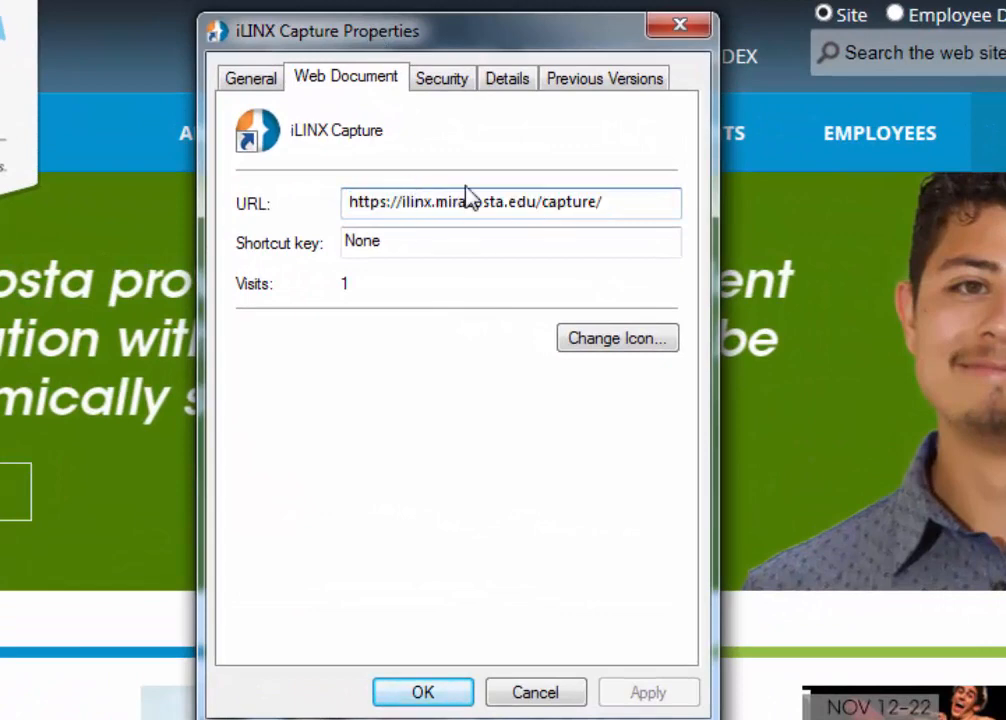
click(403, 201)
text(mc)
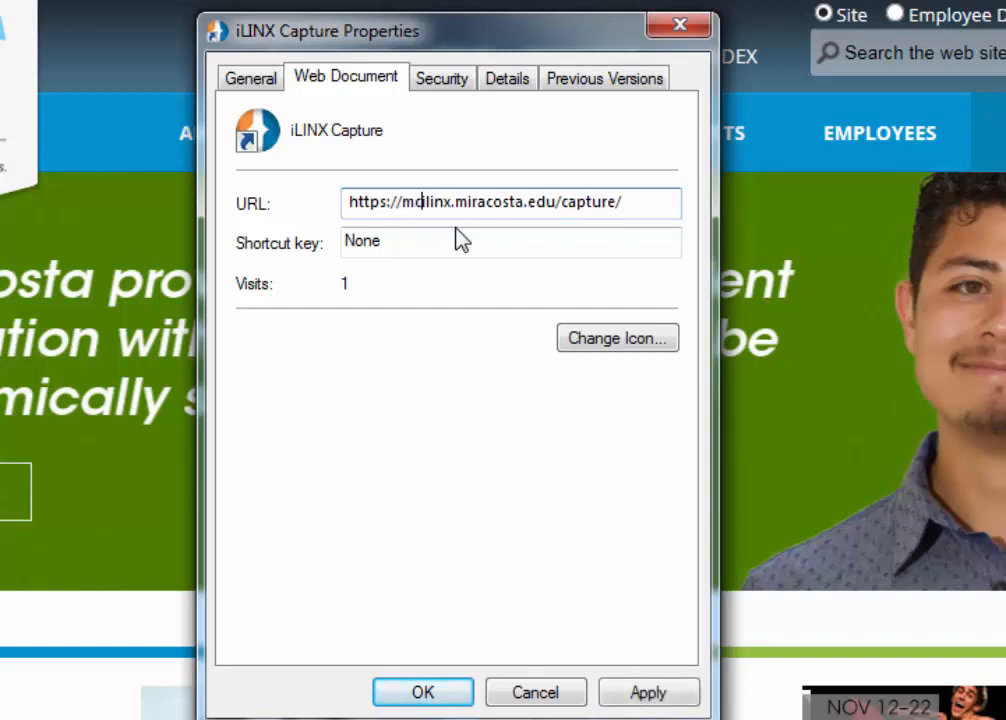
text(ci)
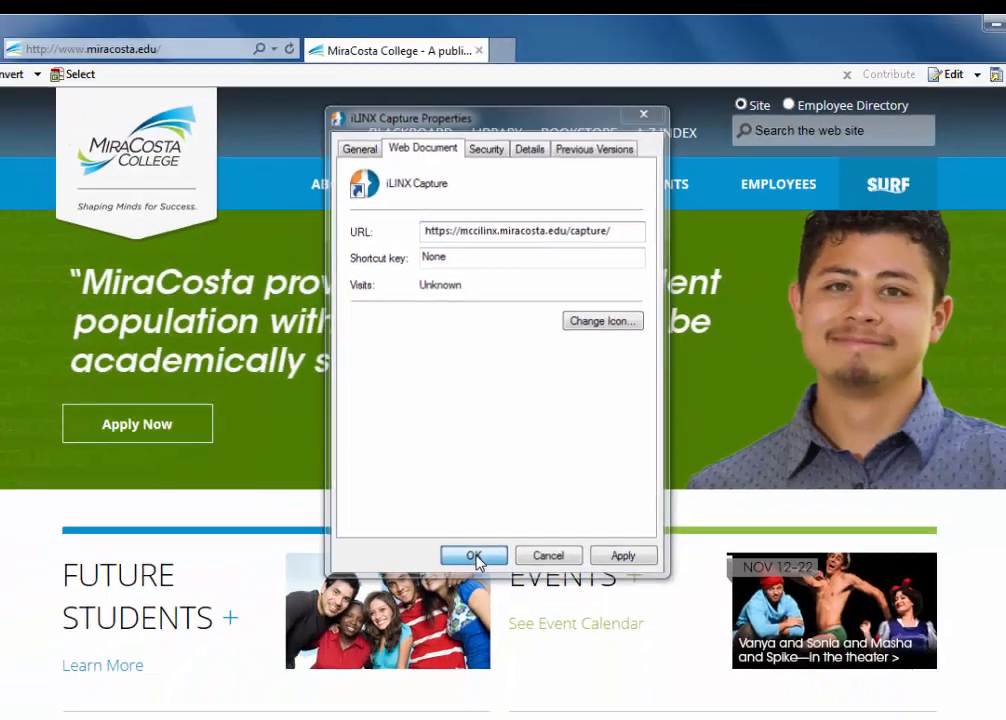
click(424, 694)
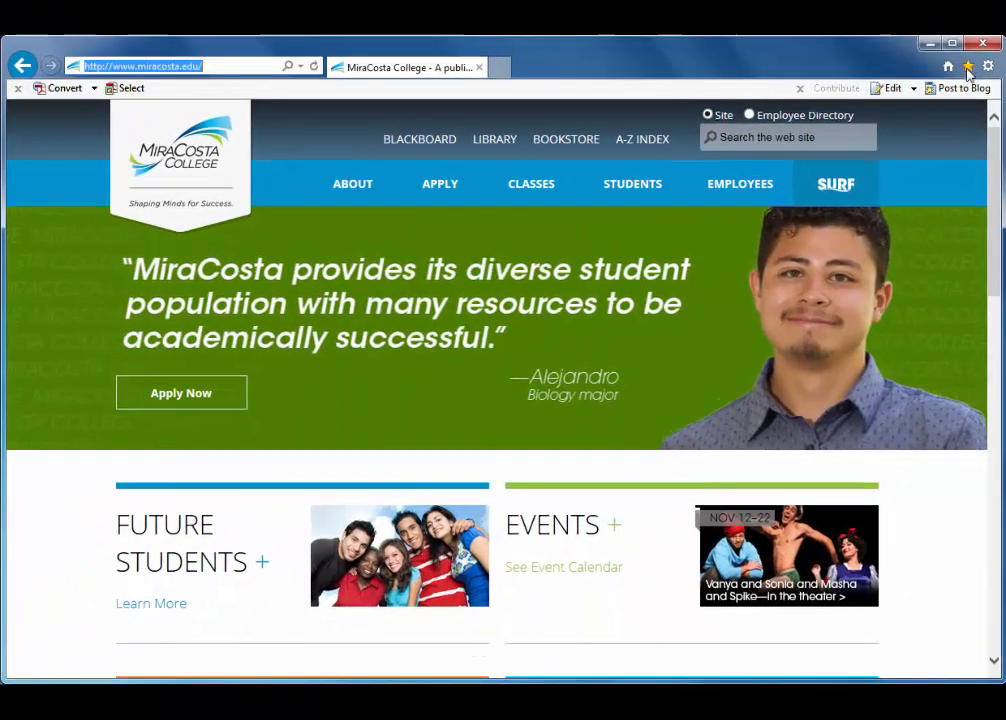
click(969, 85)
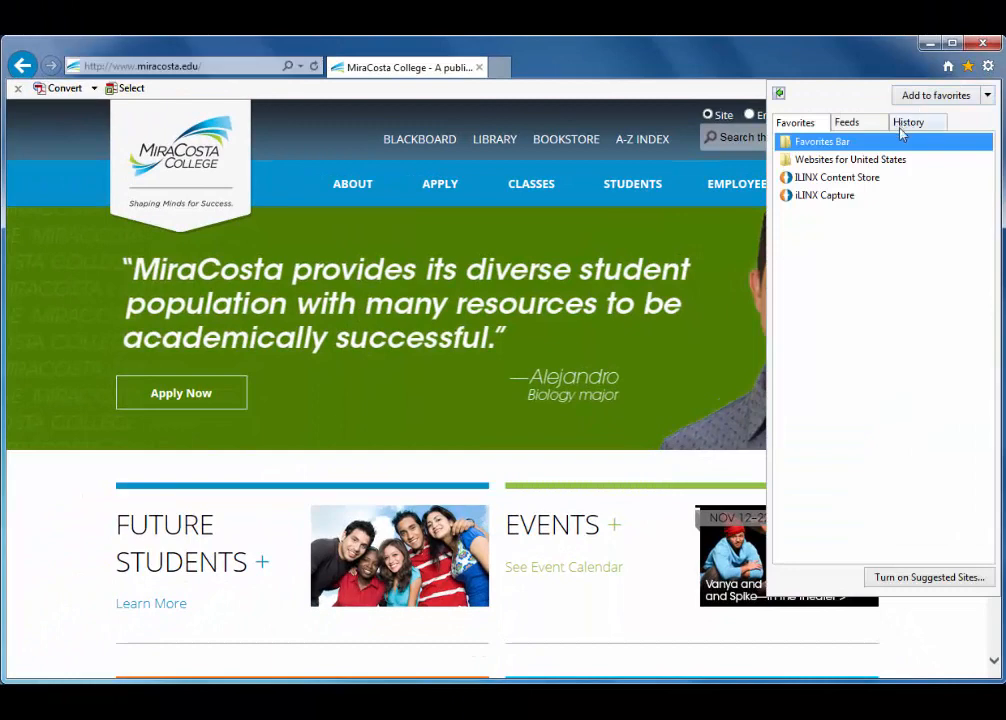
right_click(858, 182)
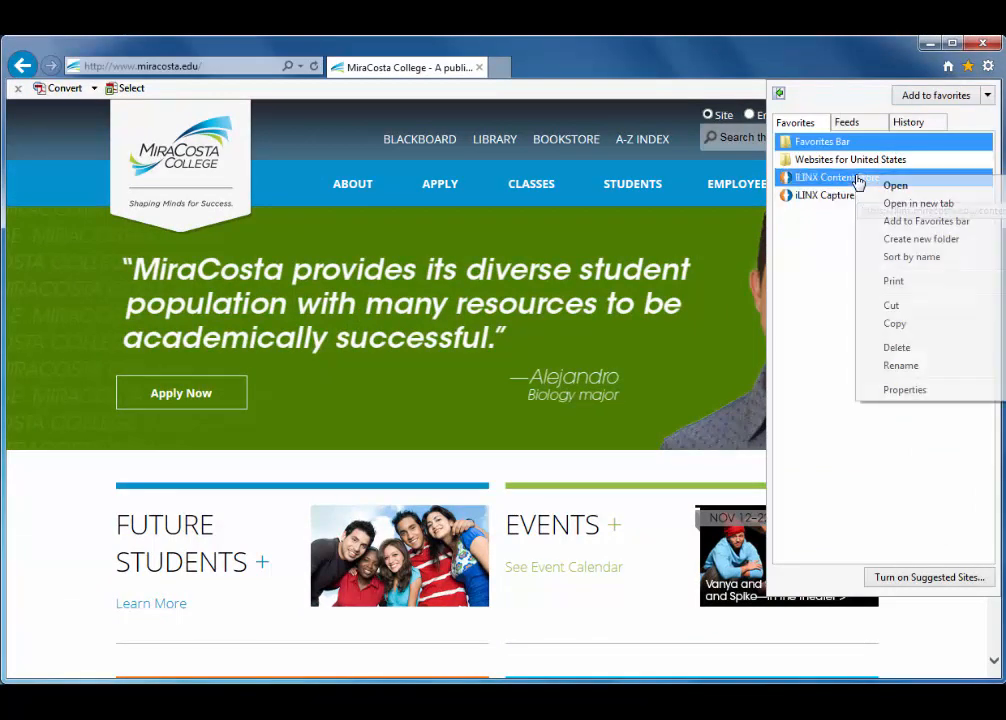
click(910, 390)
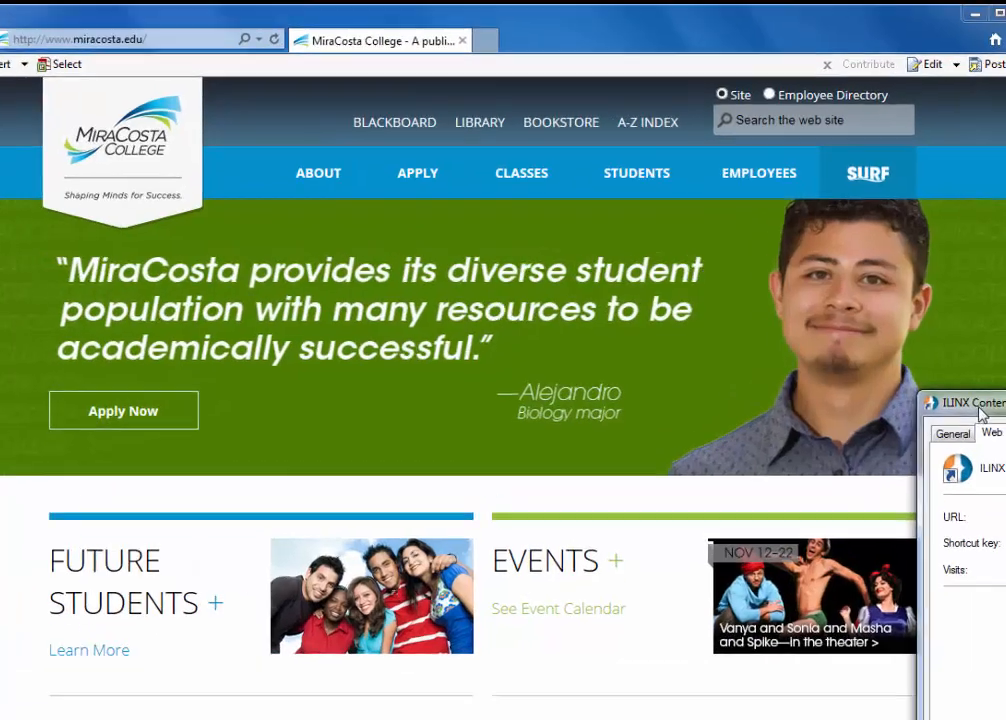
drag(897, 390, 372, 131)
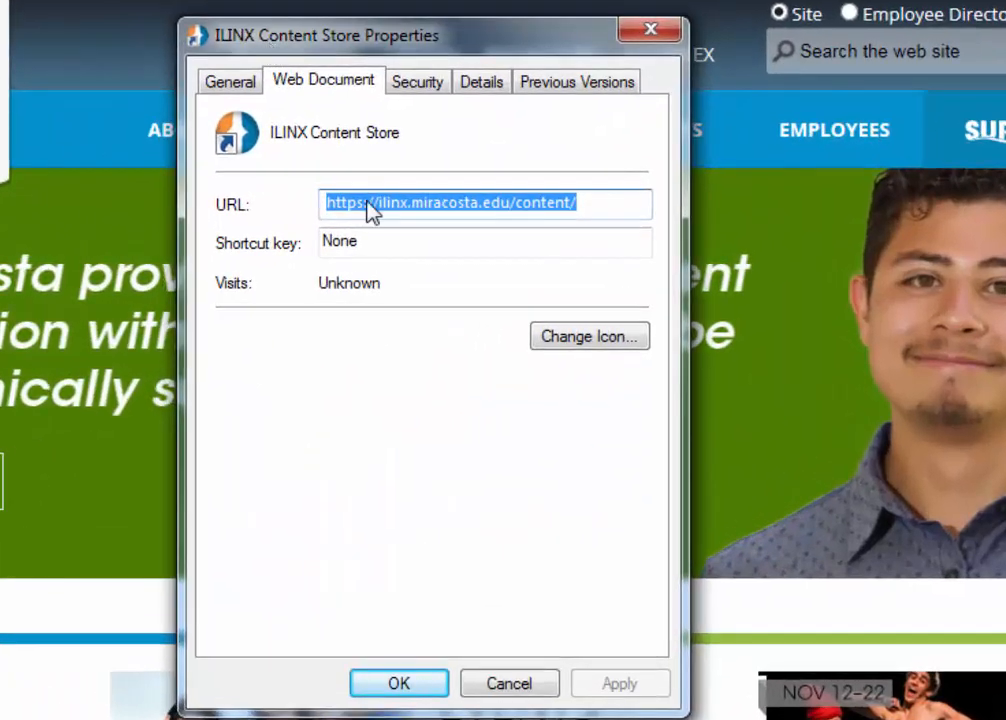
click(436, 207)
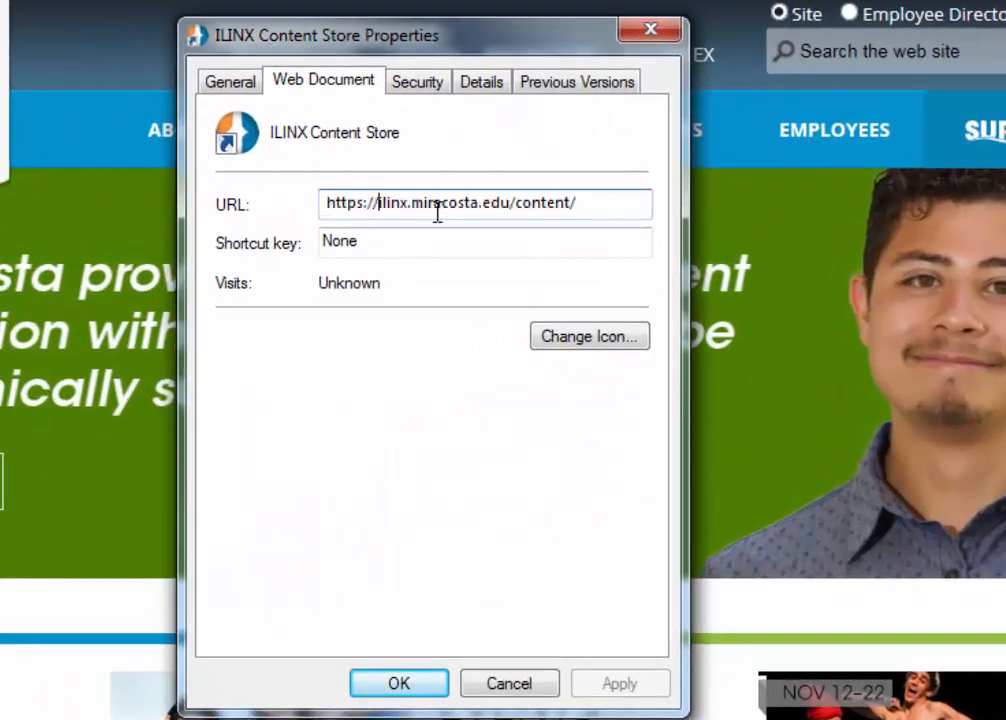
text(mcc)
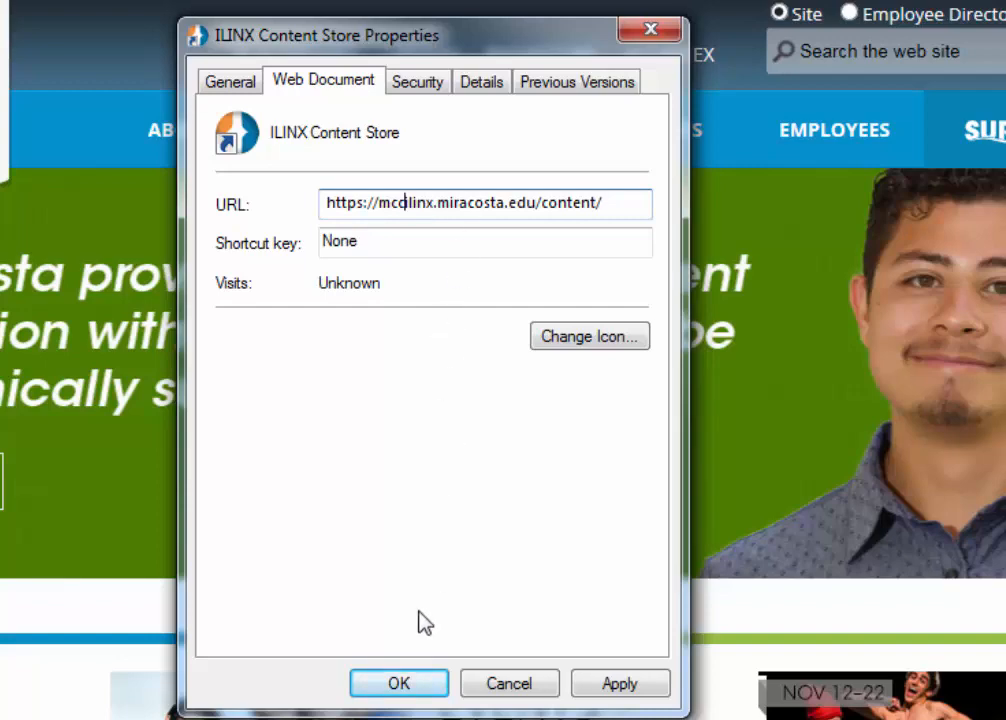
click(399, 684)
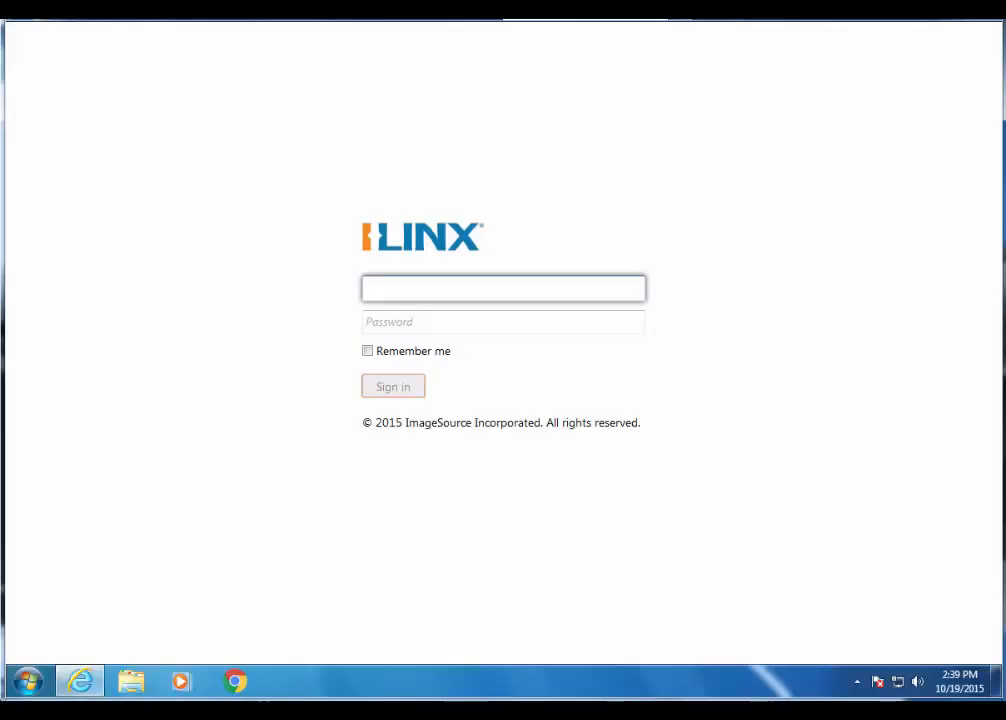
- Sign in to ILINX Capture with the account username and password
key(Tab)
text(password)
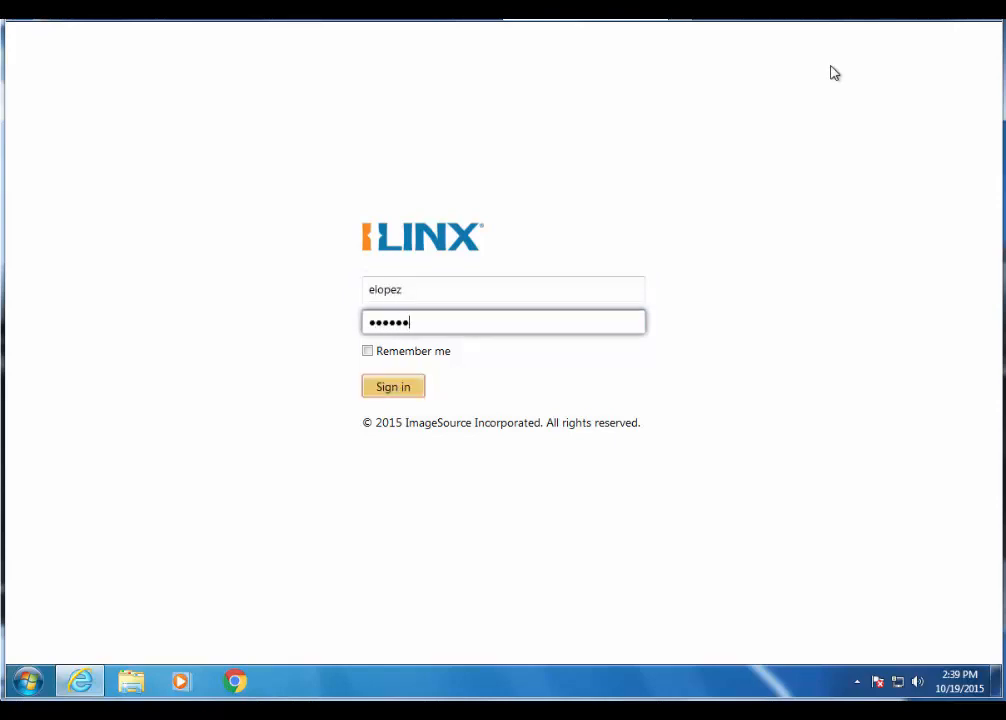
key(Return)
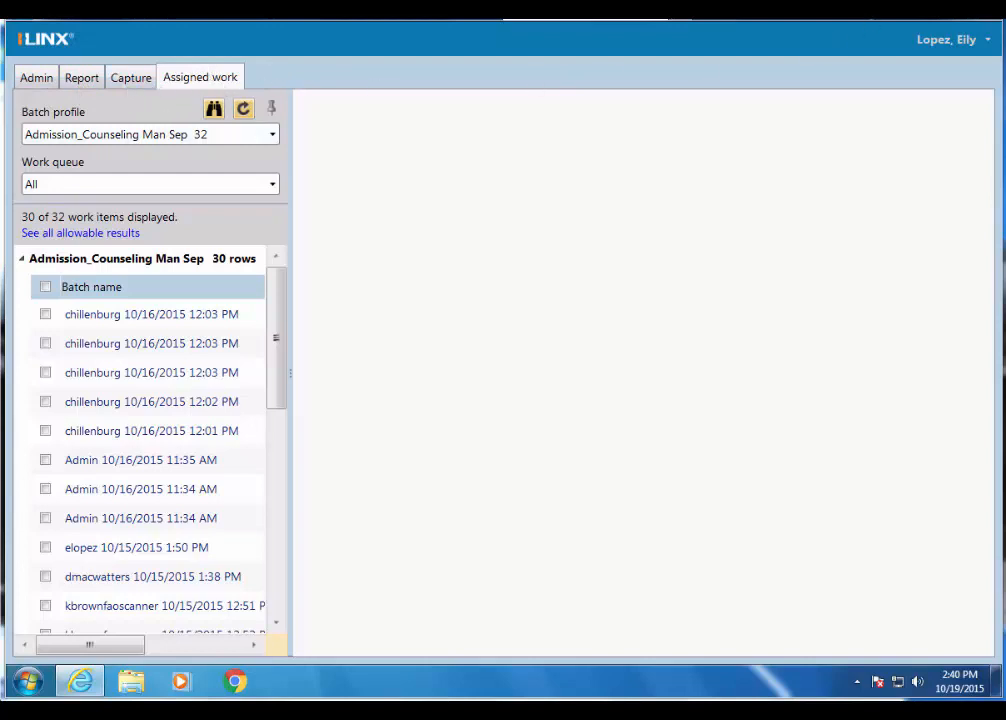
- Create a new capture batch of the type Admission_Counseling Man Sep and dismiss its context menu
click(131, 80)
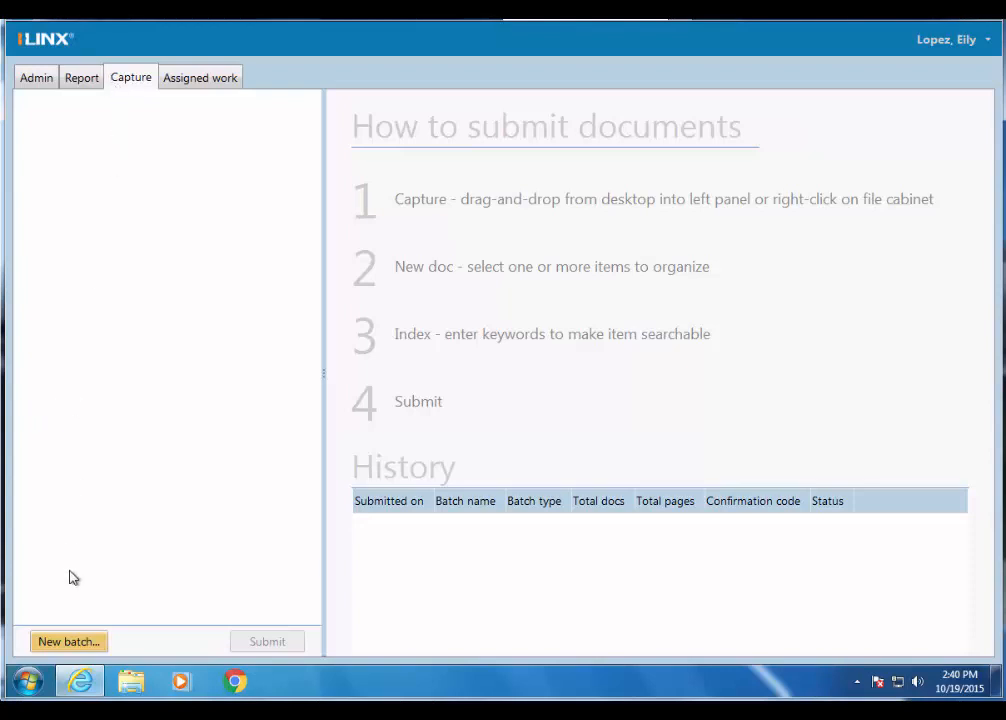
click(66, 642)
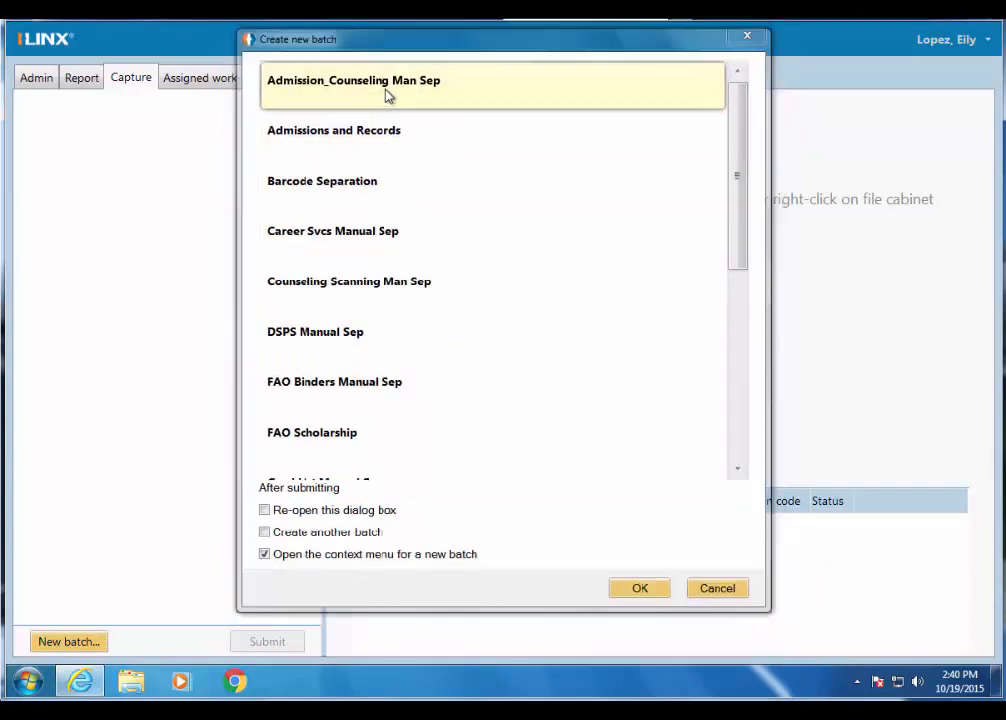
double_click(389, 95)
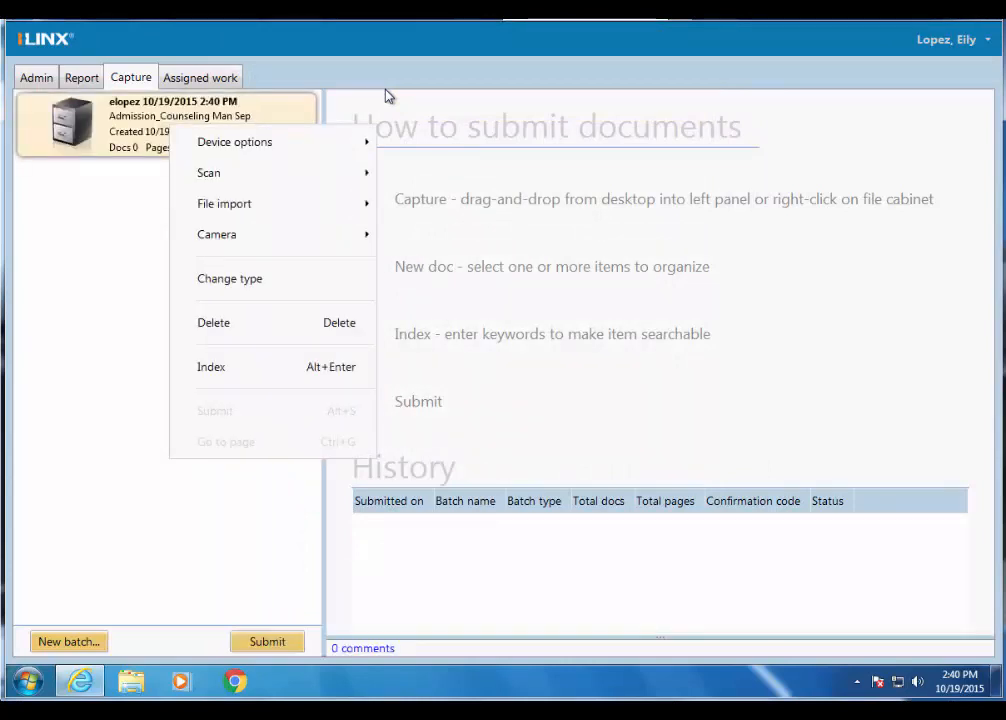
click(74, 245)
- View the source selection for the batch's default scanner and leave it without choosing a device
right_click(187, 120)
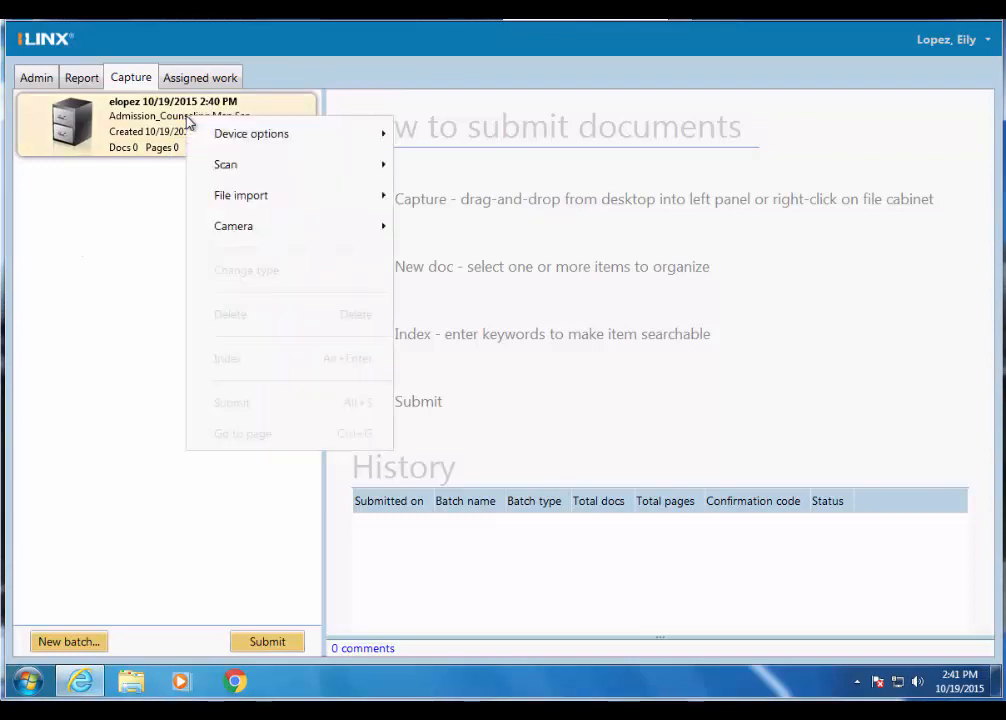
mouse_move(276, 138)
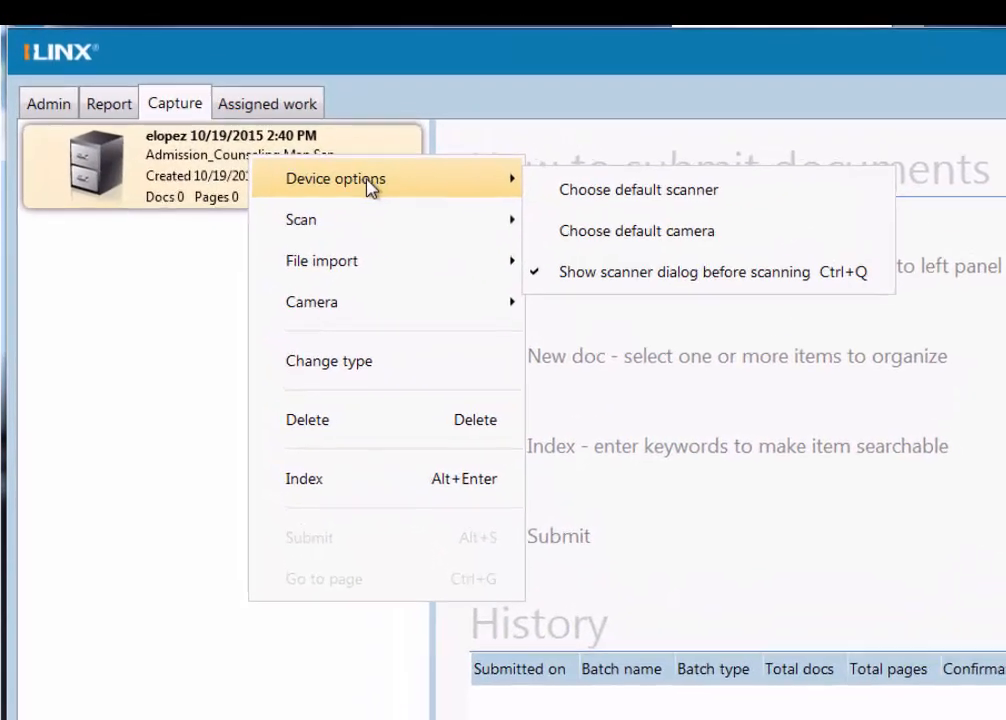
mouse_move(339, 237)
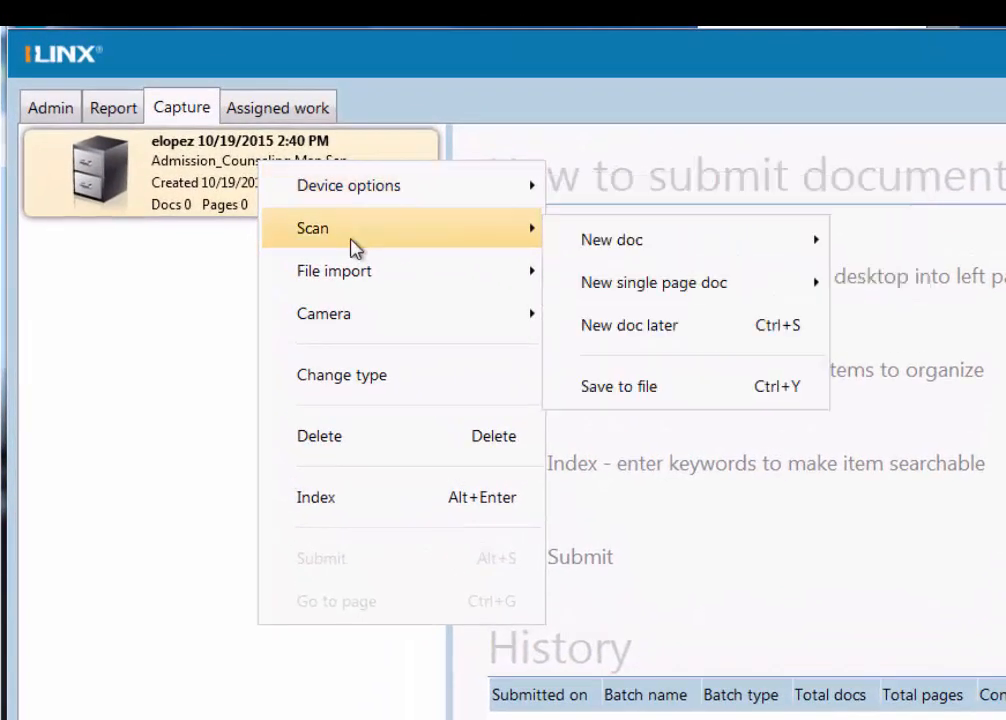
mouse_move(352, 325)
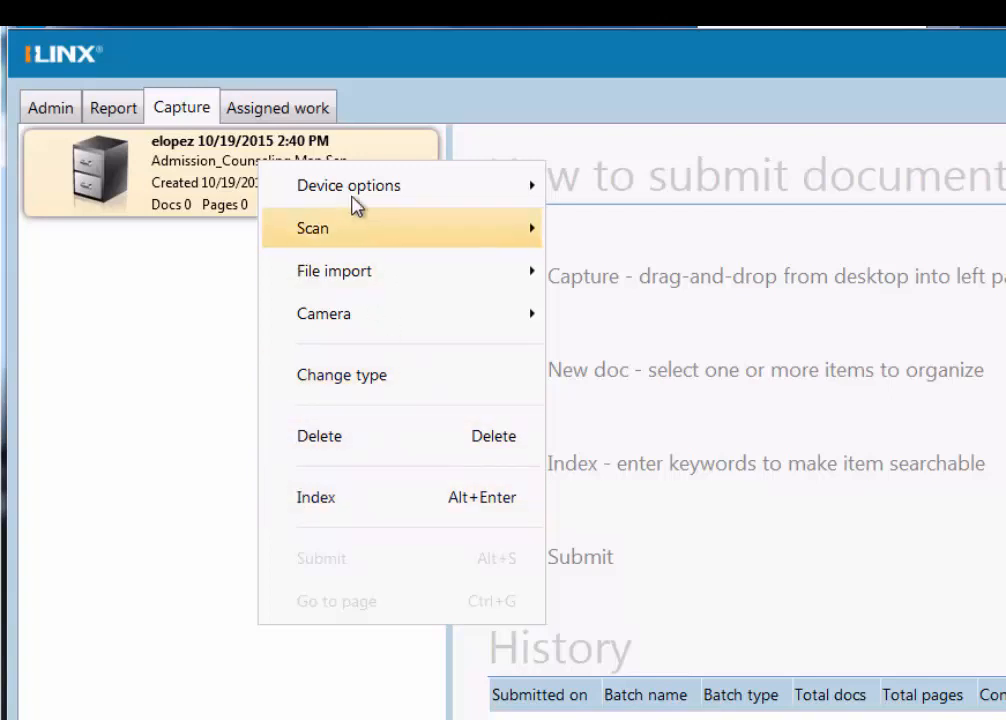
mouse_move(354, 185)
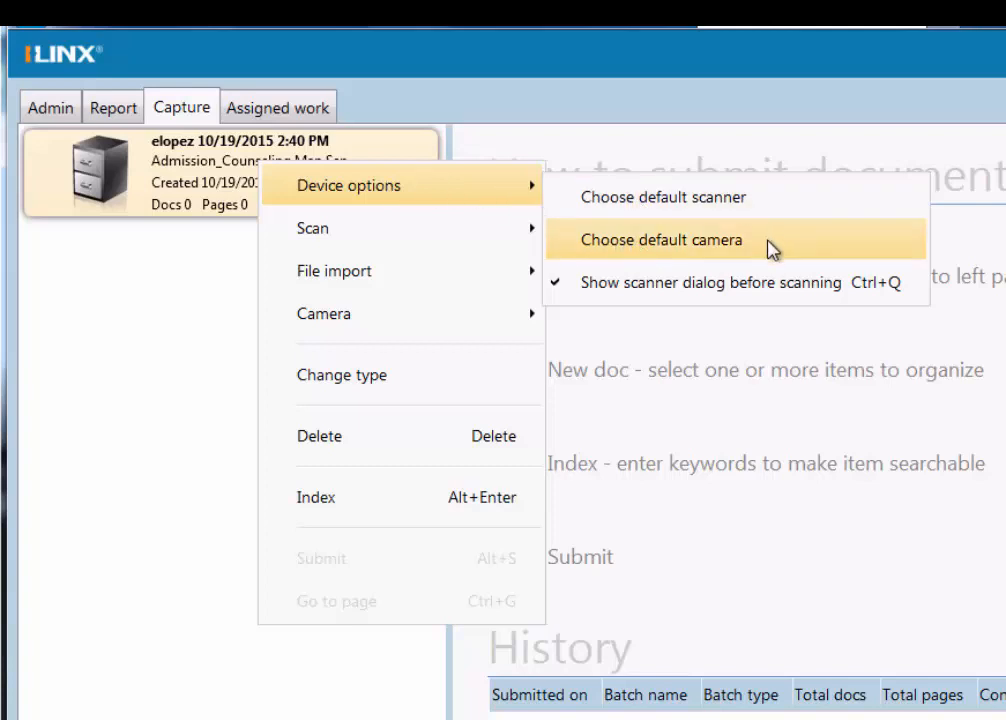
click(760, 205)
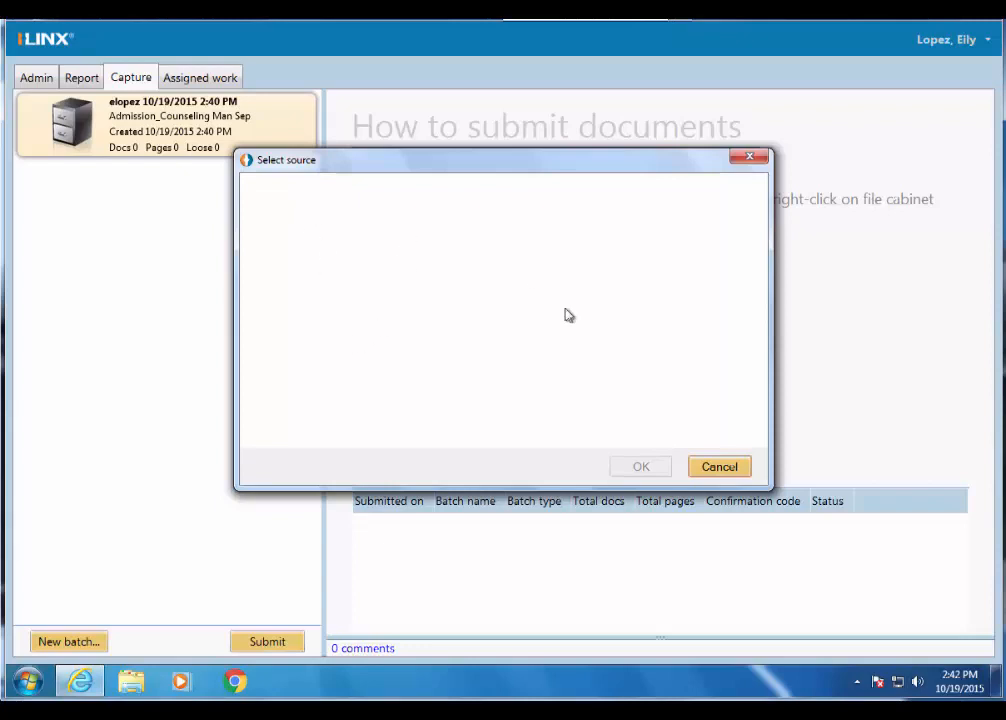
click(718, 467)
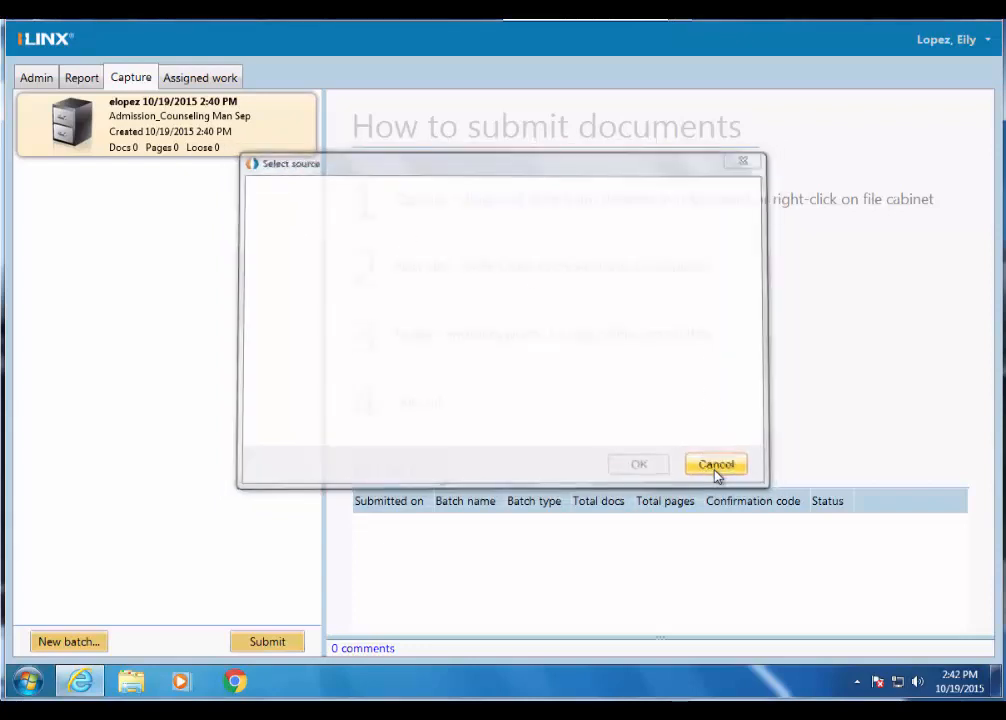
- Review the batch's device options and its scan options for new, single page and unclassified documents
right_click(167, 132)
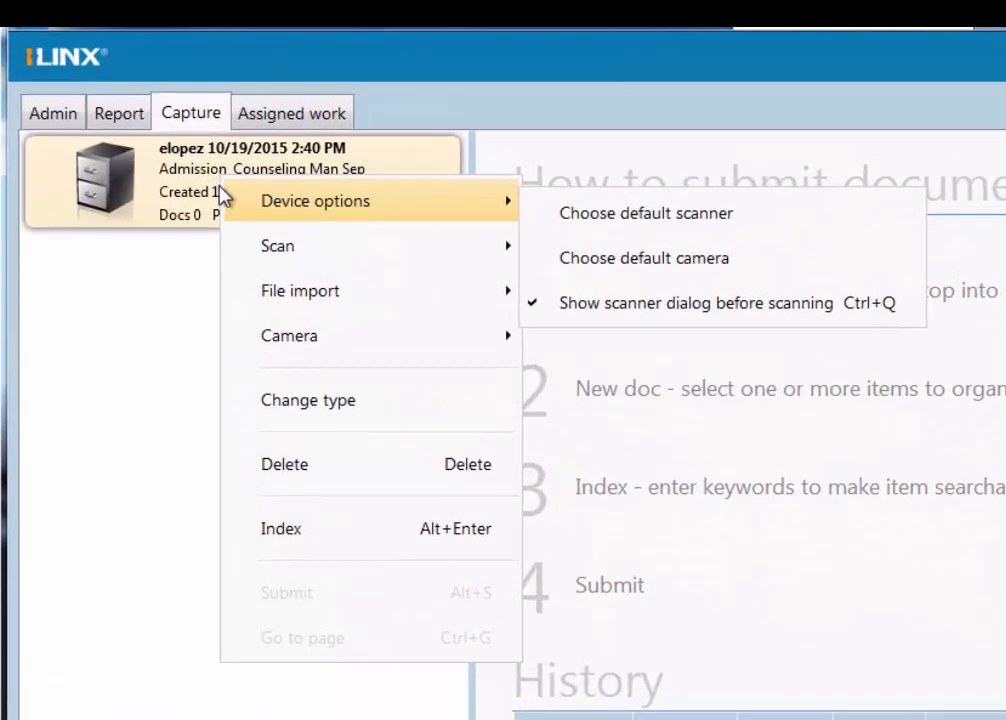
mouse_move(310, 203)
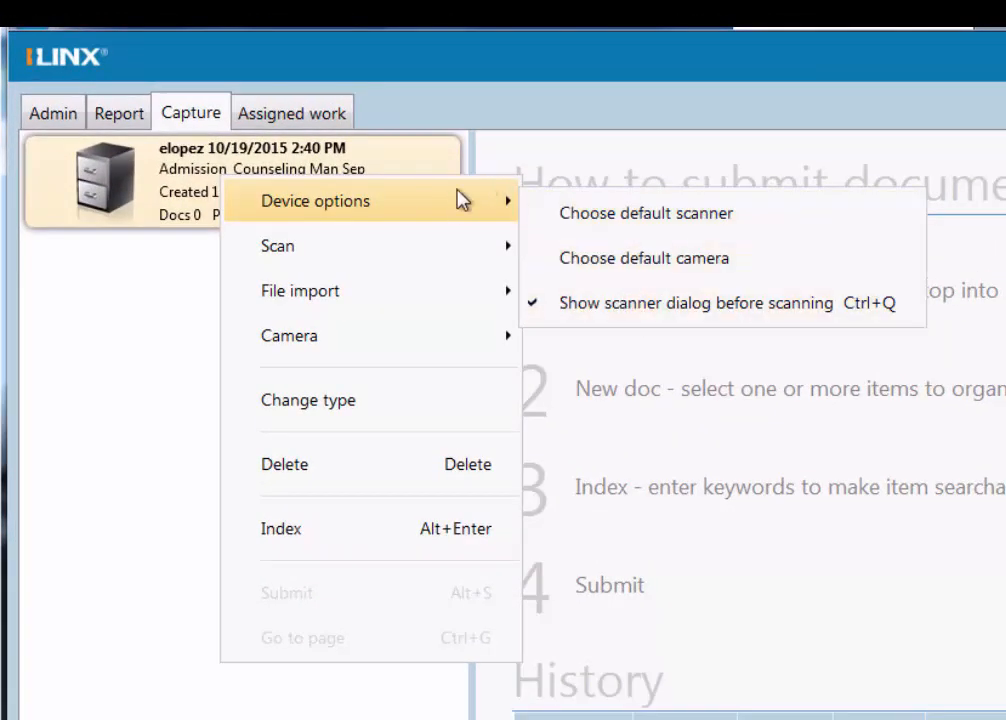
mouse_move(316, 262)
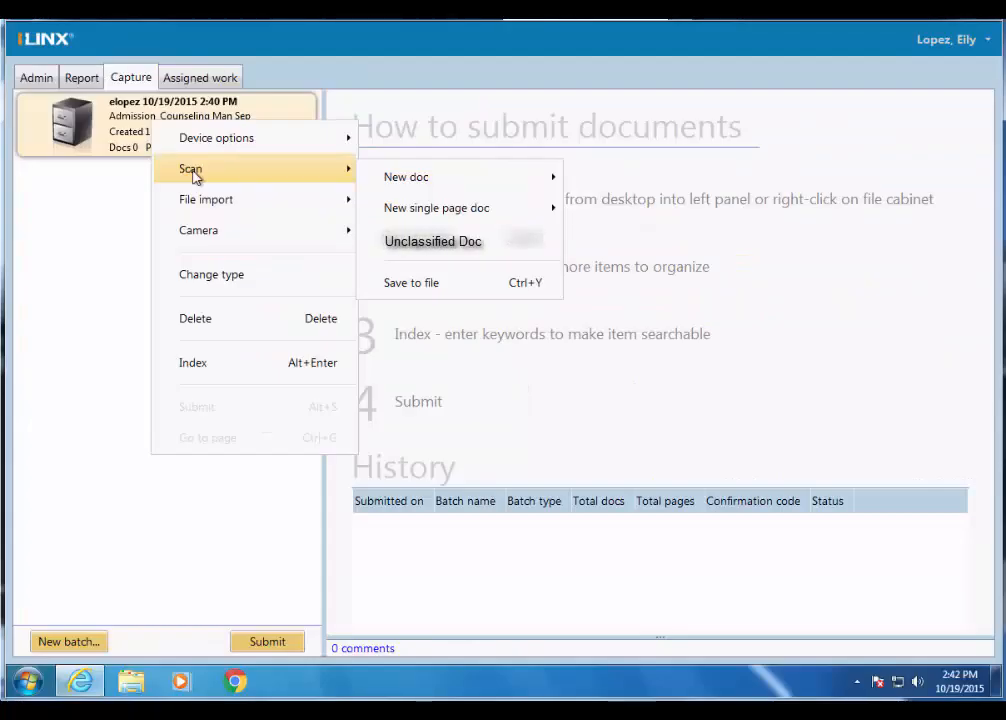
mouse_move(636, 263)
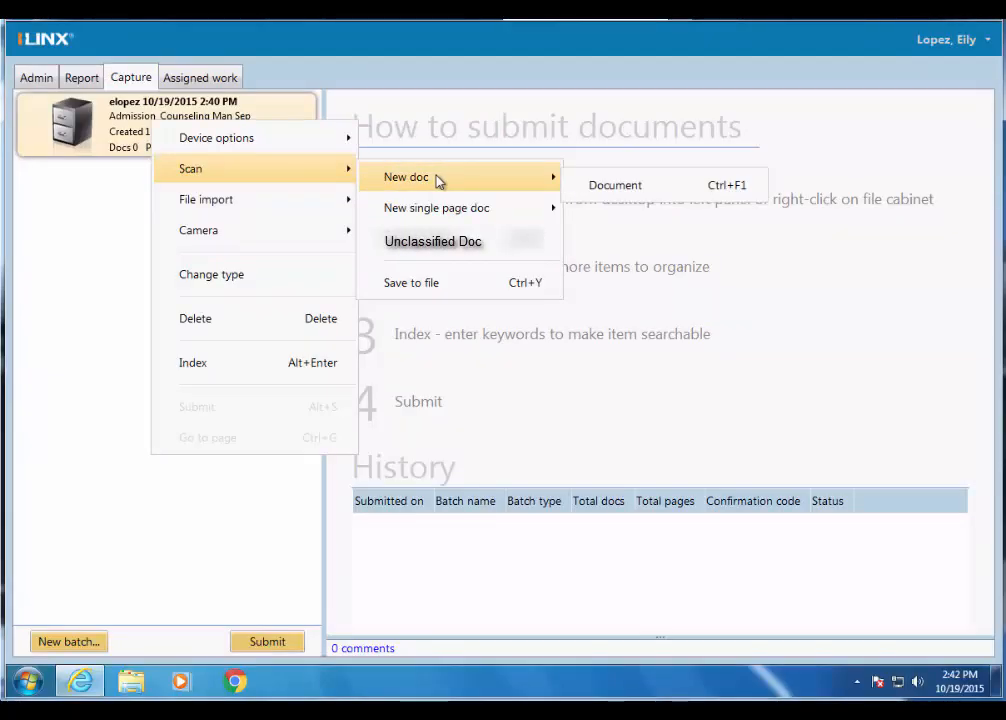
mouse_move(447, 218)
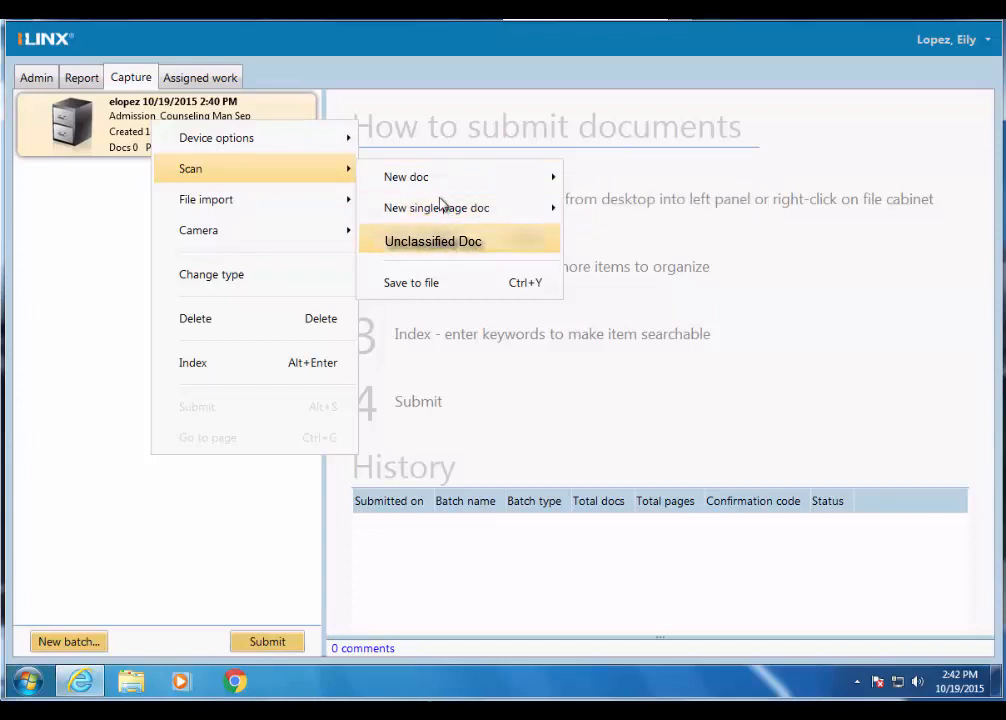
mouse_move(437, 183)
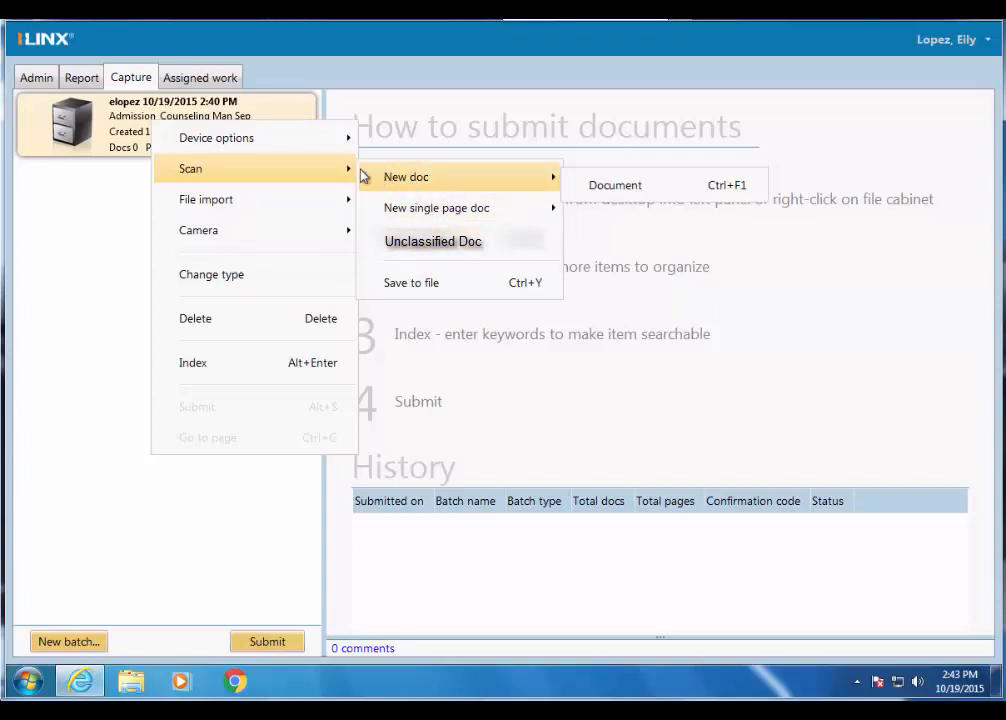
- Import breakfastclubdesk, Counselor_Project_Timeline_20150204, HSDP_TEST_STUDENTS and Issue_Escalation from the User Training folder into the batch as one new document
mouse_move(253, 208)
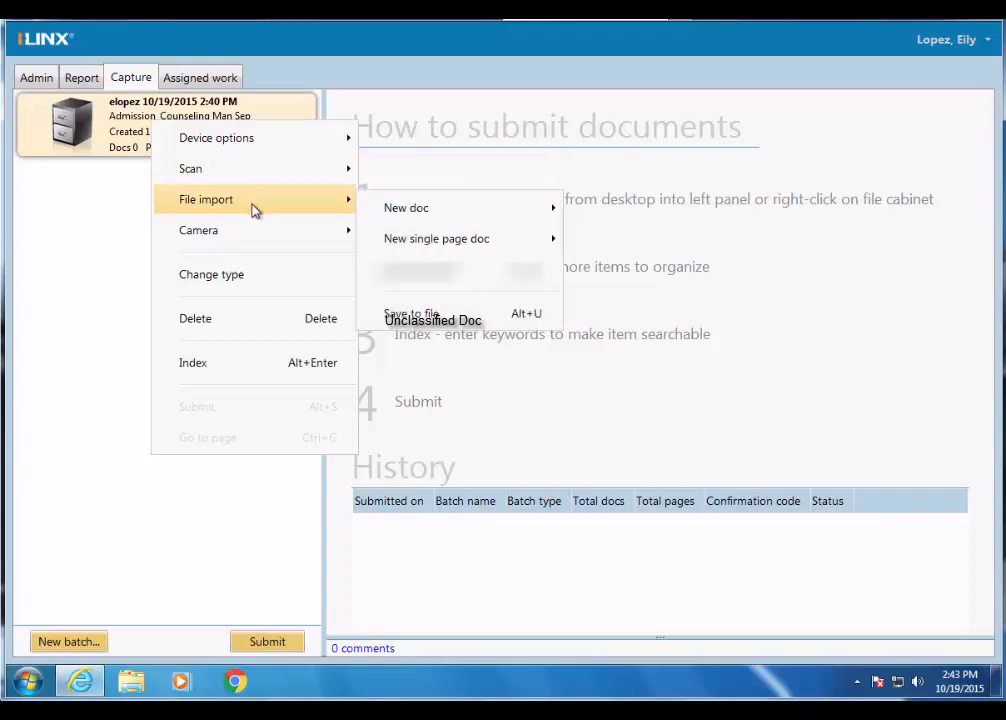
mouse_move(407, 218)
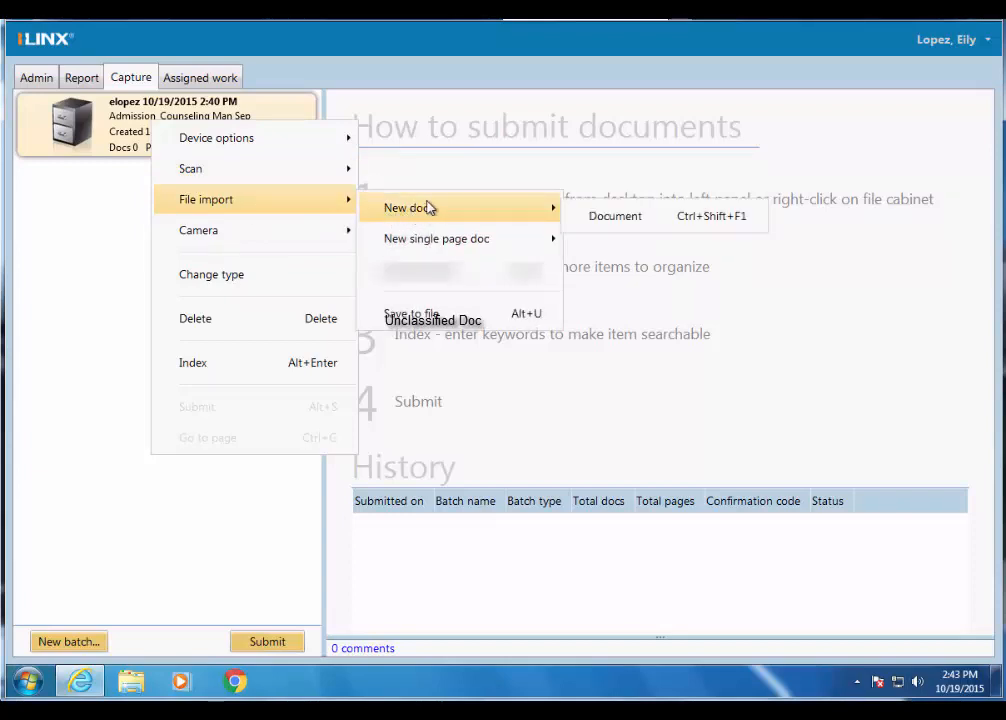
click(624, 224)
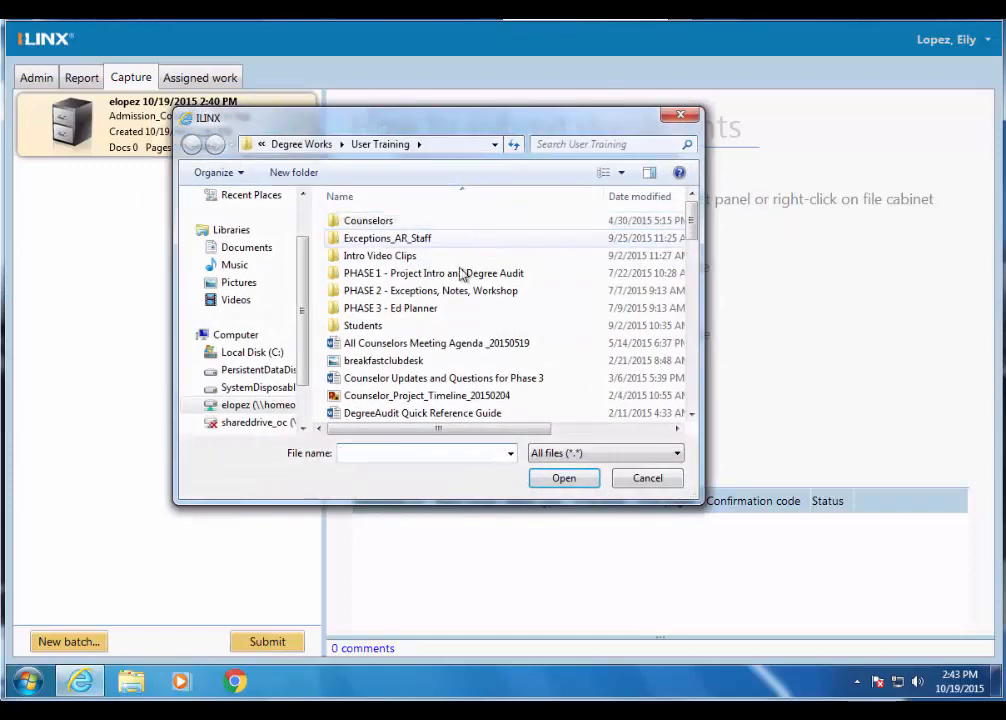
click(416, 363)
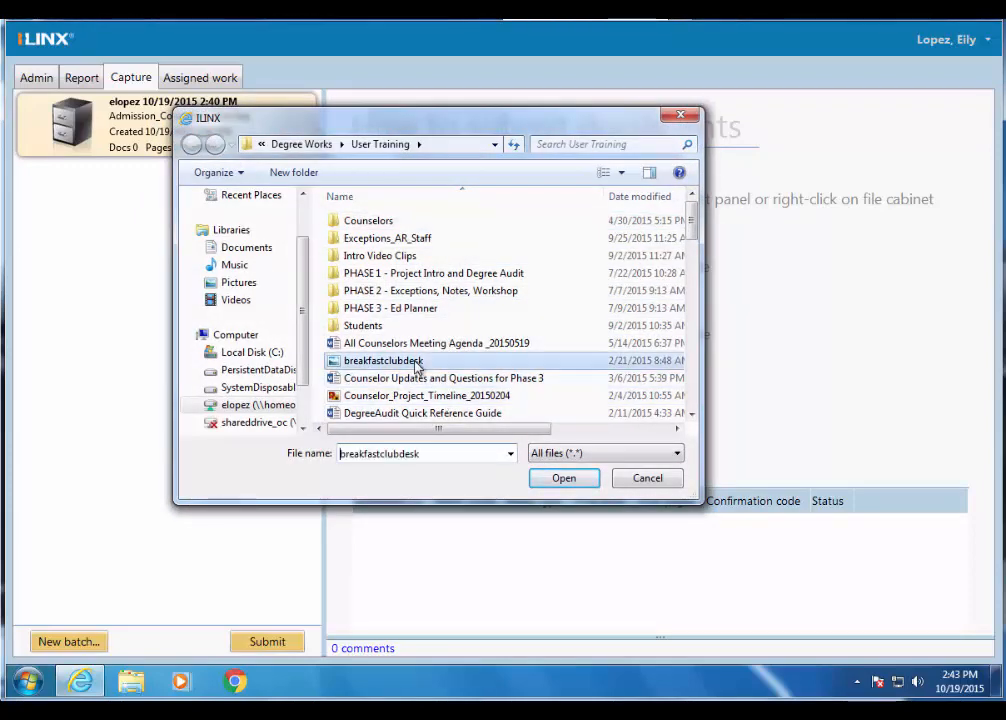
scroll(416, 363, down, 3)
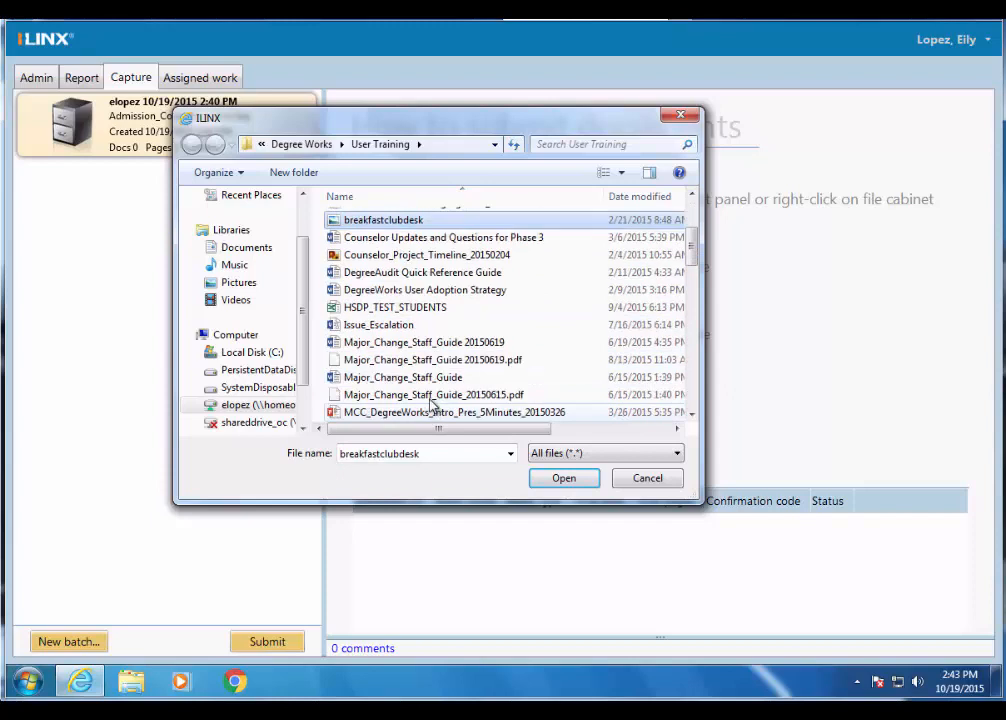
ctrl+click(430, 257)
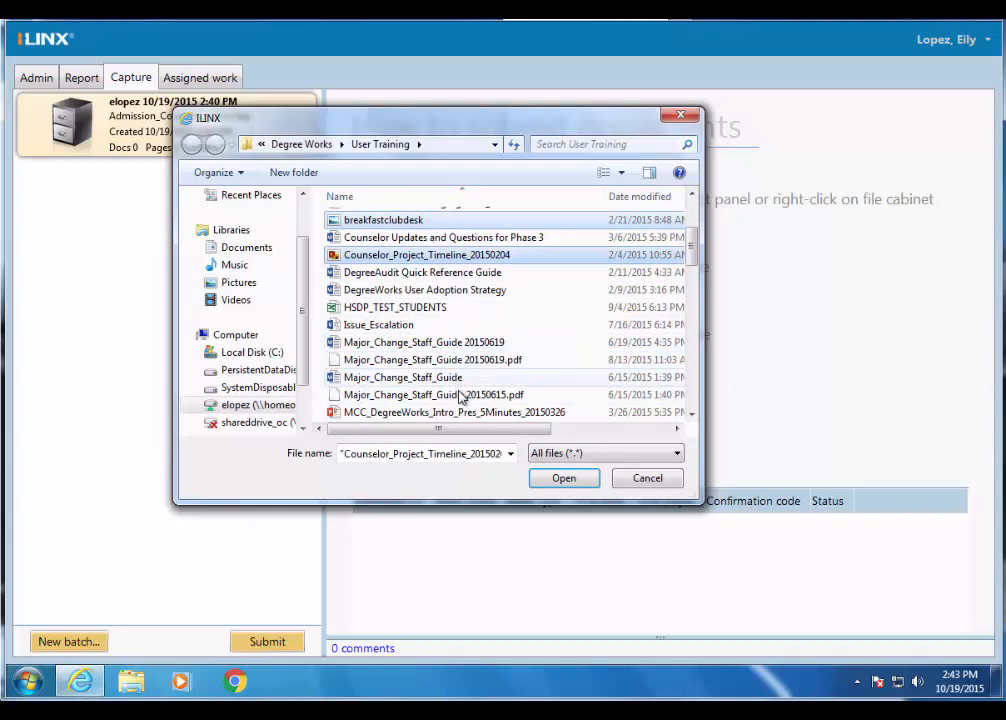
ctrl+click(427, 308)
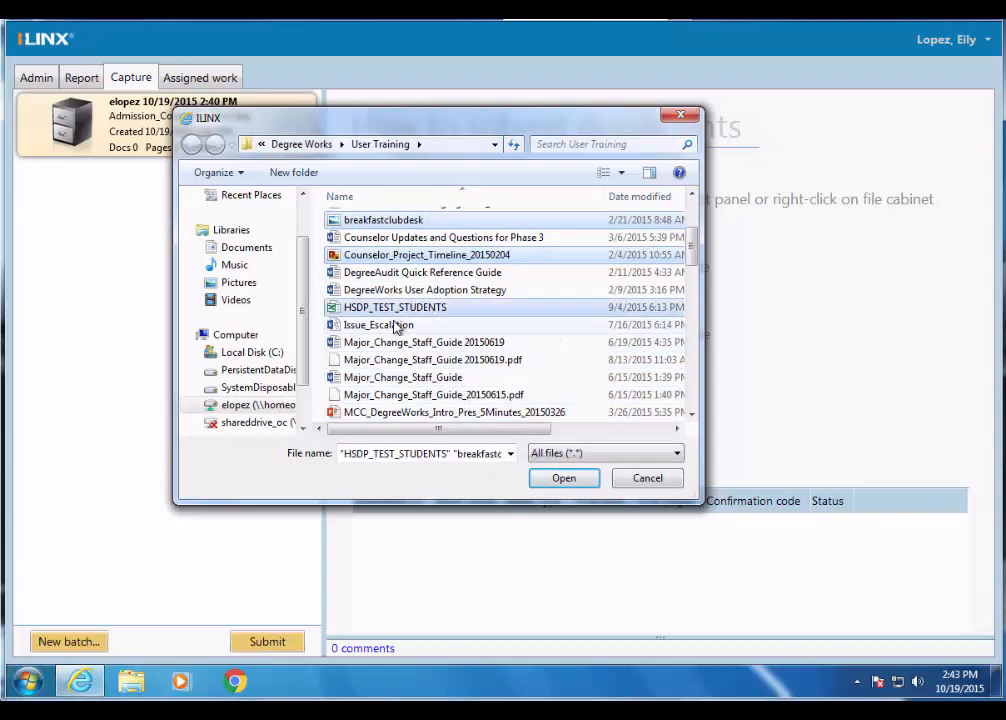
ctrl+click(398, 326)
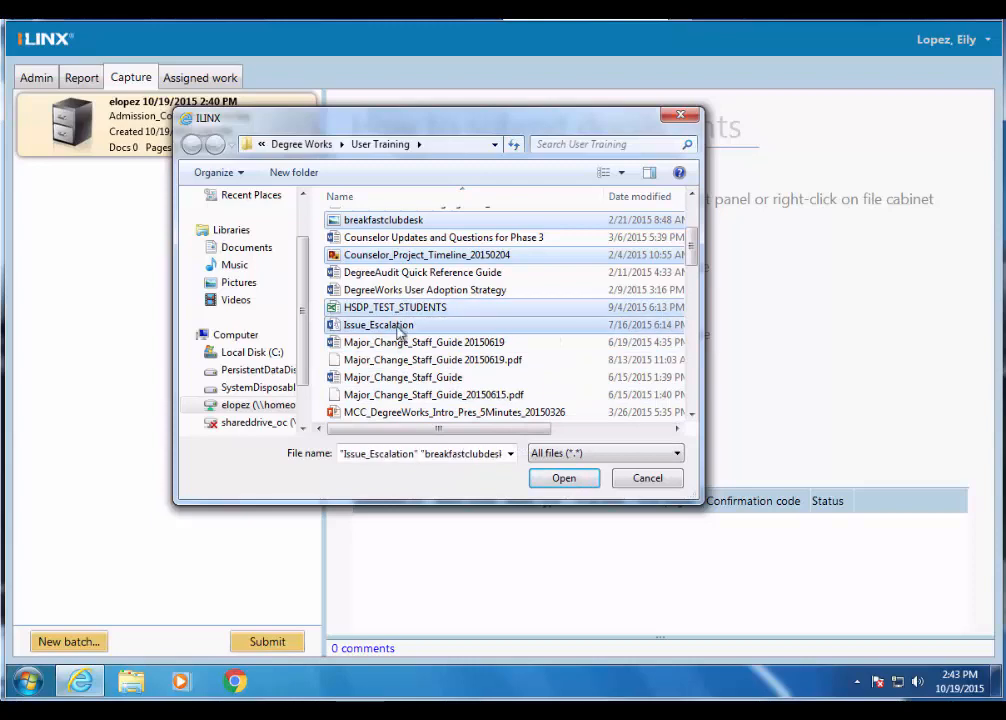
click(564, 479)
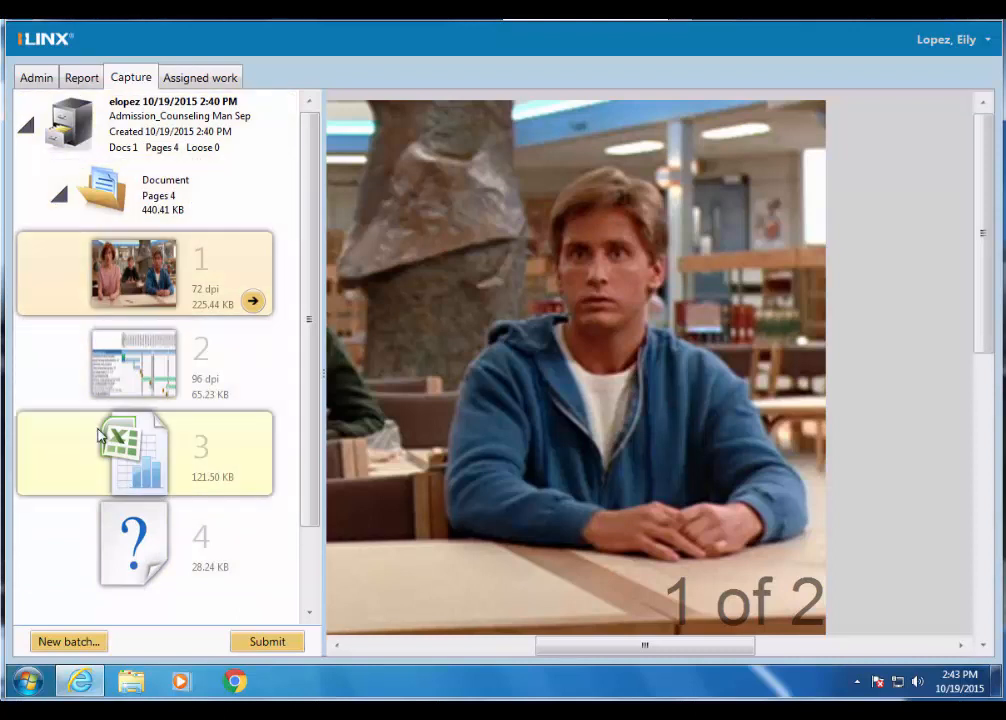
- Separate page 2, the project timeline, from the imported document into a new document of the type Document
click(135, 202)
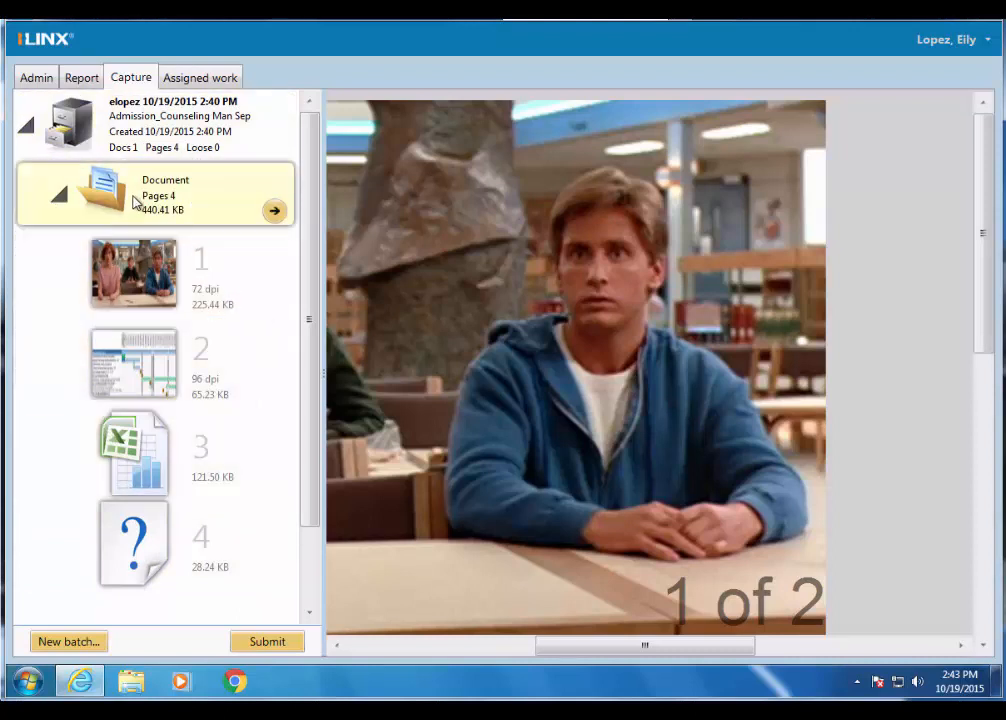
right_click(145, 369)
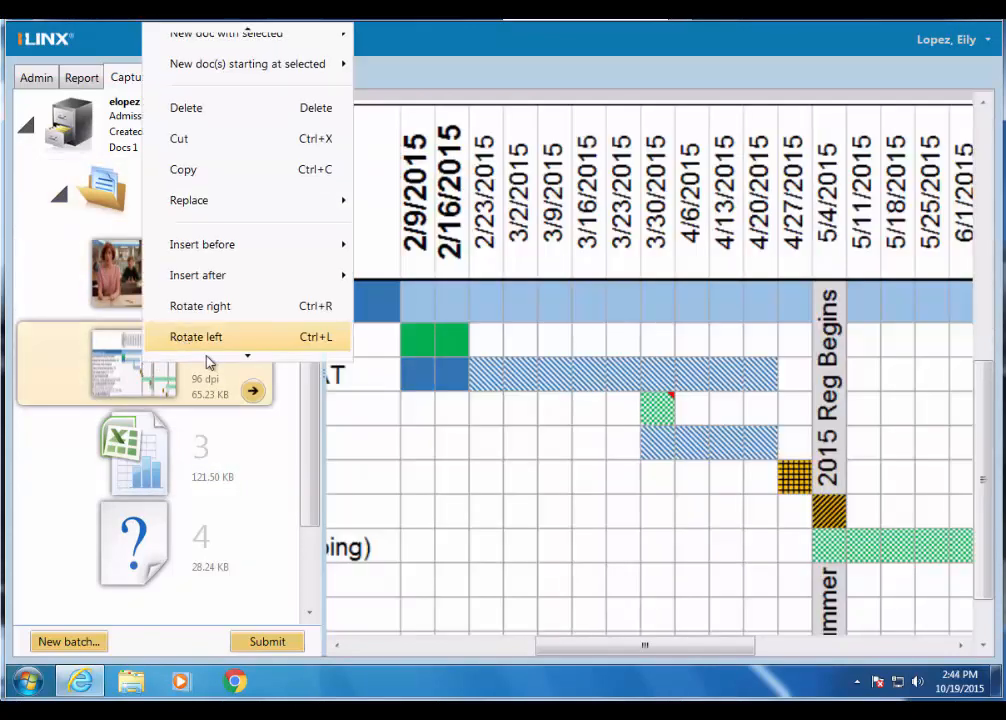
mouse_move(256, 42)
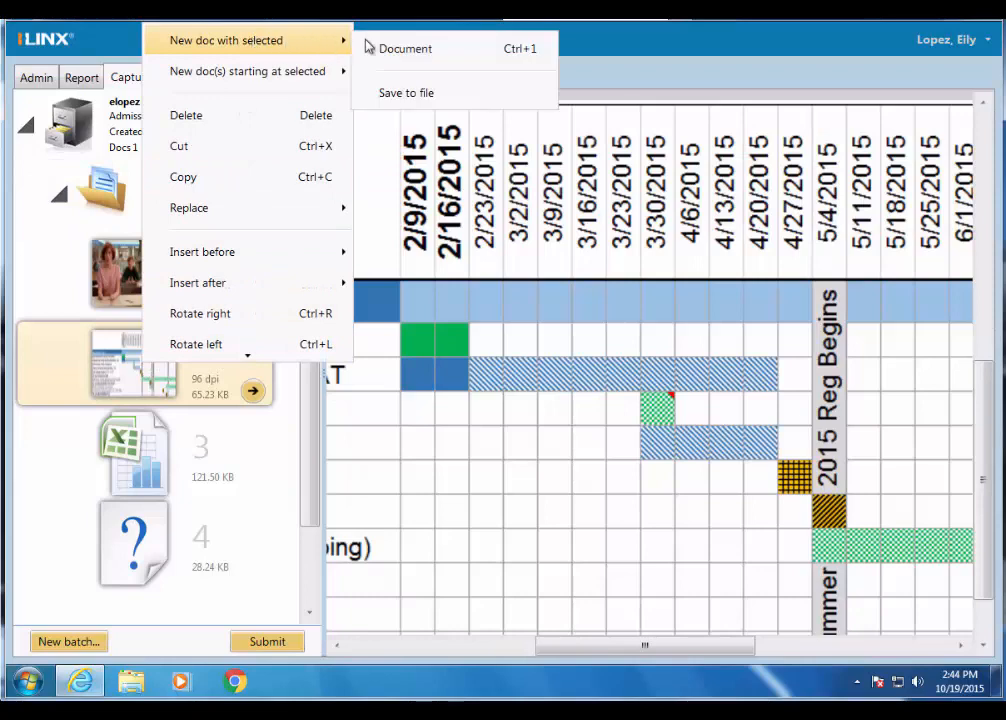
click(408, 57)
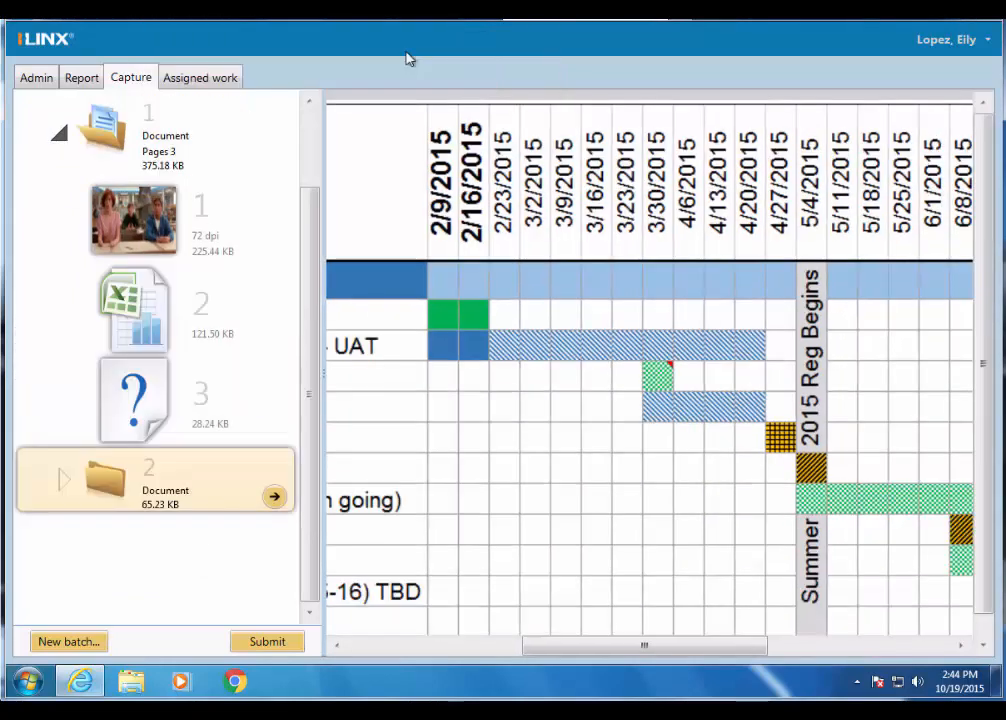
- Expand the second document and move its timeline page into the first document as the last page
click(62, 480)
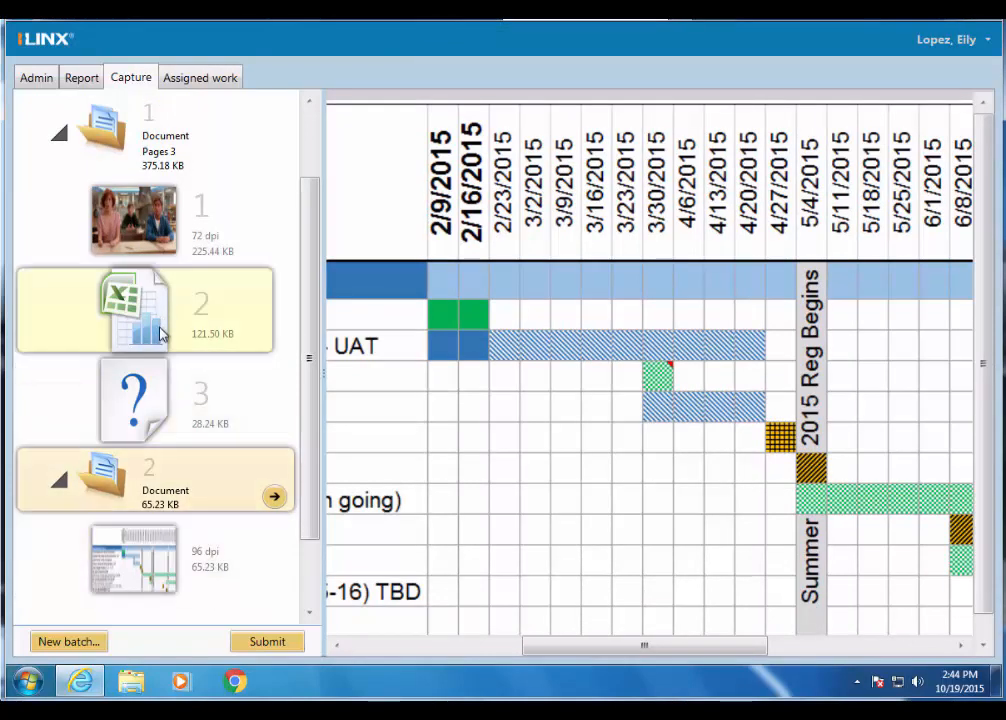
click(156, 564)
drag(178, 425, 177, 418)
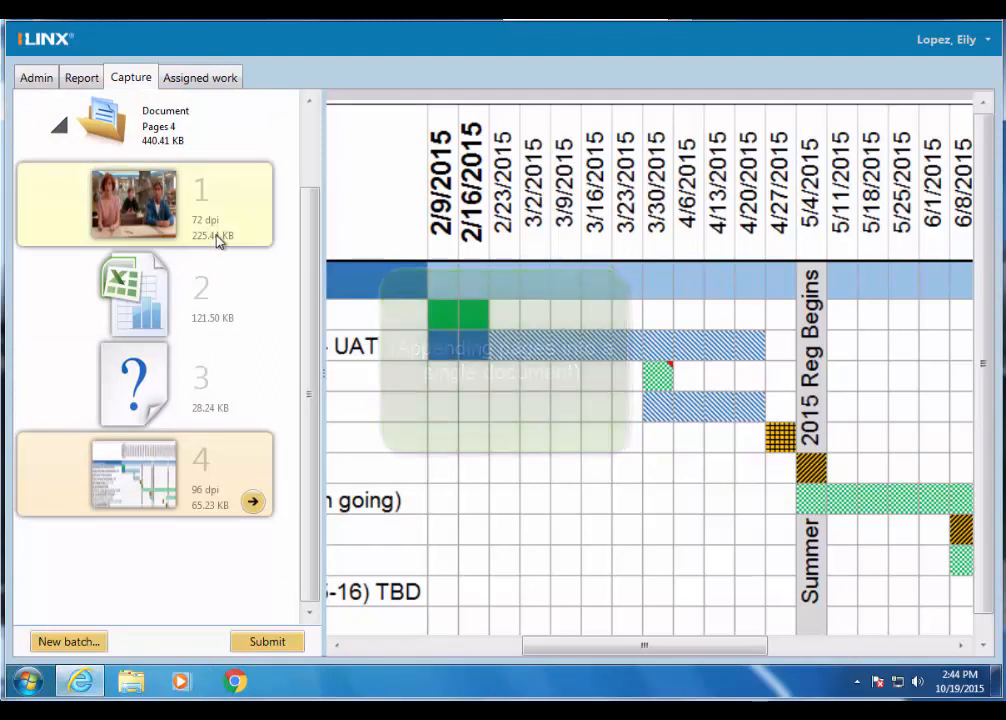
- Import breakfastclubdesk, Counselor_Project_Timeline_20150204, HSDP_TEST_STUDENTS and DegreeWorks User Adoption Strategy into the batch as new single page documents
scroll(200, 235, up, 1)
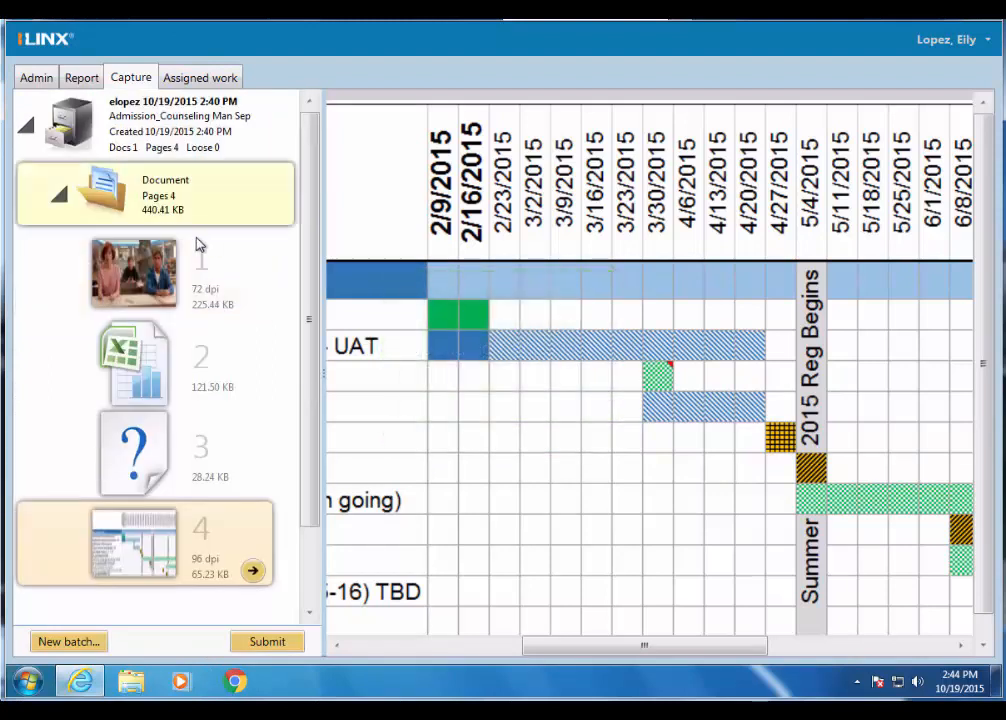
right_click(200, 150)
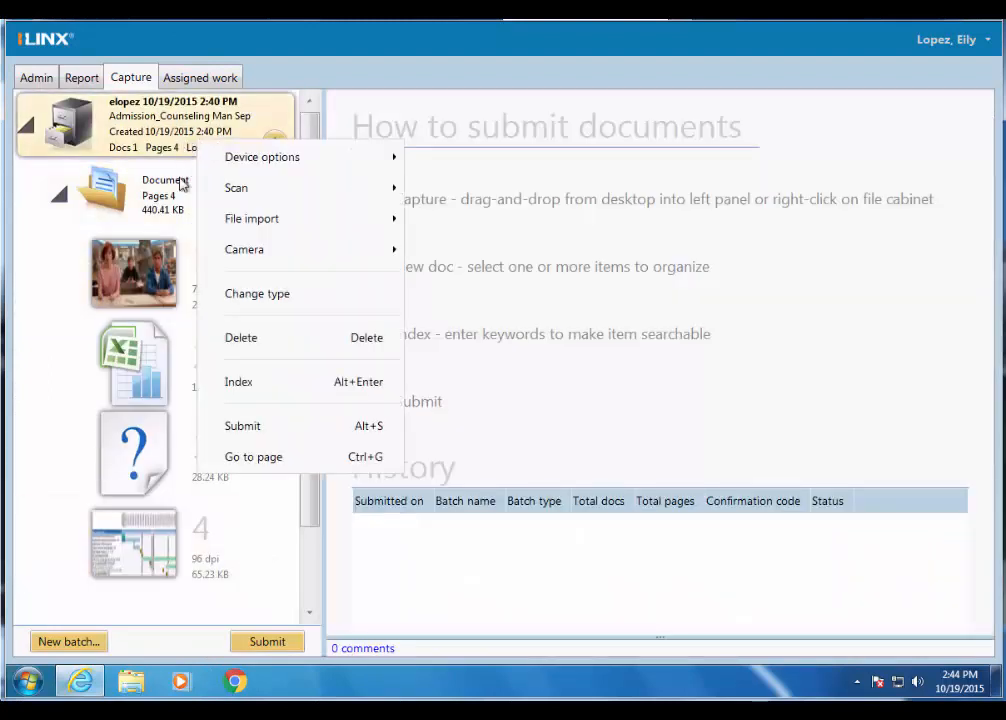
mouse_move(272, 228)
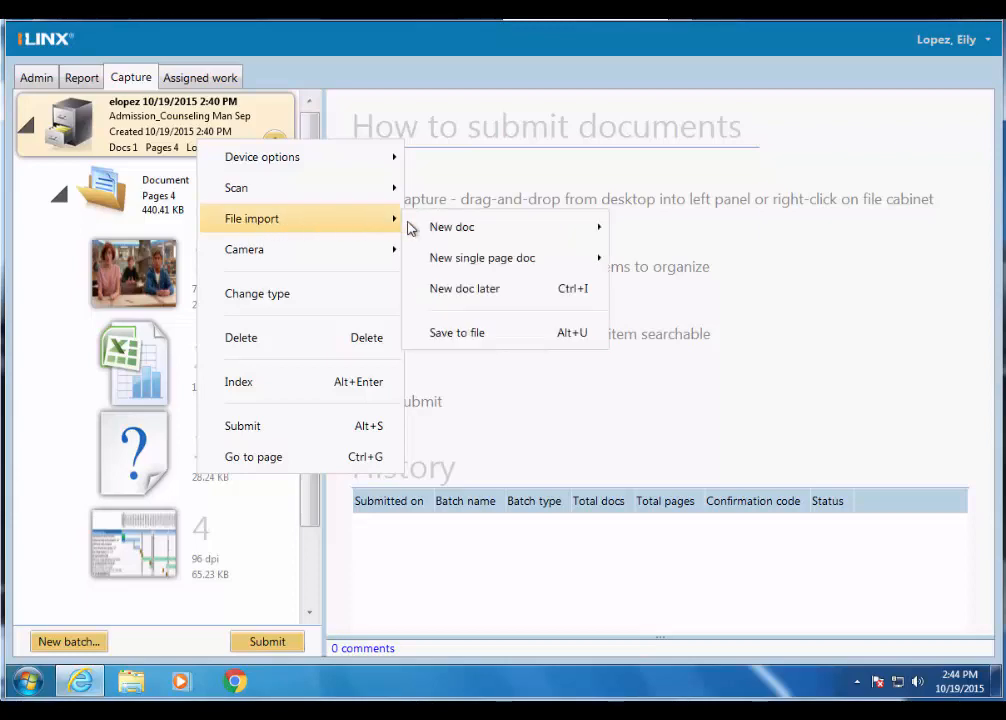
mouse_move(489, 266)
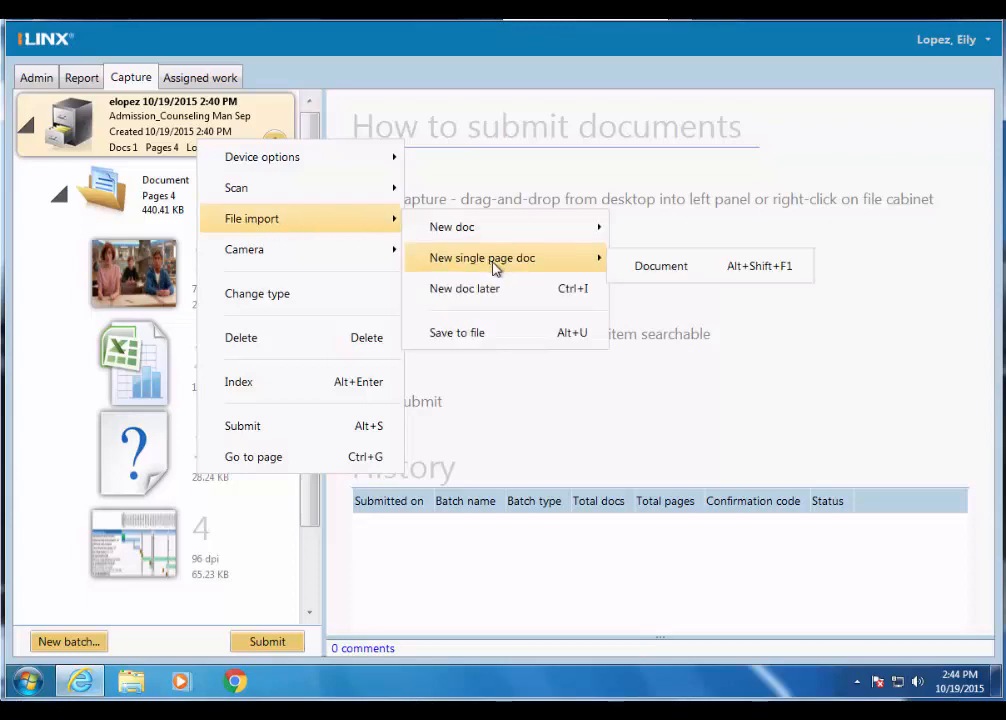
click(660, 266)
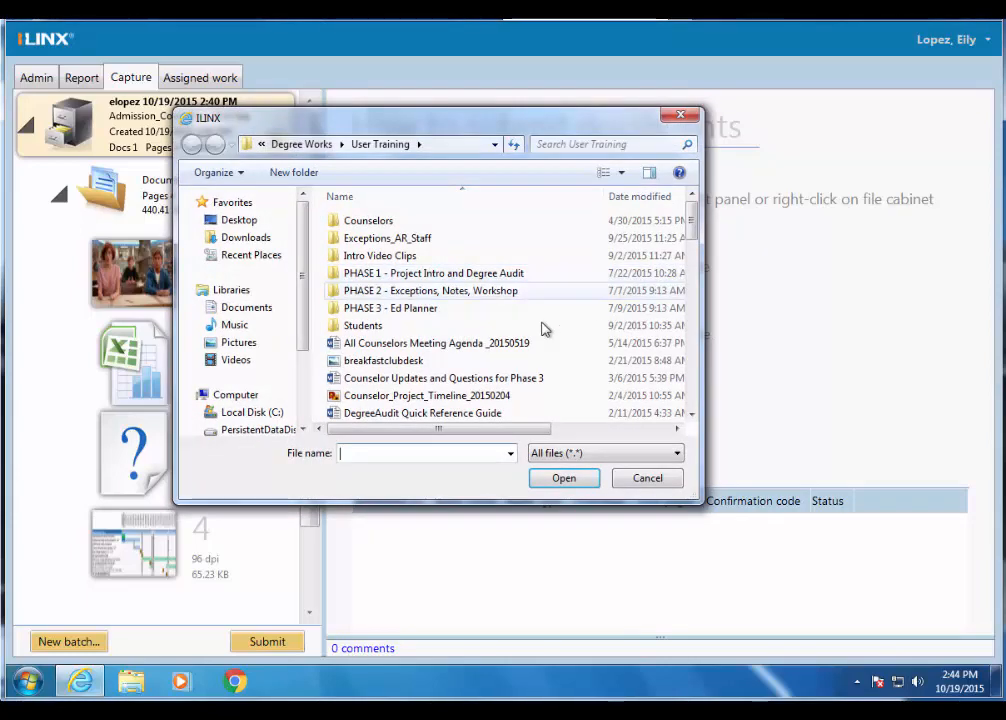
click(420, 362)
scroll(406, 345, down, 2)
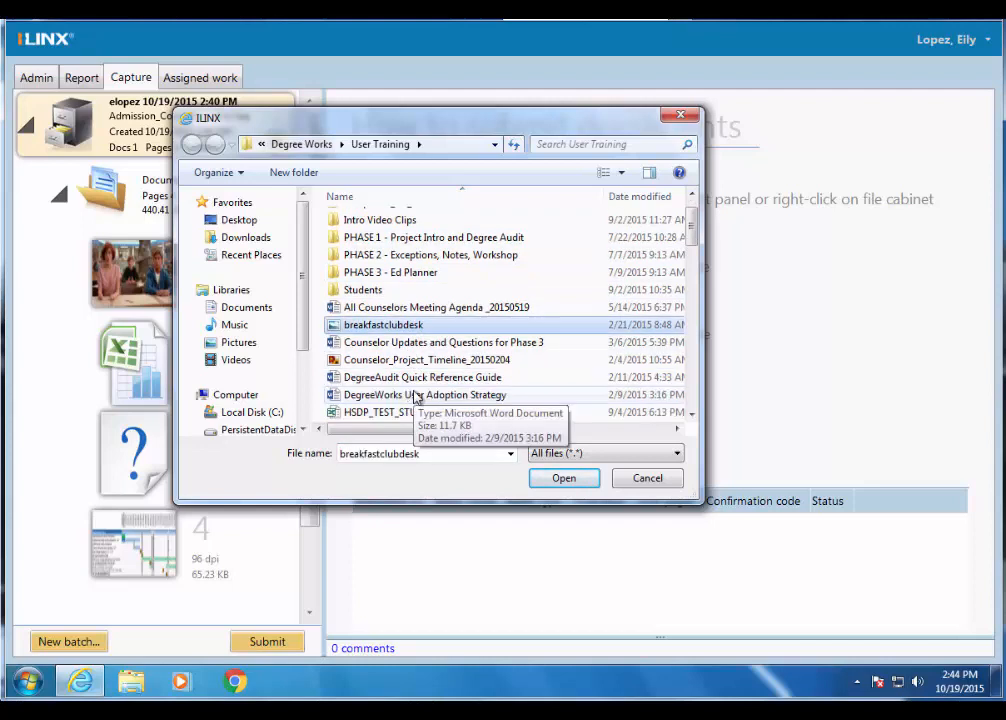
ctrl+click(405, 309)
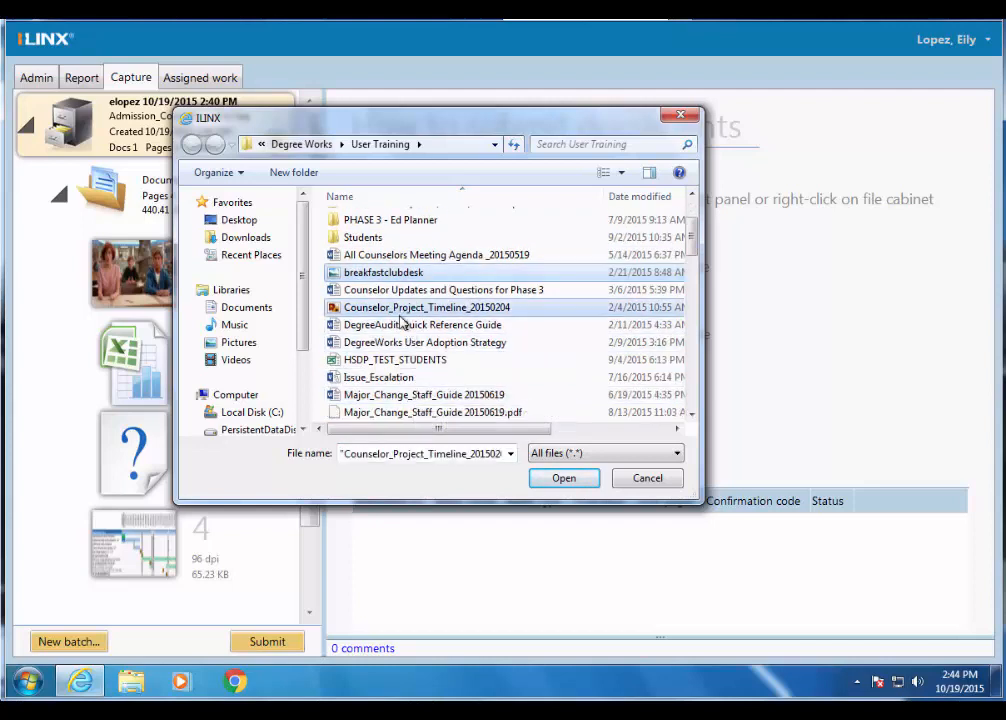
ctrl+click(404, 360)
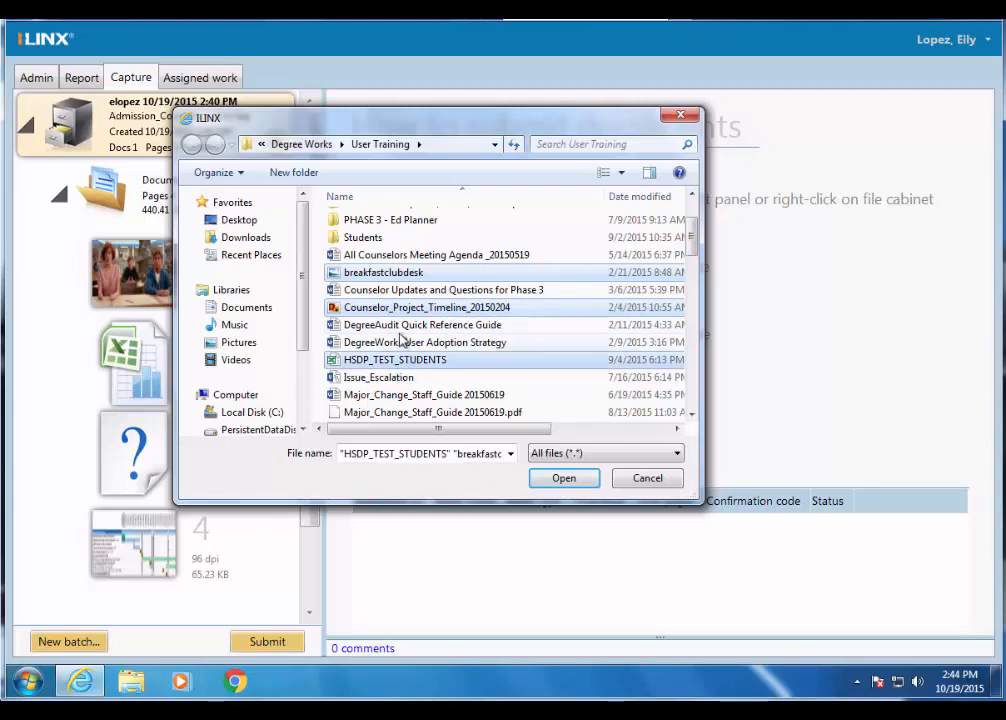
ctrl+click(404, 342)
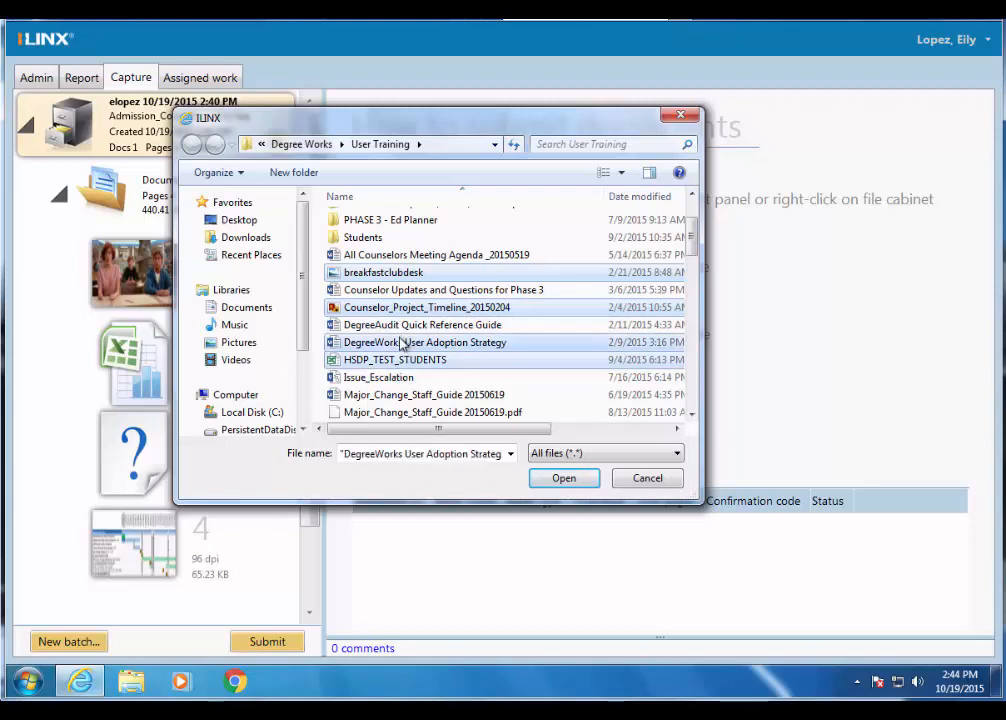
click(565, 479)
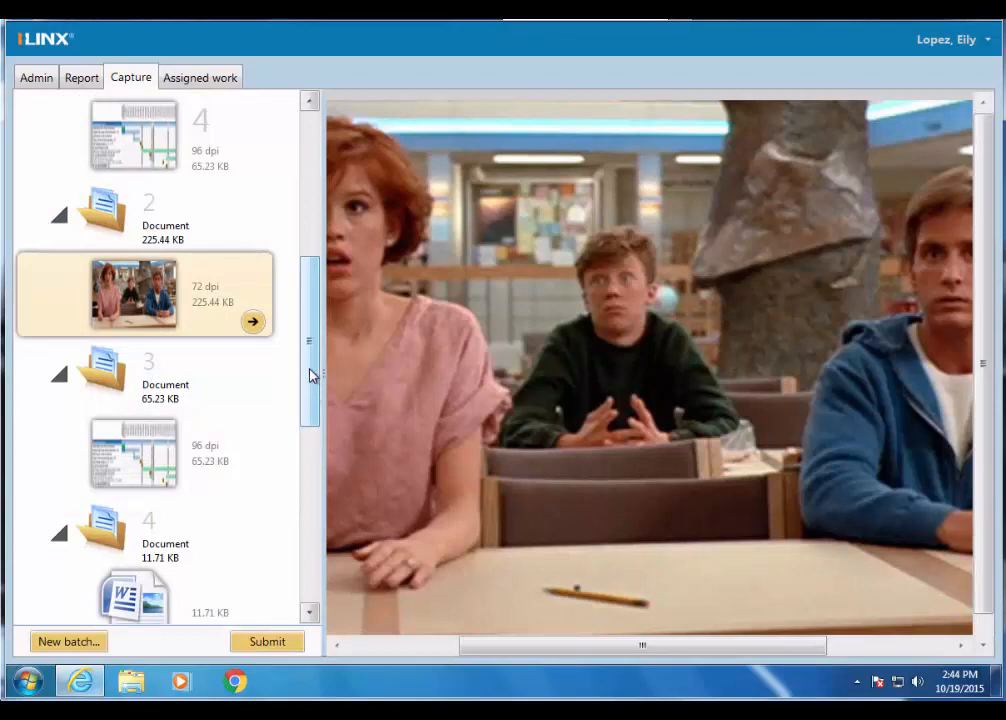
- Look through the batch's documents to compare the multi-page document with the single page ones
drag(313, 375, 312, 527)
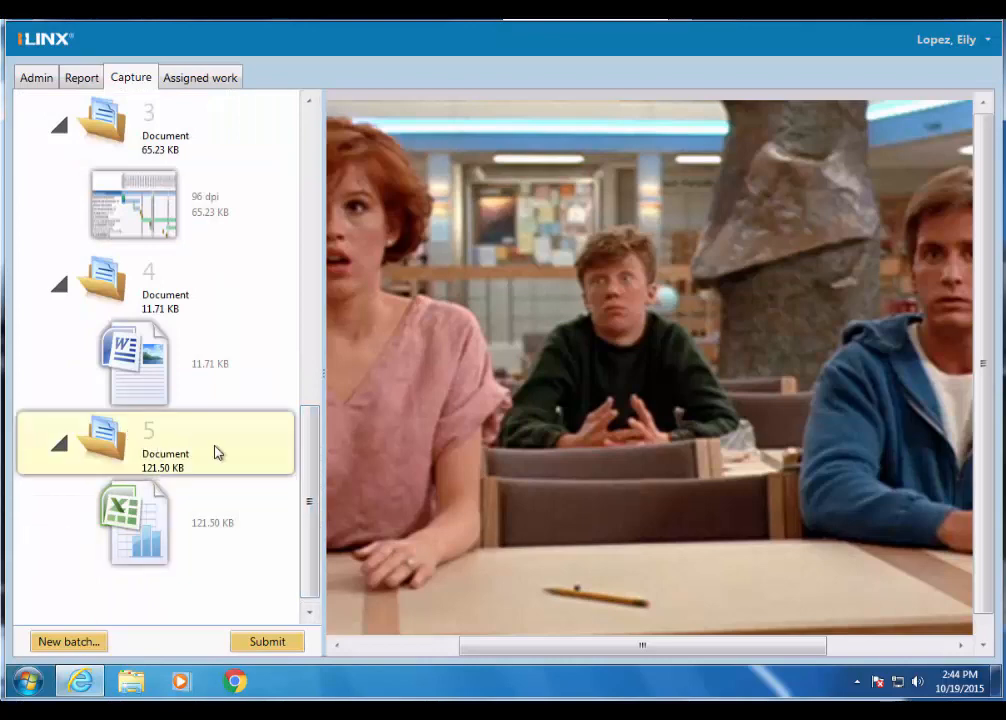
drag(310, 500, 314, 227)
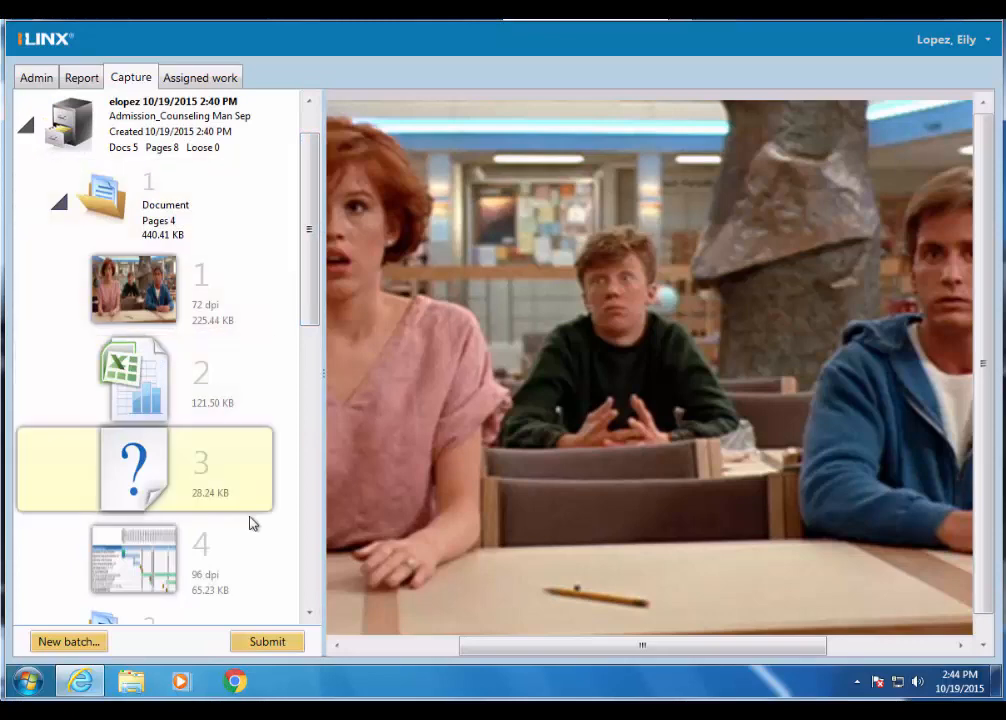
click(311, 616)
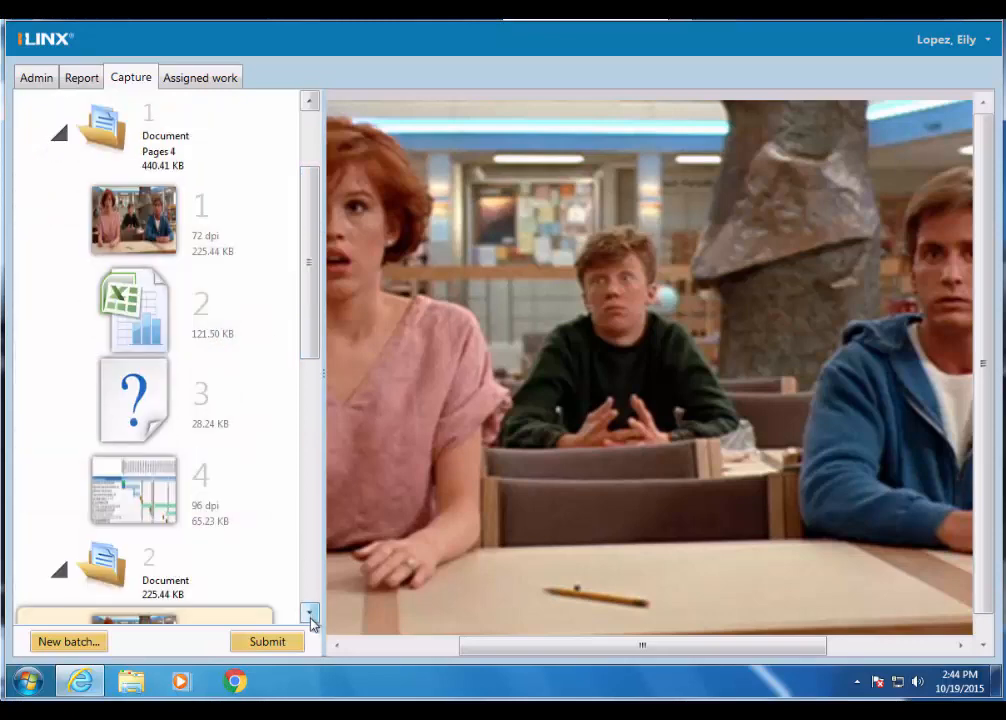
click(311, 616)
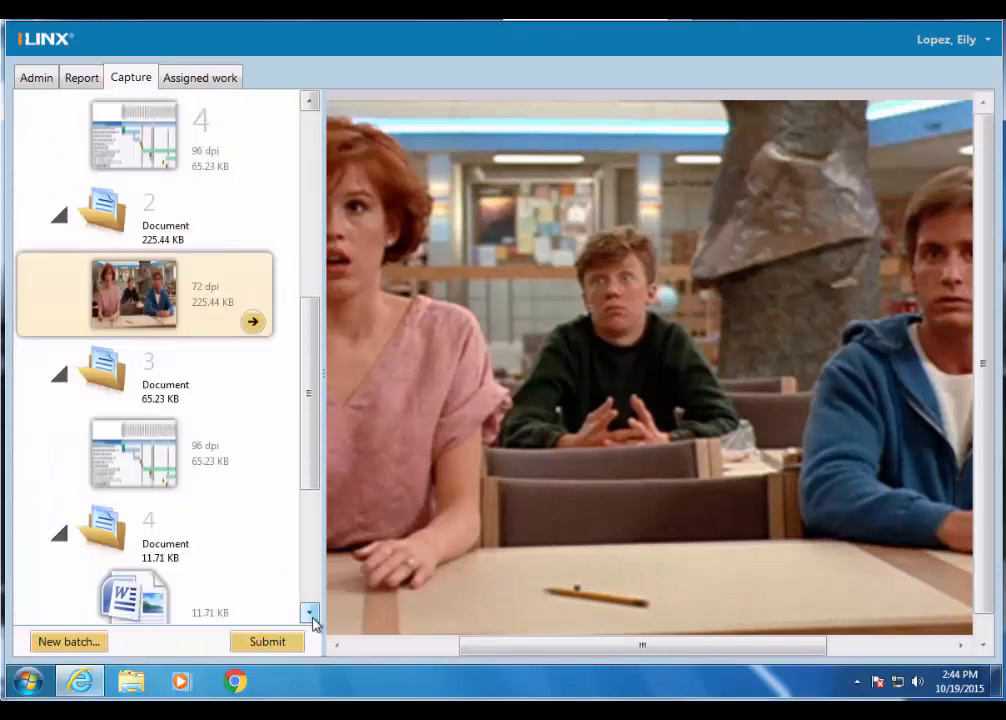
- Move the timeline page from the first document into the second document as its last page
click(311, 616)
click(311, 616)
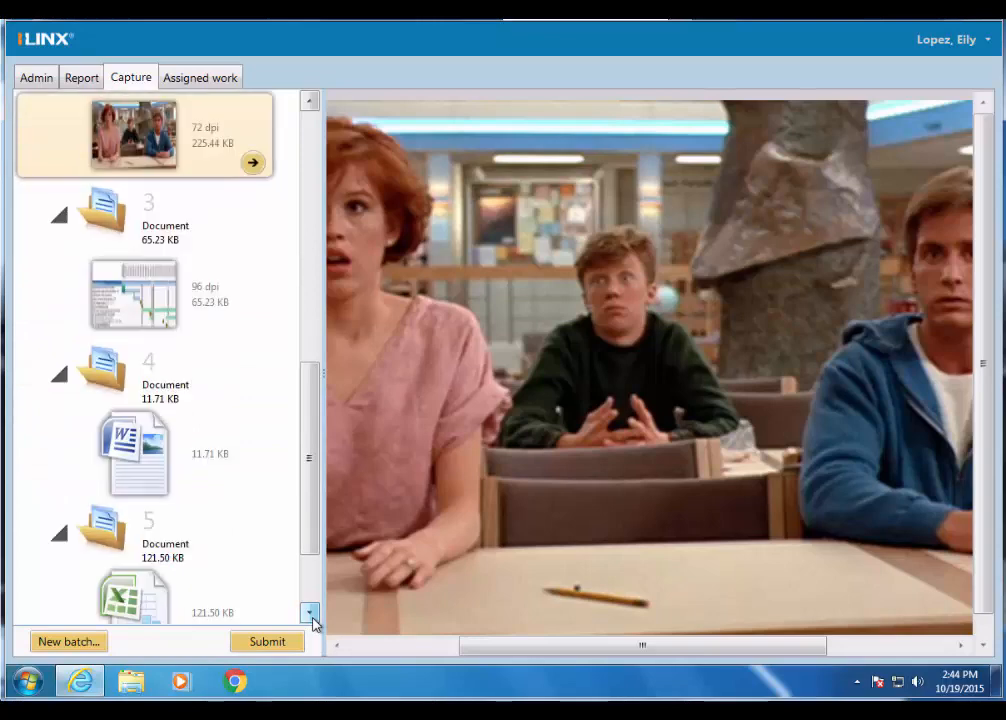
click(311, 616)
drag(310, 562, 306, 210)
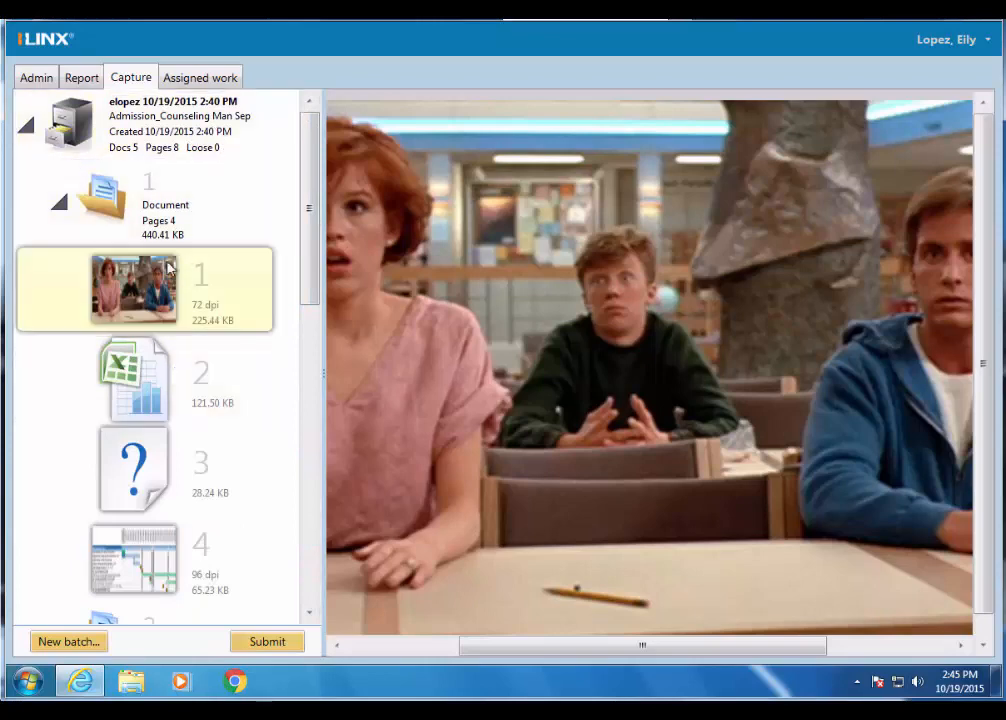
drag(316, 245, 317, 321)
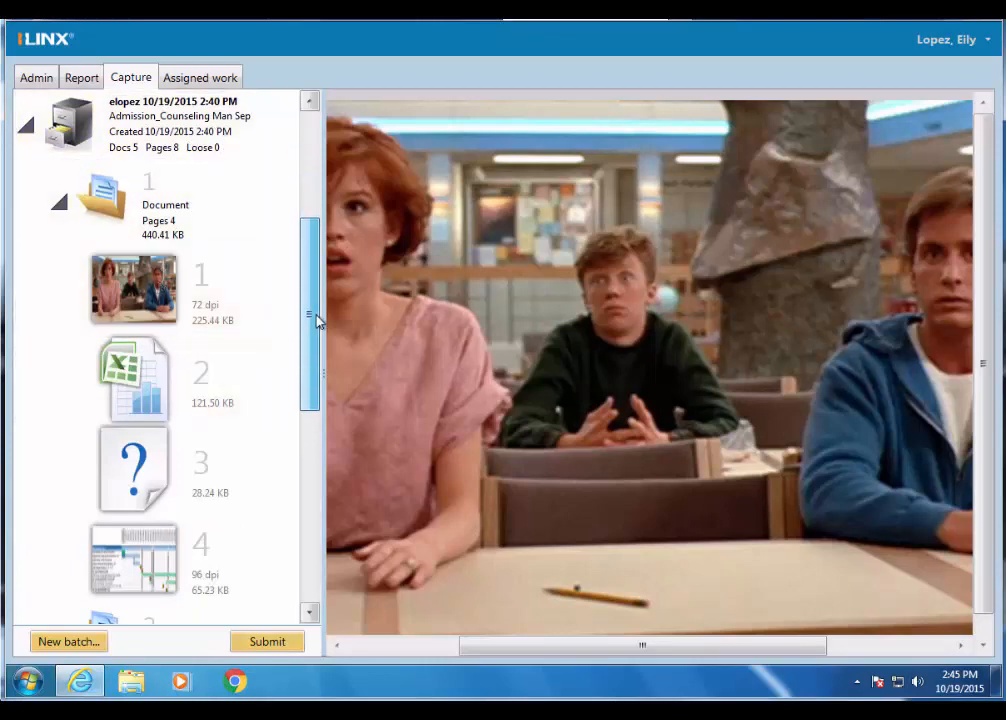
click(175, 314)
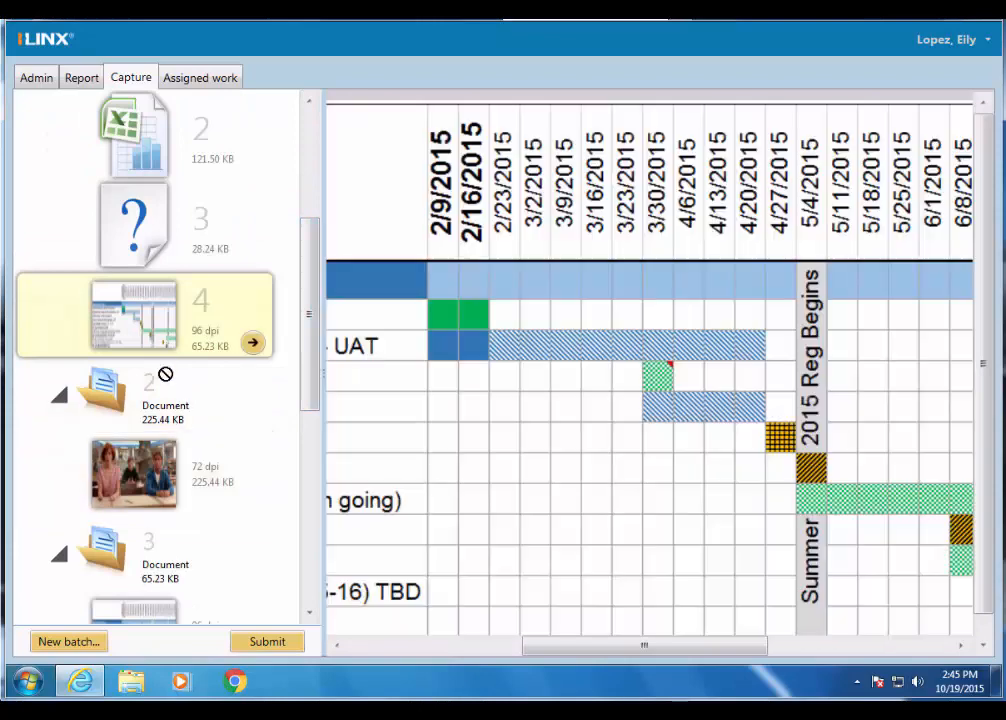
drag(175, 314, 169, 469)
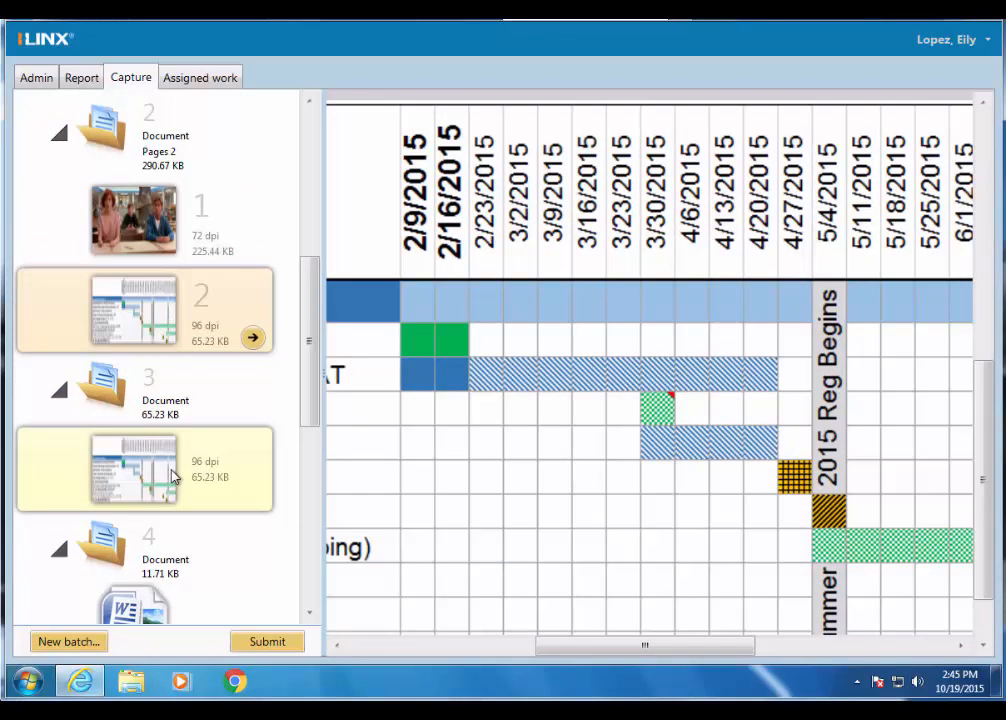
- Rotate the timeline page of the second document to the right twice
right_click(440, 300)
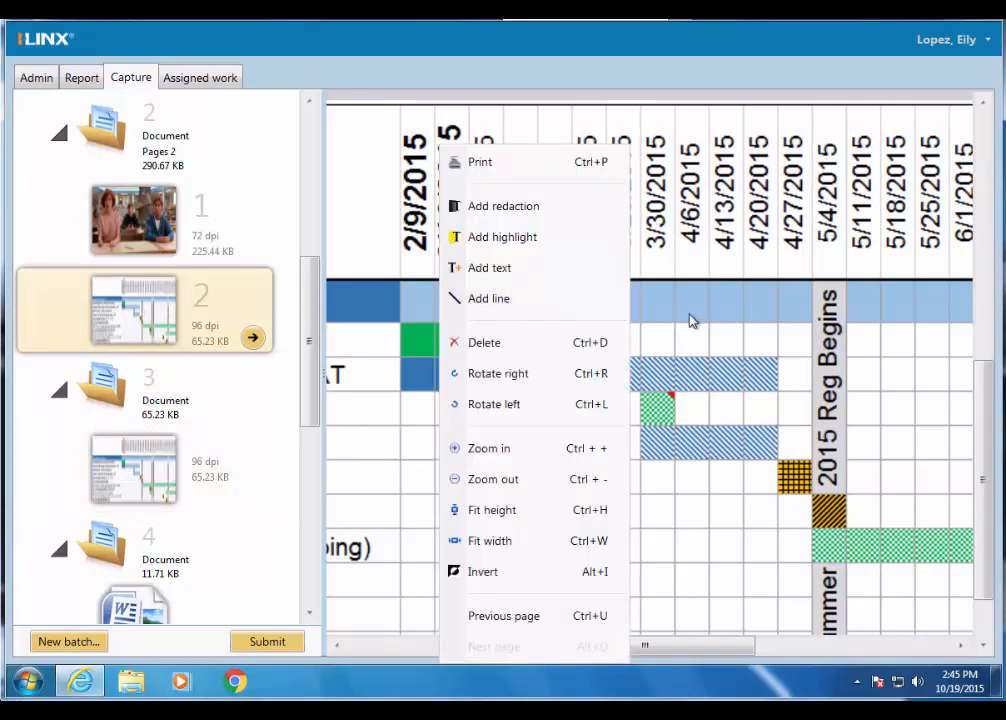
click(119, 297)
right_click(120, 297)
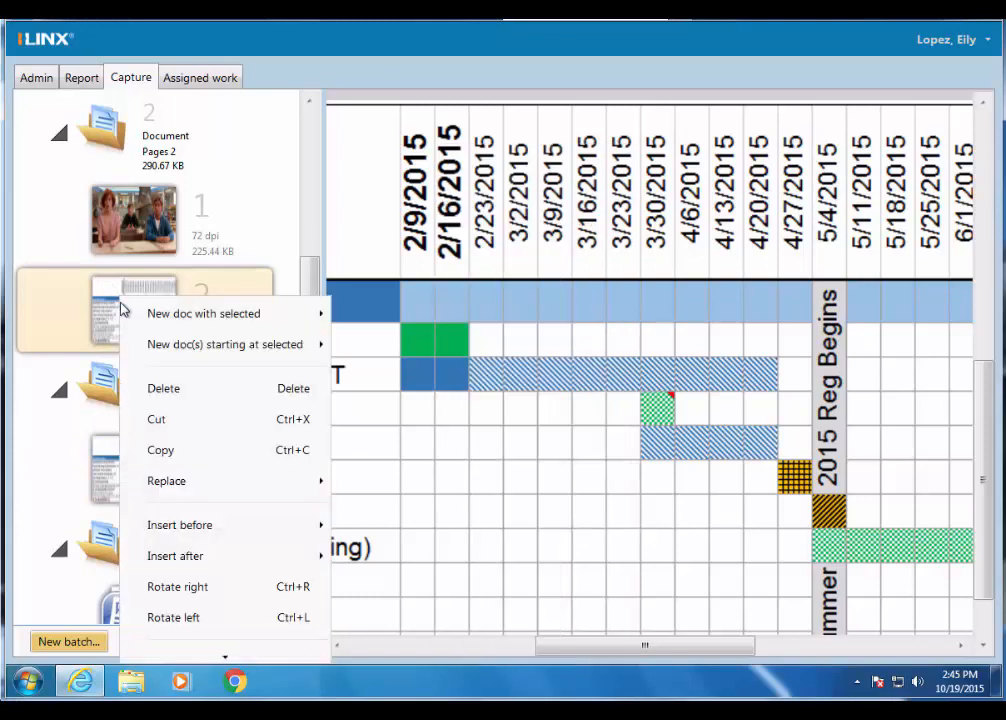
click(229, 590)
right_click(166, 317)
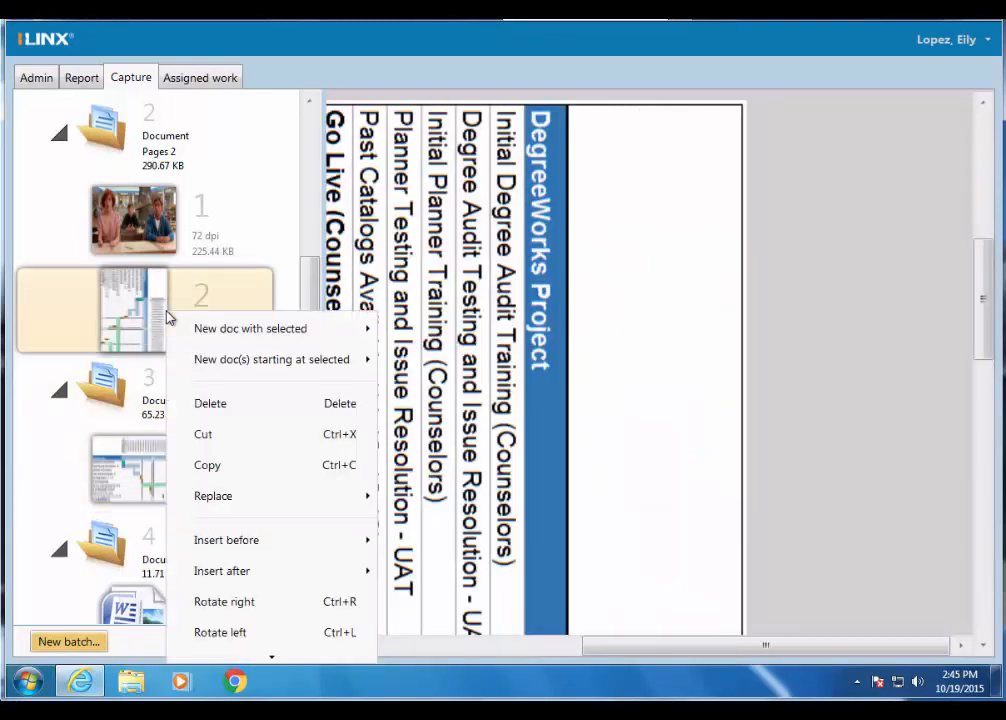
click(224, 601)
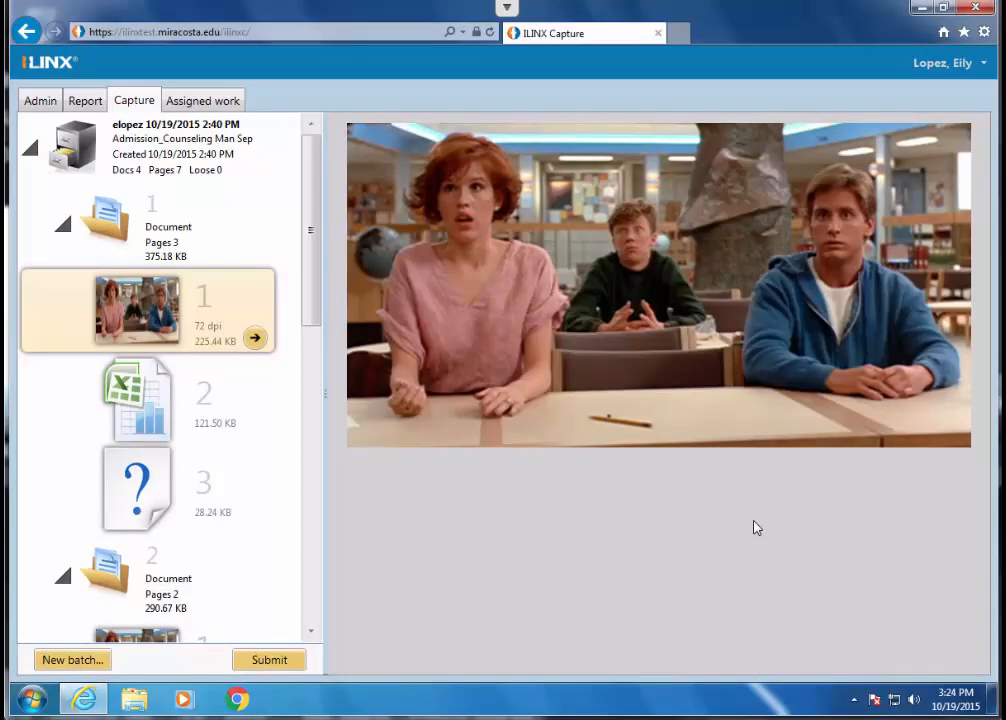
- Insert the file Alternate logo idea 1 before the photo page of the first document by file import
right_click(153, 317)
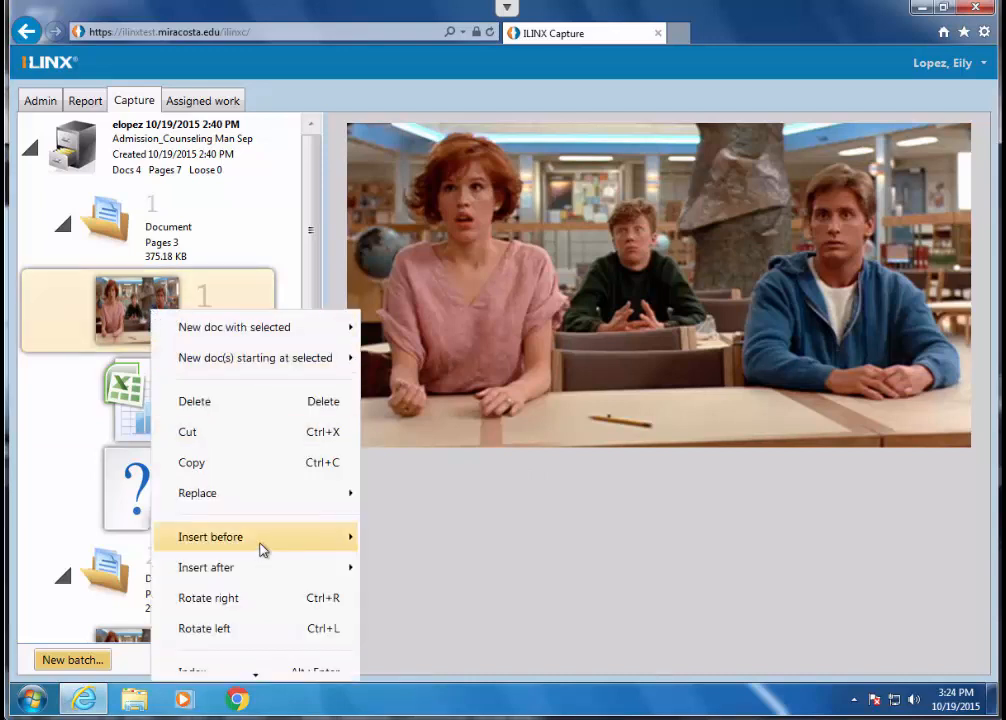
mouse_move(262, 549)
mouse_move(264, 578)
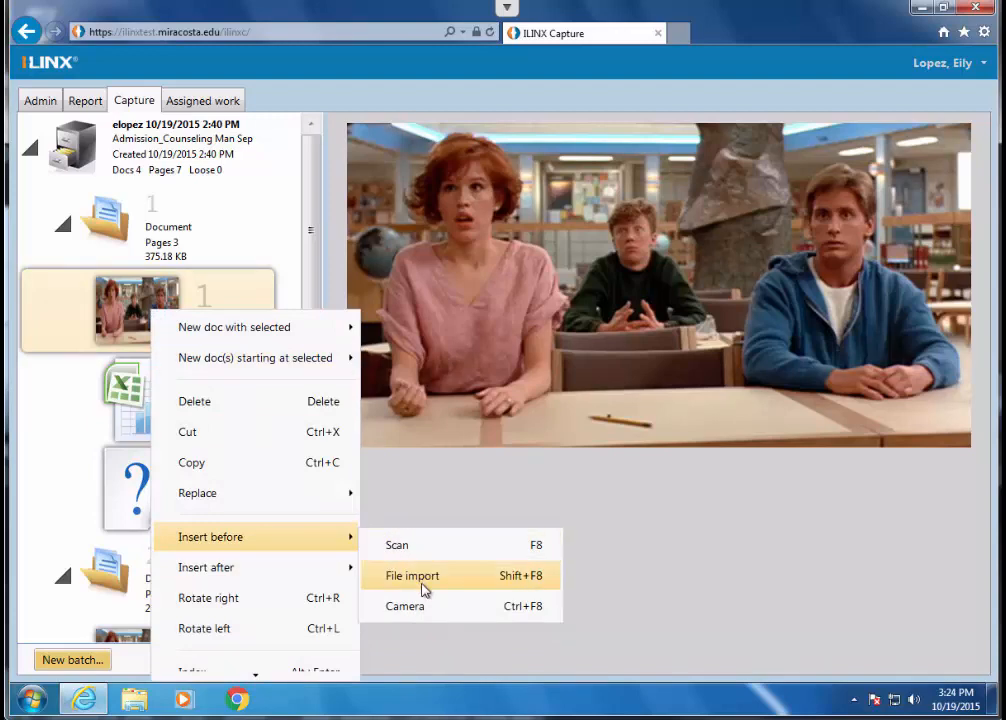
click(420, 577)
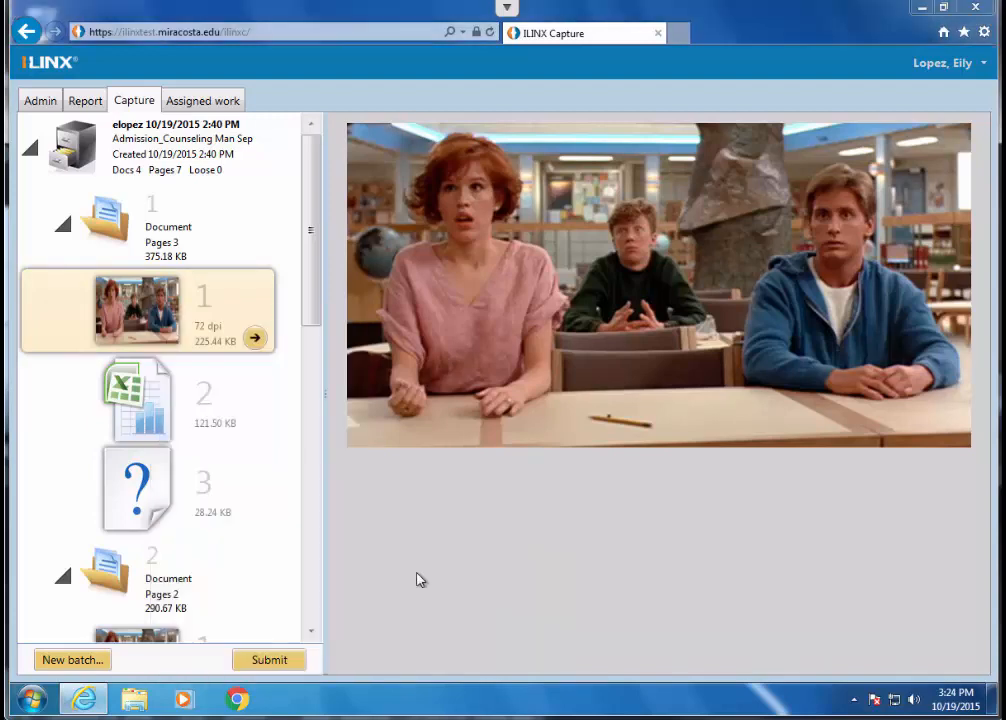
click(404, 400)
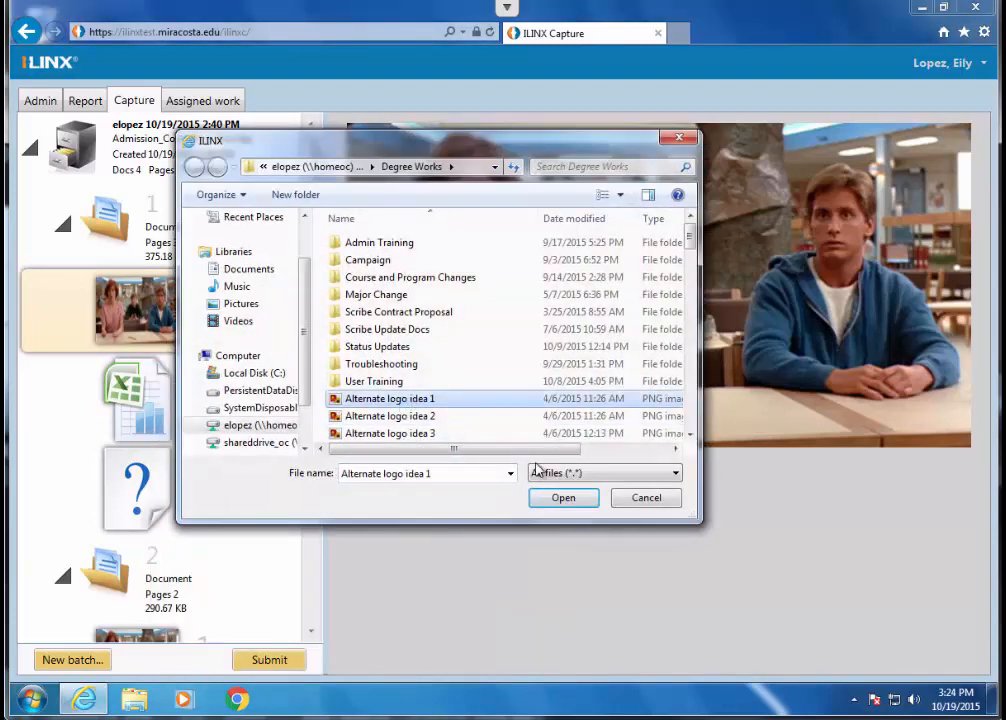
click(561, 501)
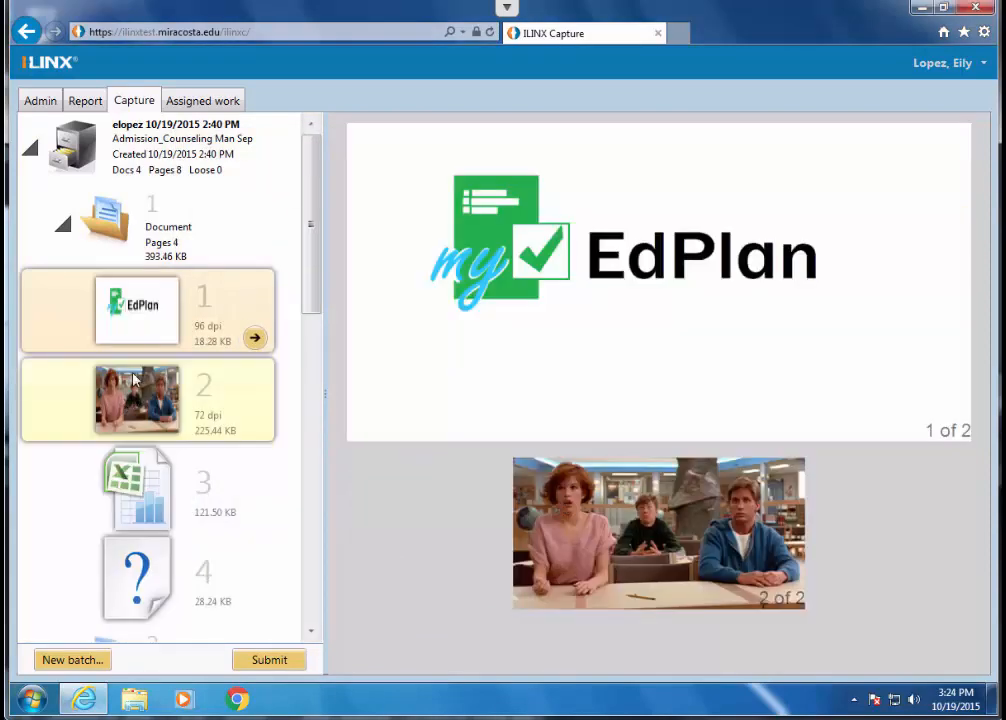
- Check the append options of the first document and delete its logo page
right_click(163, 243)
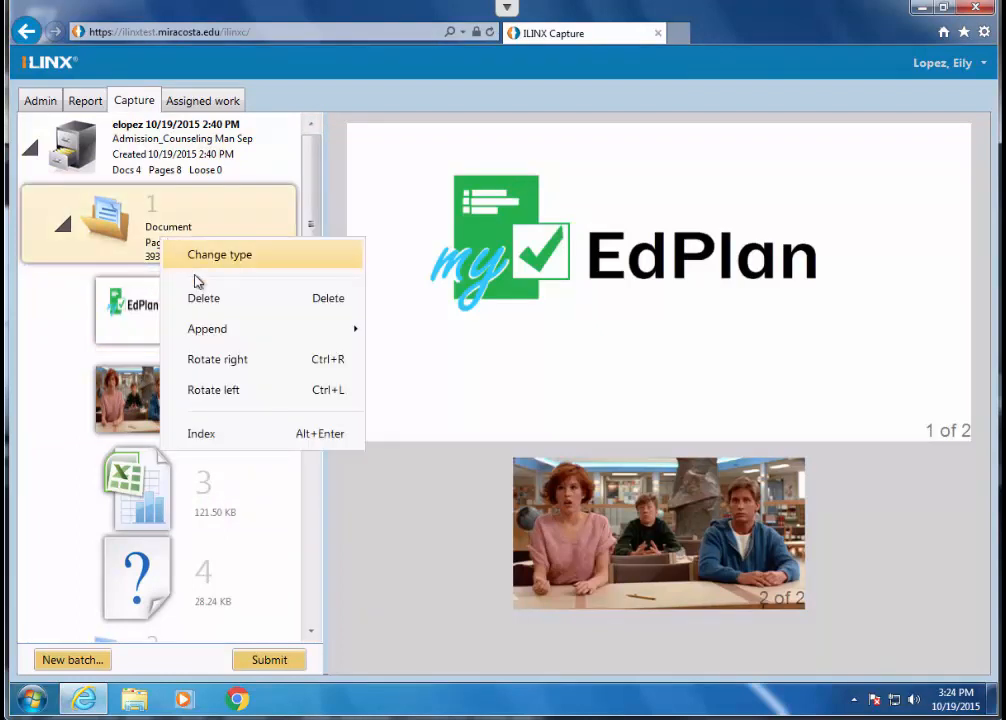
mouse_move(224, 338)
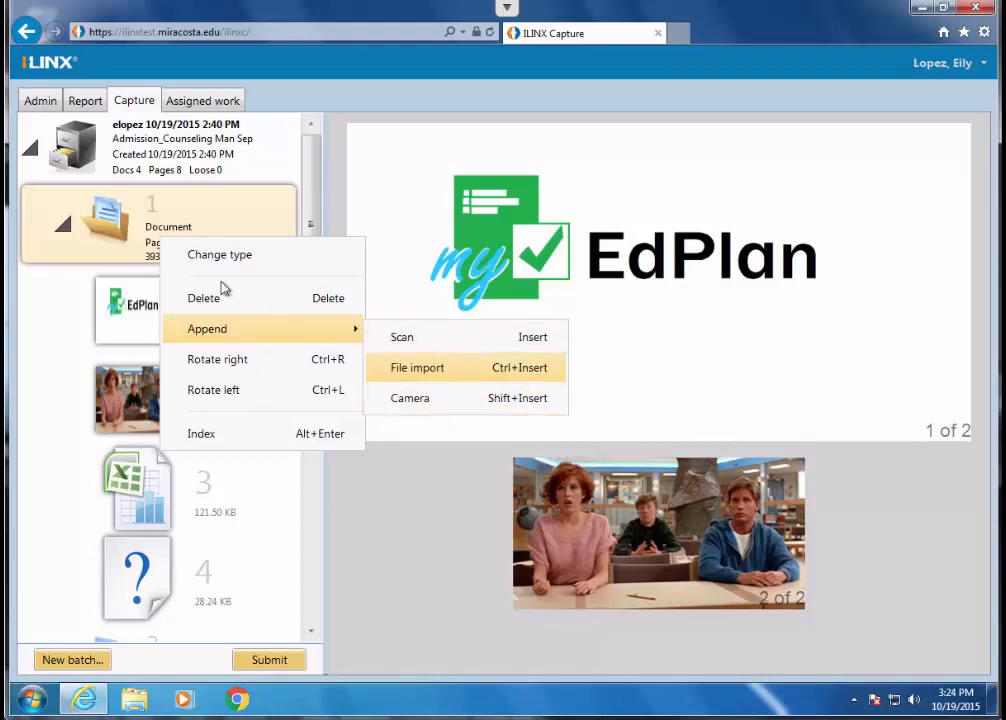
click(140, 311)
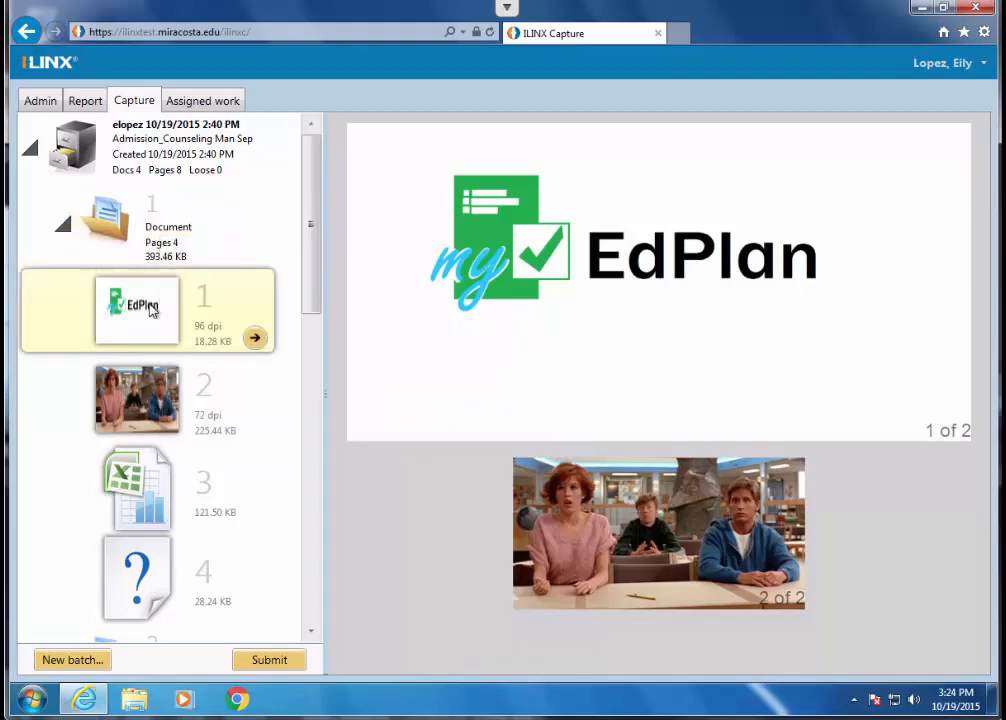
right_click(152, 310)
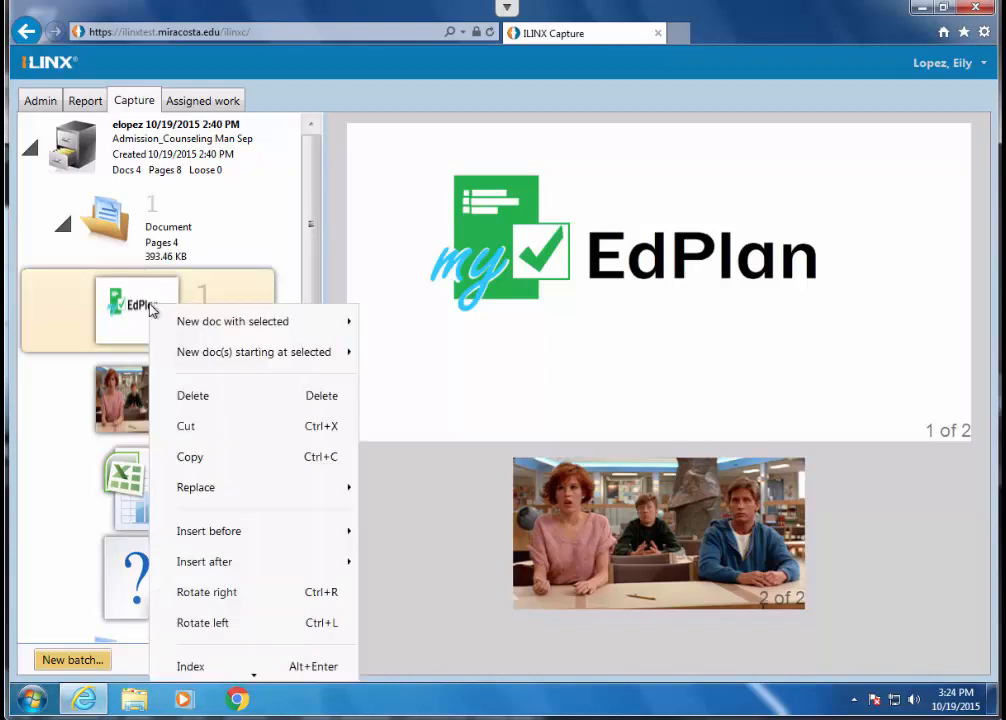
click(193, 396)
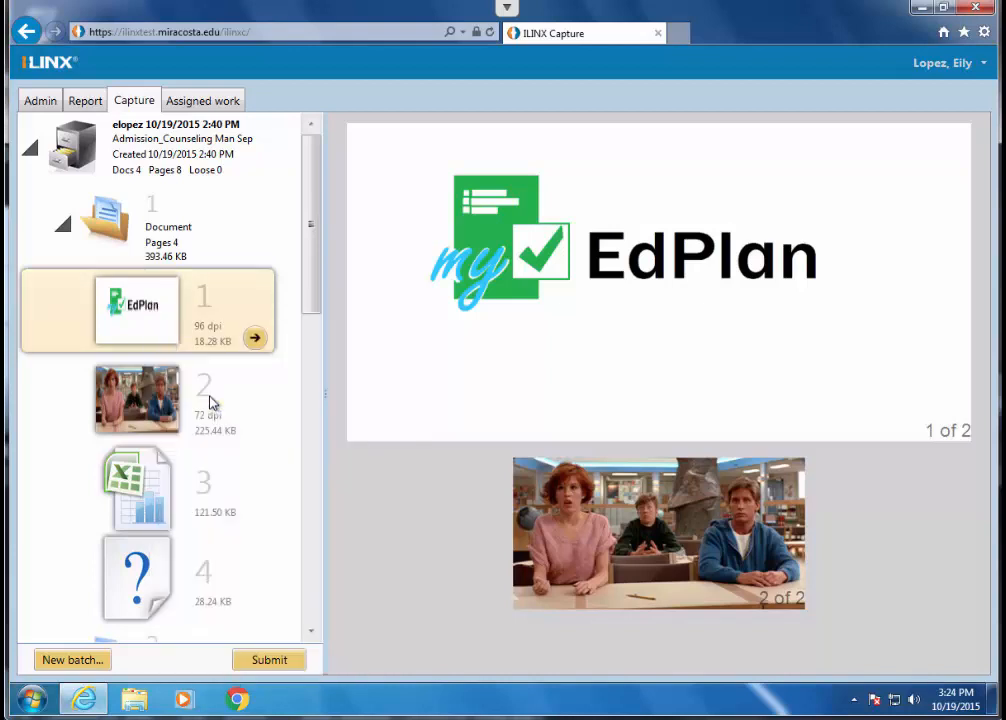
click(150, 310)
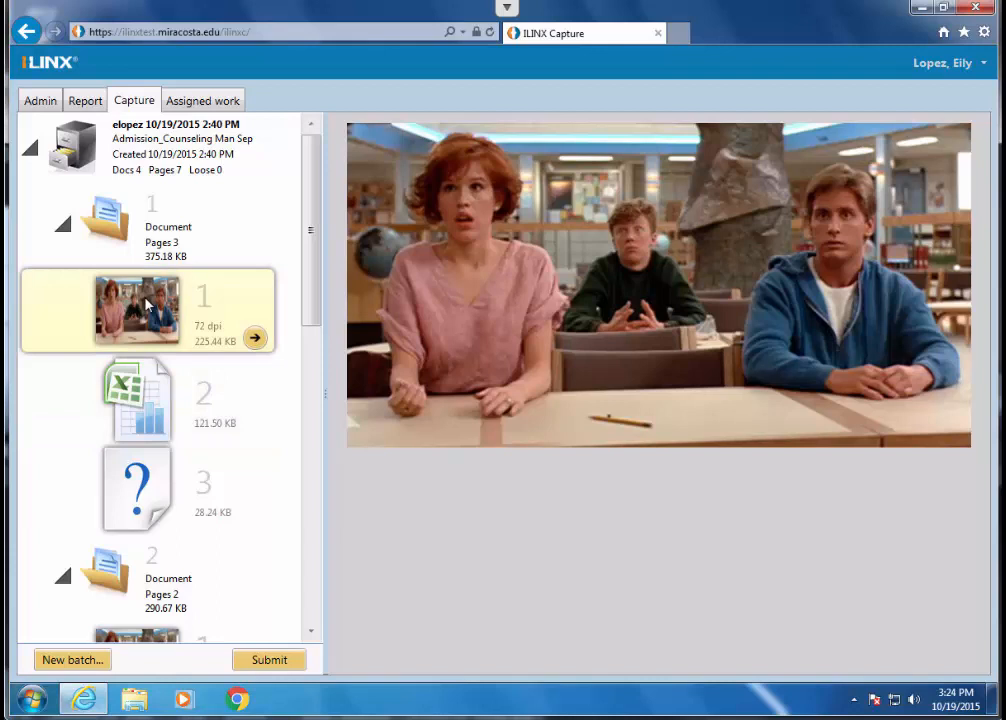
- Import Alternate logo idea 1 again as a page before the photo in the first document
right_click(148, 305)
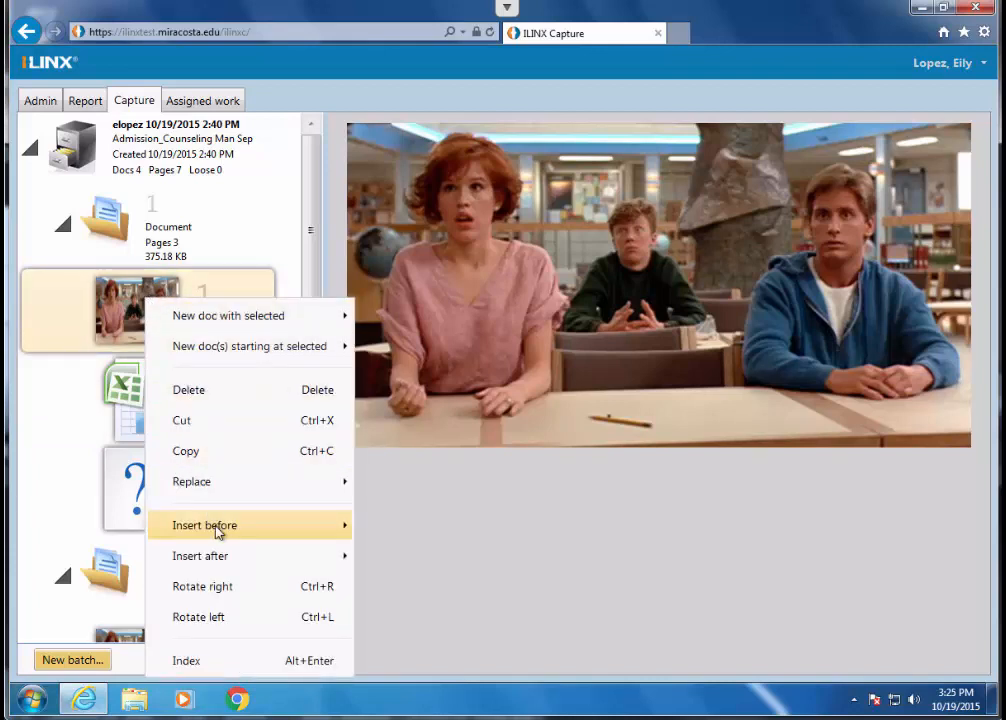
mouse_move(218, 532)
click(420, 566)
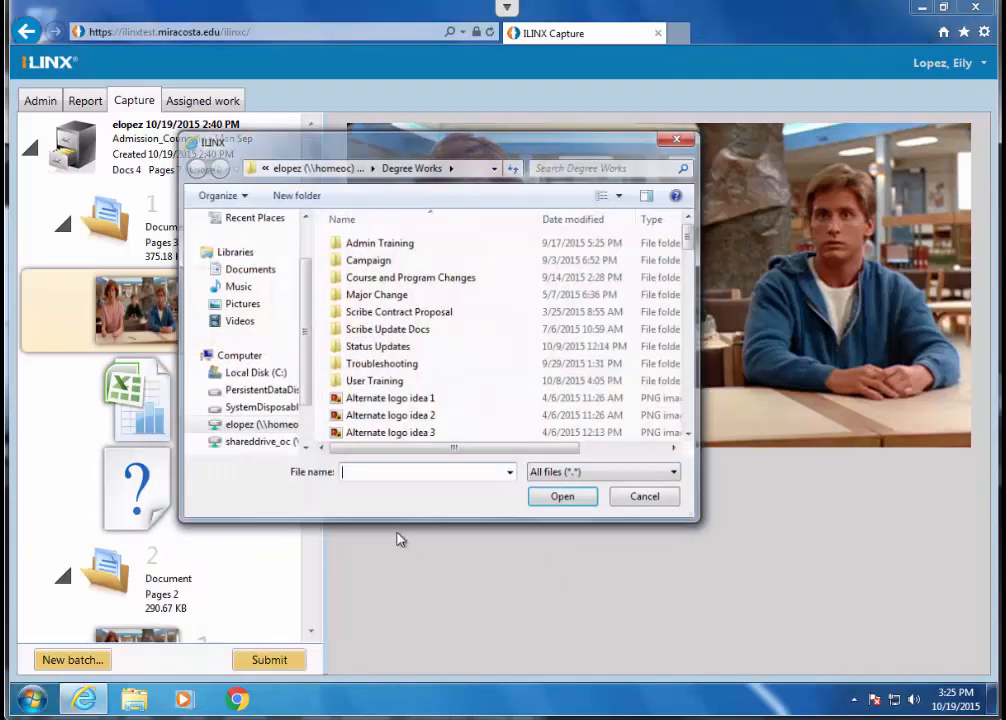
click(378, 399)
click(570, 498)
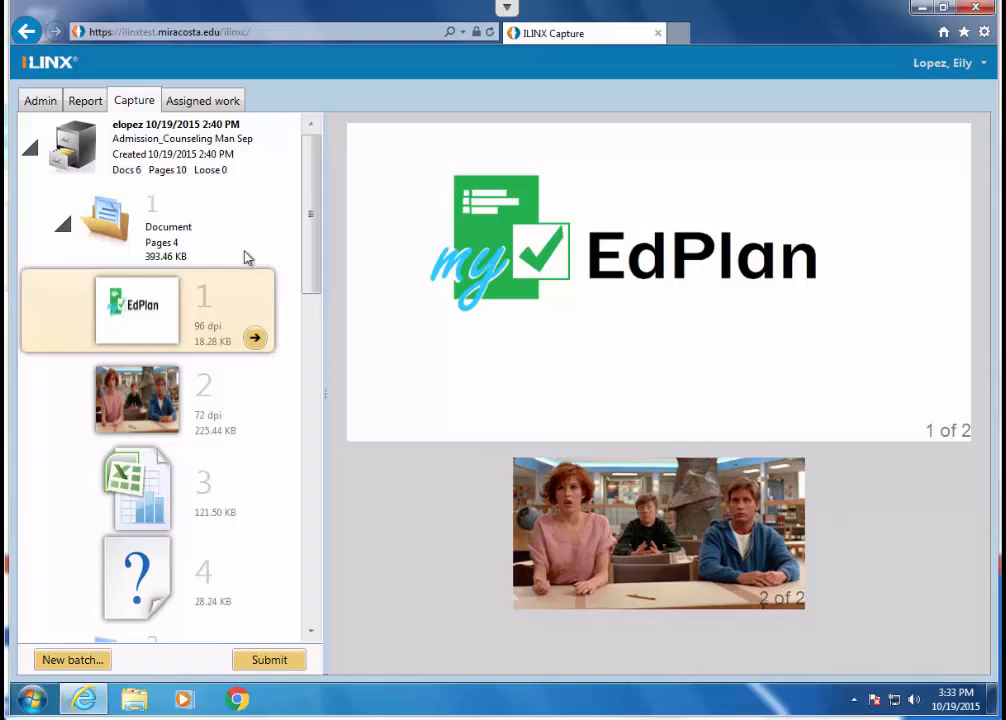
- Open the third document's Word file to view it, close it, and cancel opening the fourth document's Excel file
drag(307, 193, 321, 505)
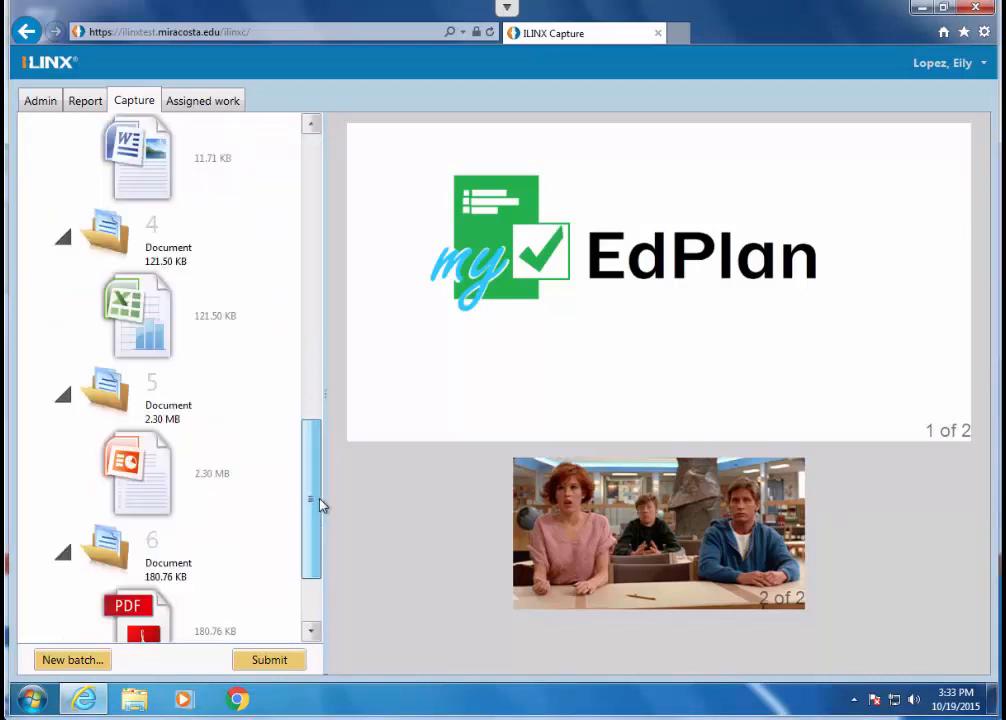
double_click(138, 152)
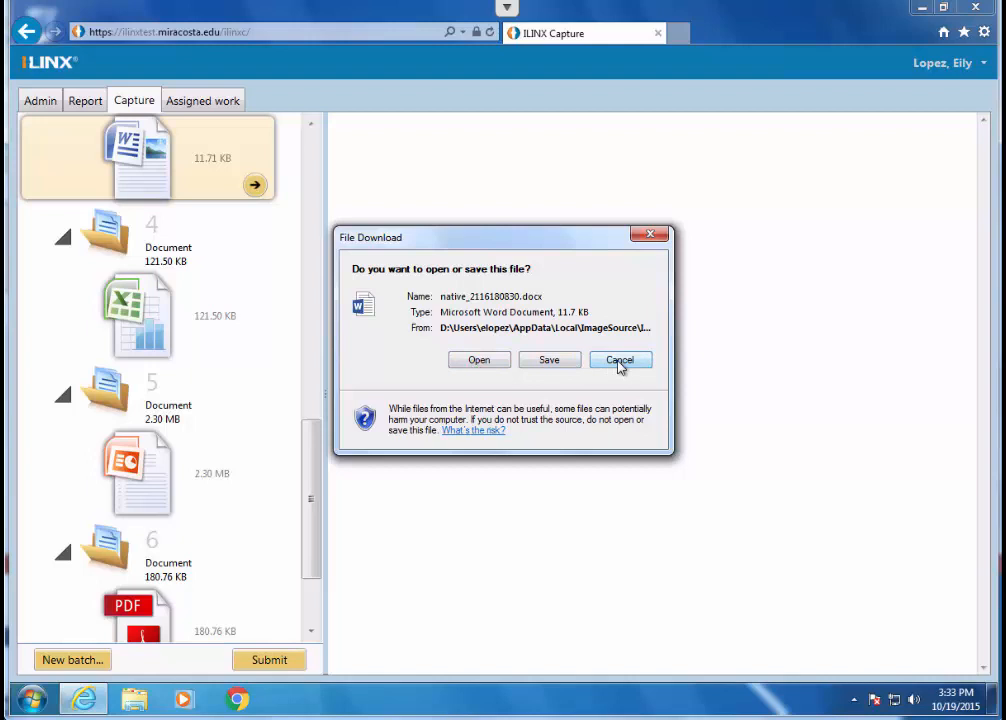
click(492, 366)
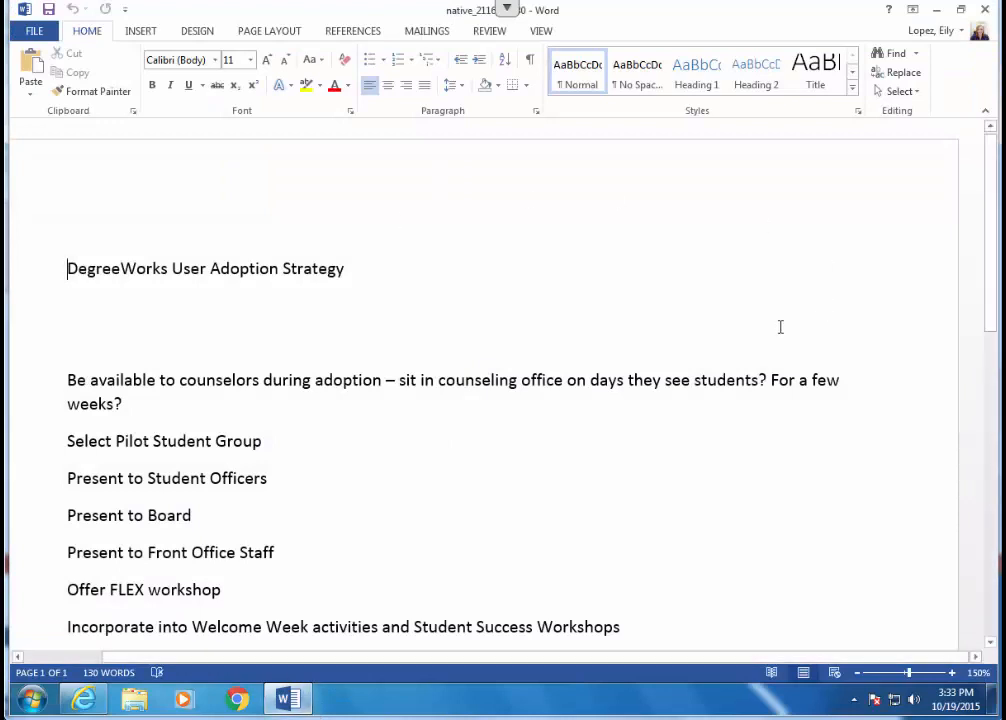
click(987, 10)
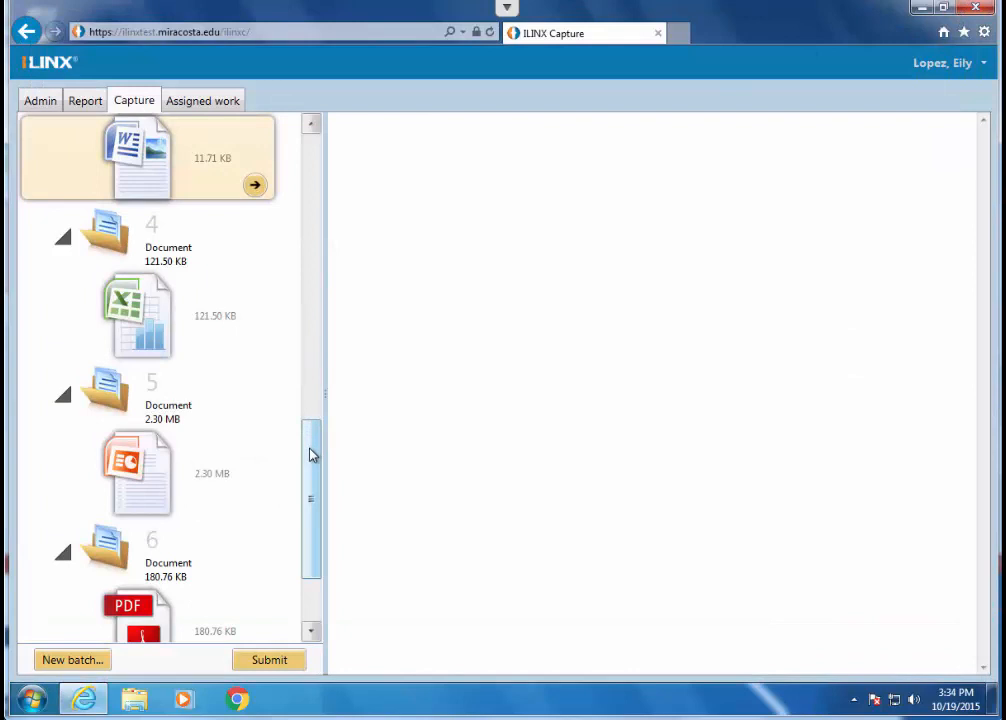
click(133, 316)
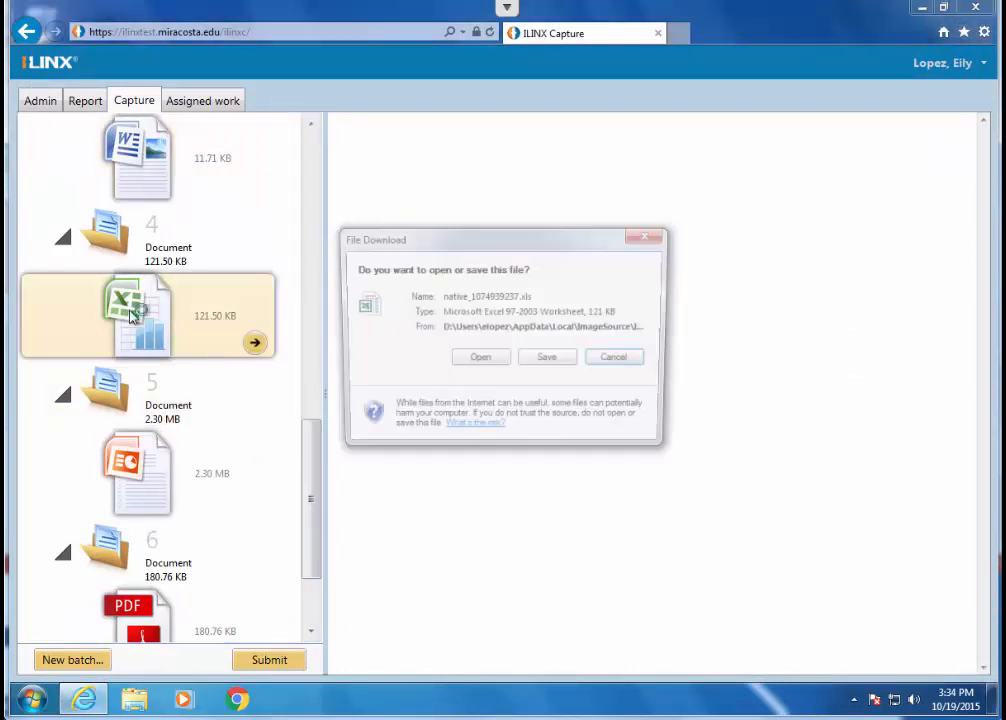
click(620, 362)
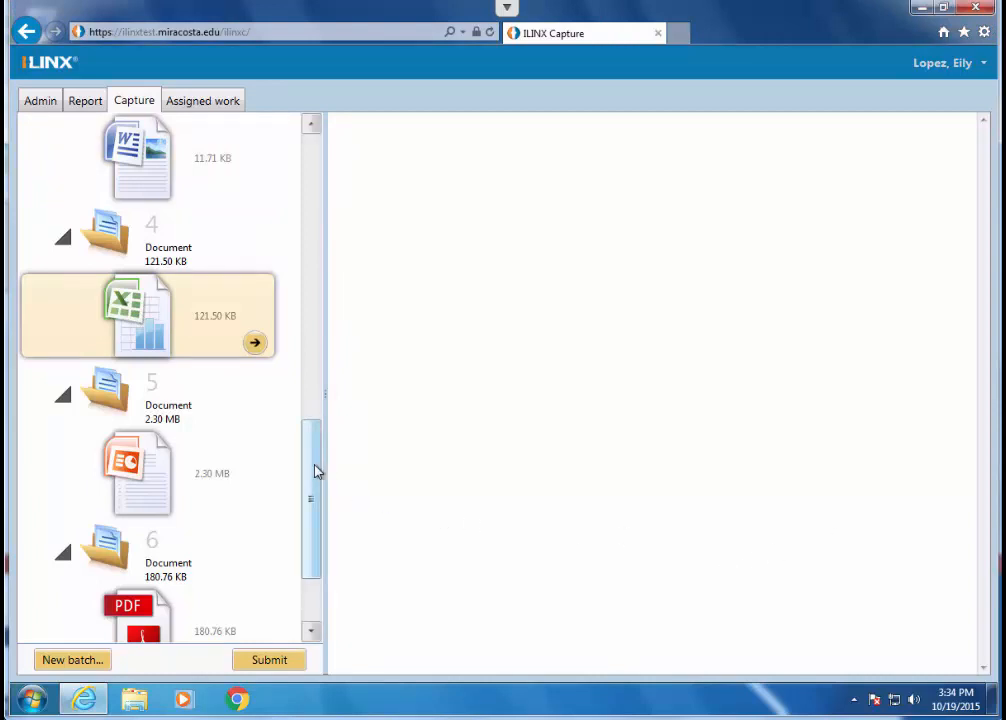
- Display the sixth document's PDF page and move it into the fifth document after the PowerPoint page
click(150, 610)
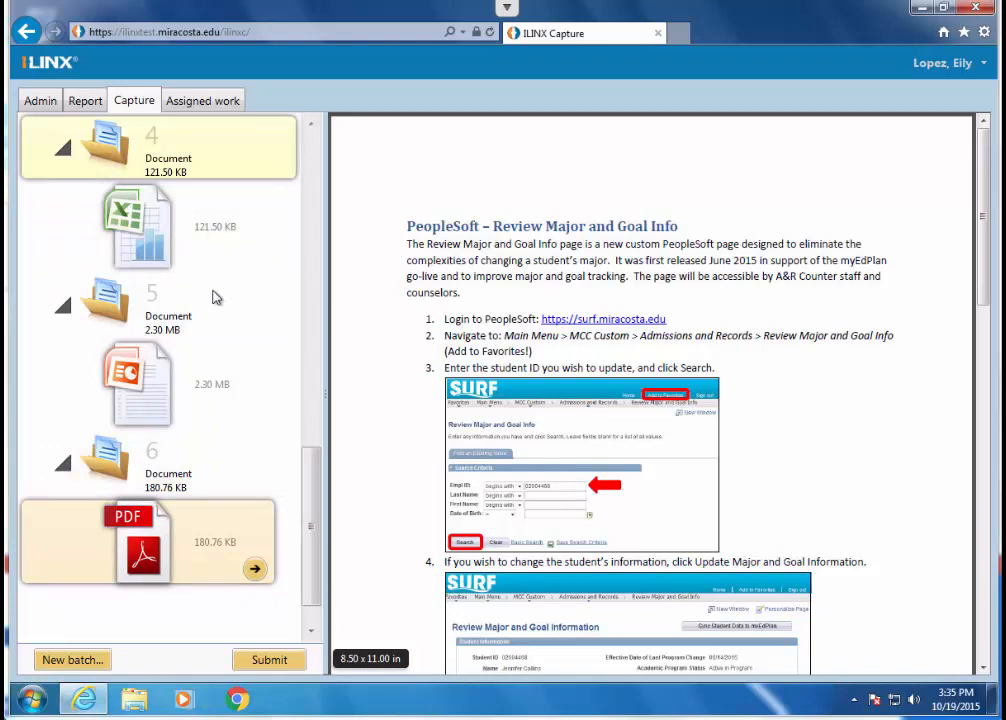
drag(150, 497, 160, 404)
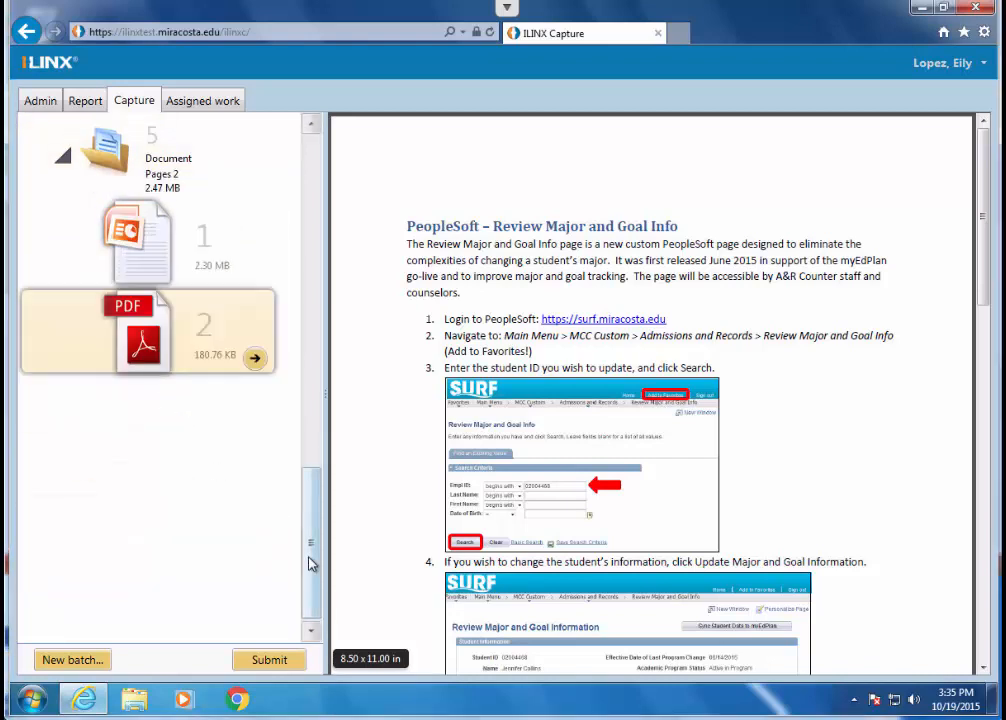
- Review the documents from the end of the batch up to the first one and submit the batch
drag(312, 561, 314, 491)
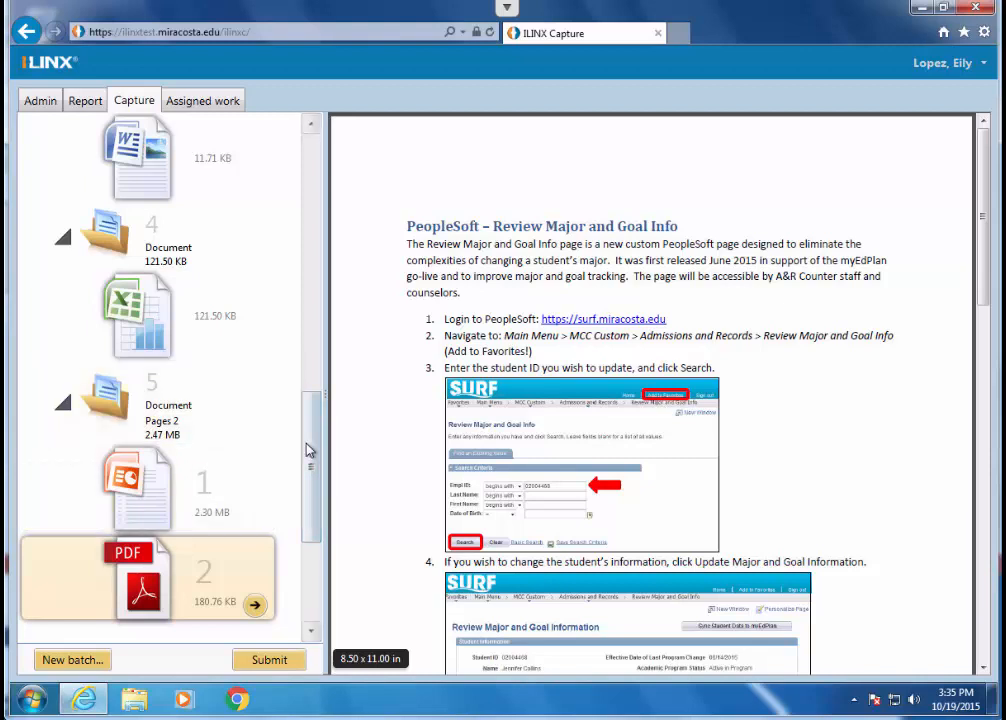
drag(309, 446, 310, 225)
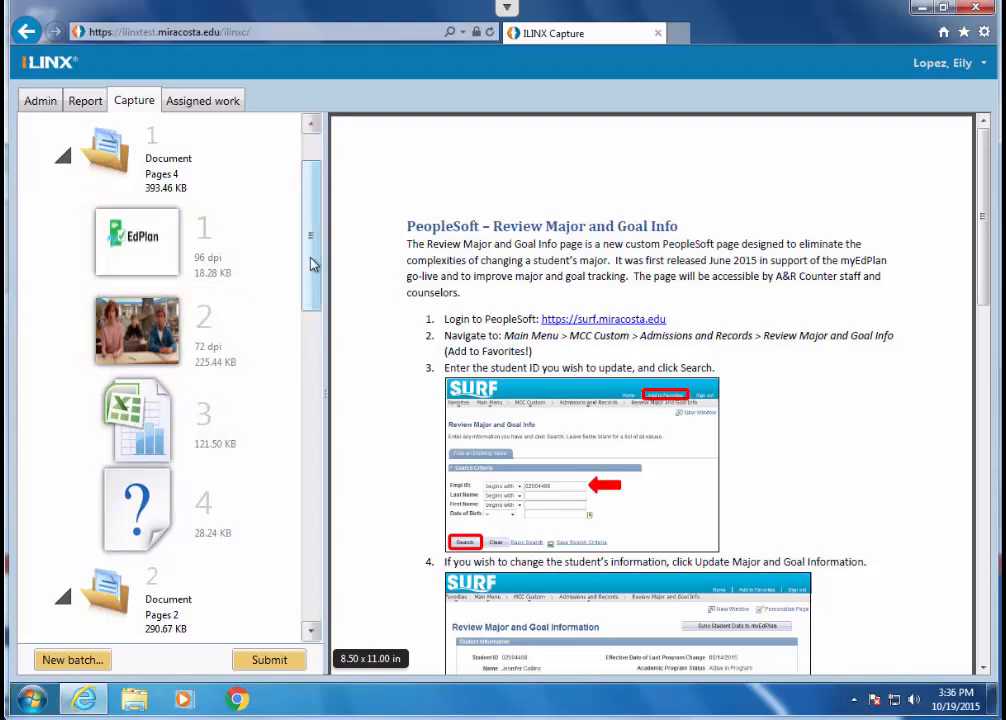
scroll(251, 166, up, 2)
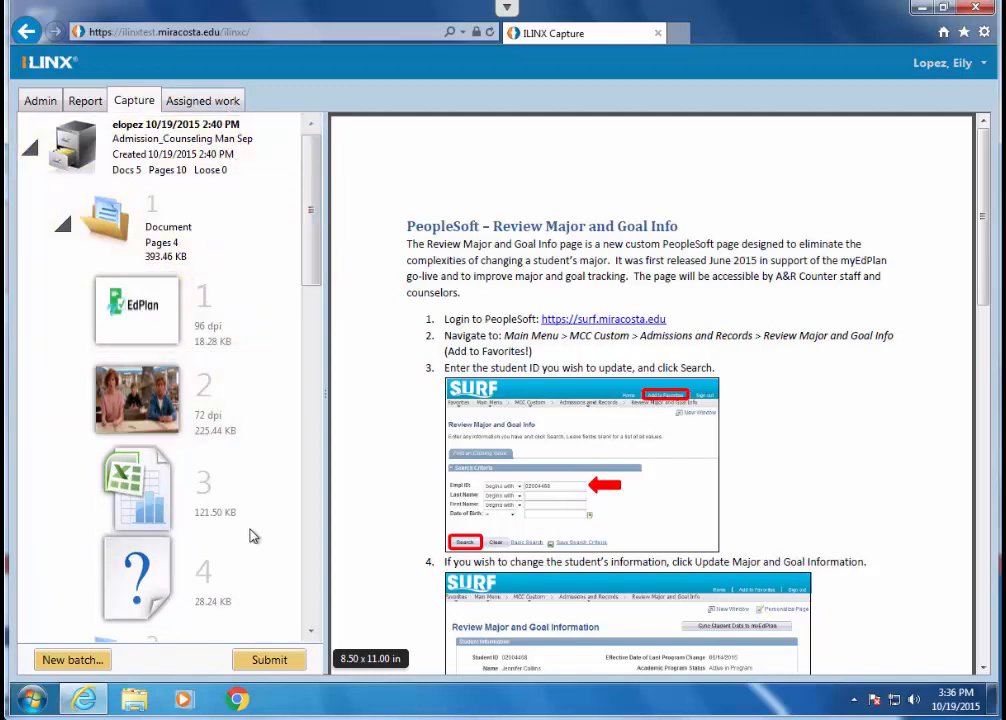
click(267, 662)
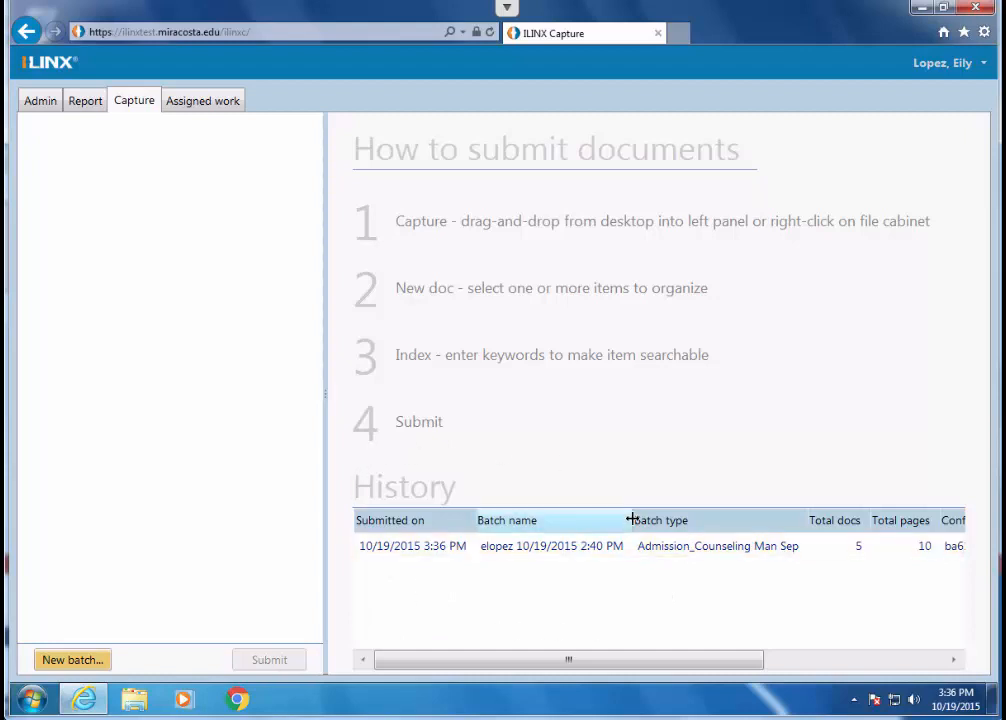
- Refresh the assigned work, list the Admission_Counseling Man Sep batches and open the batch dated 10/19/2015 2:40 PM
click(203, 104)
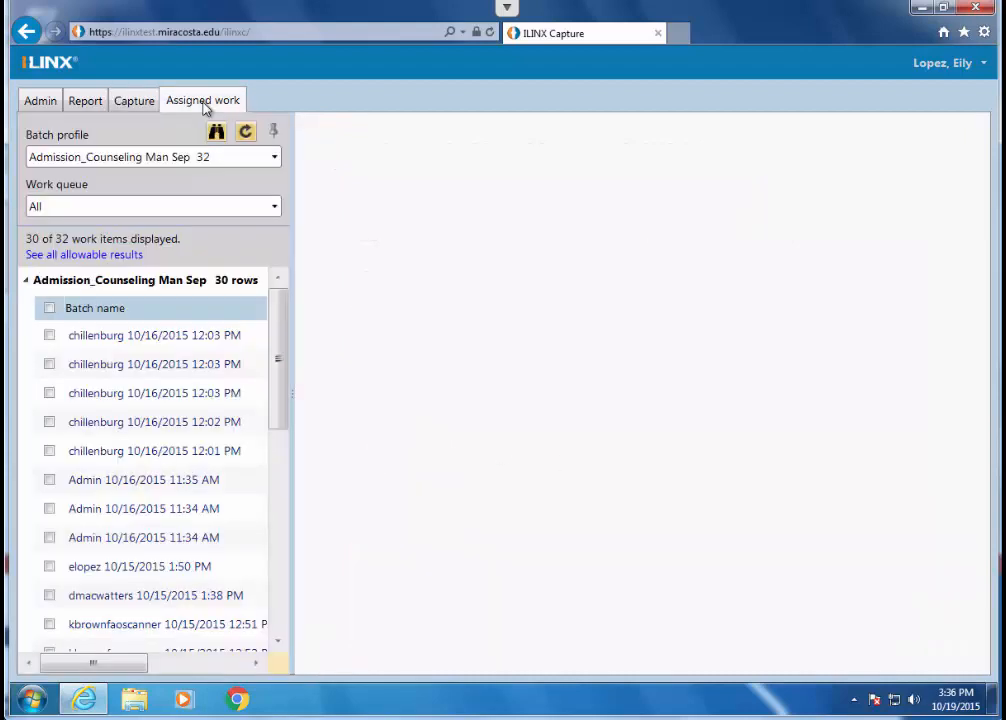
click(247, 134)
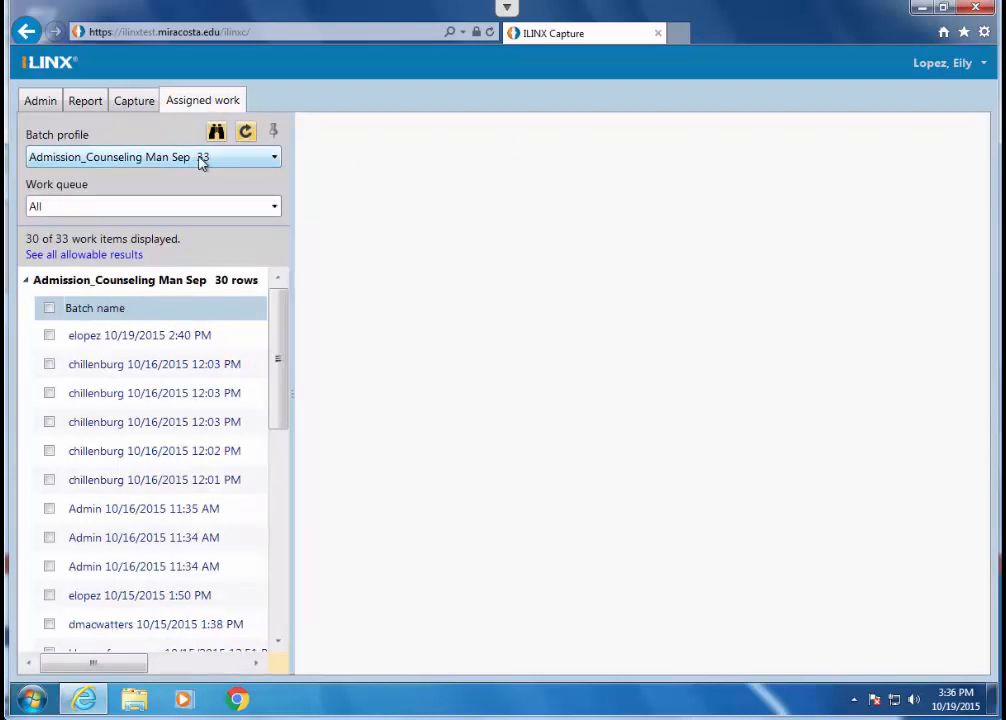
click(219, 160)
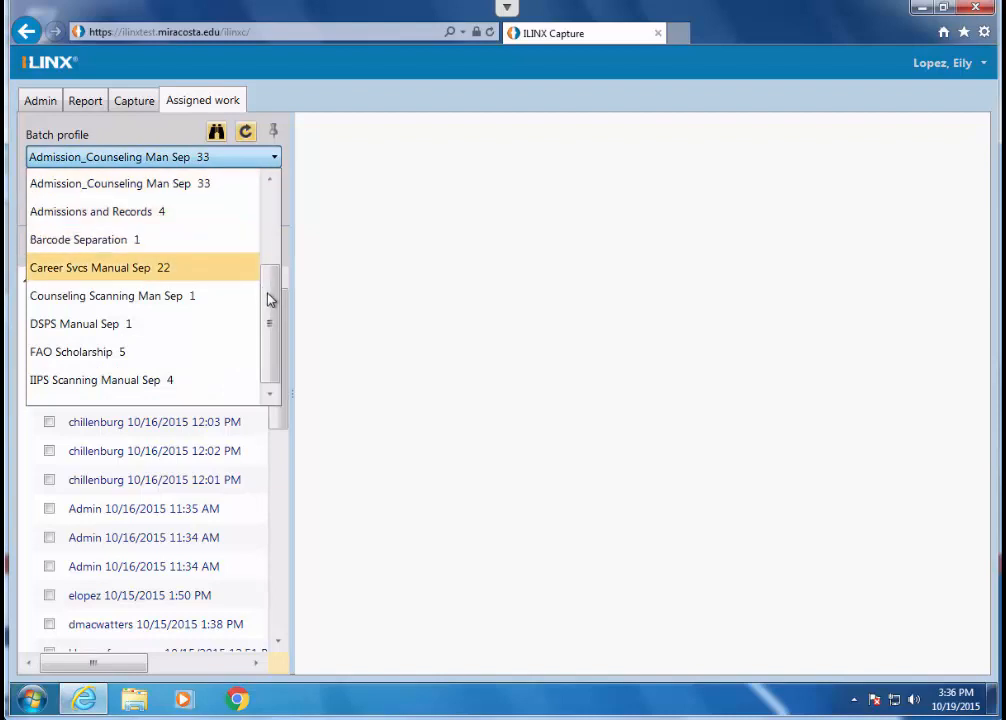
drag(274, 267, 275, 188)
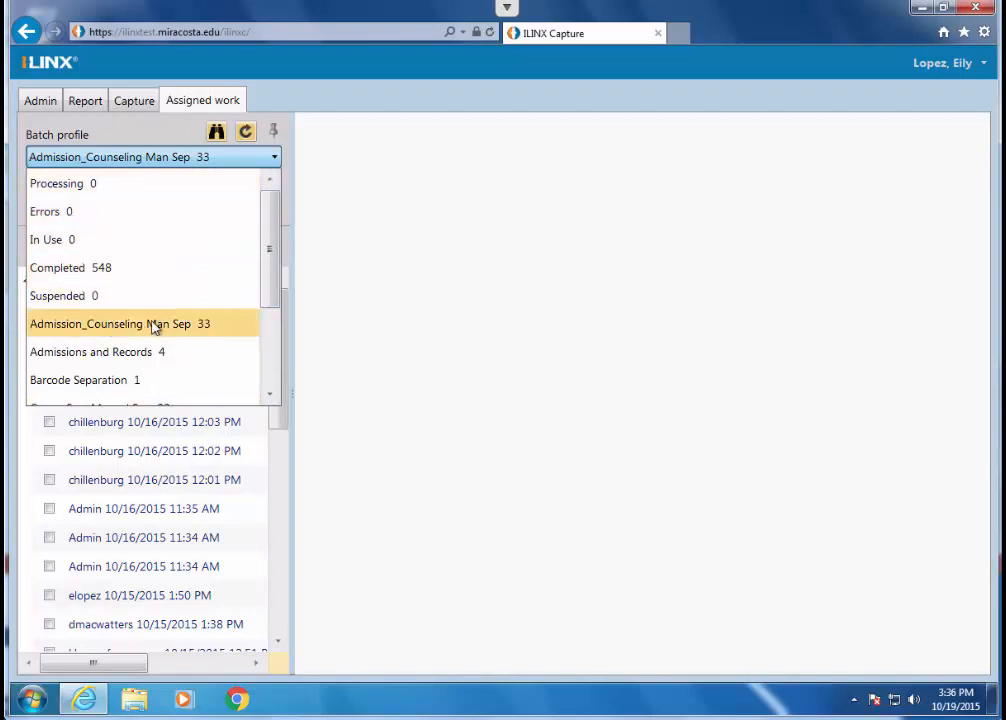
scroll(271, 304, down, 4)
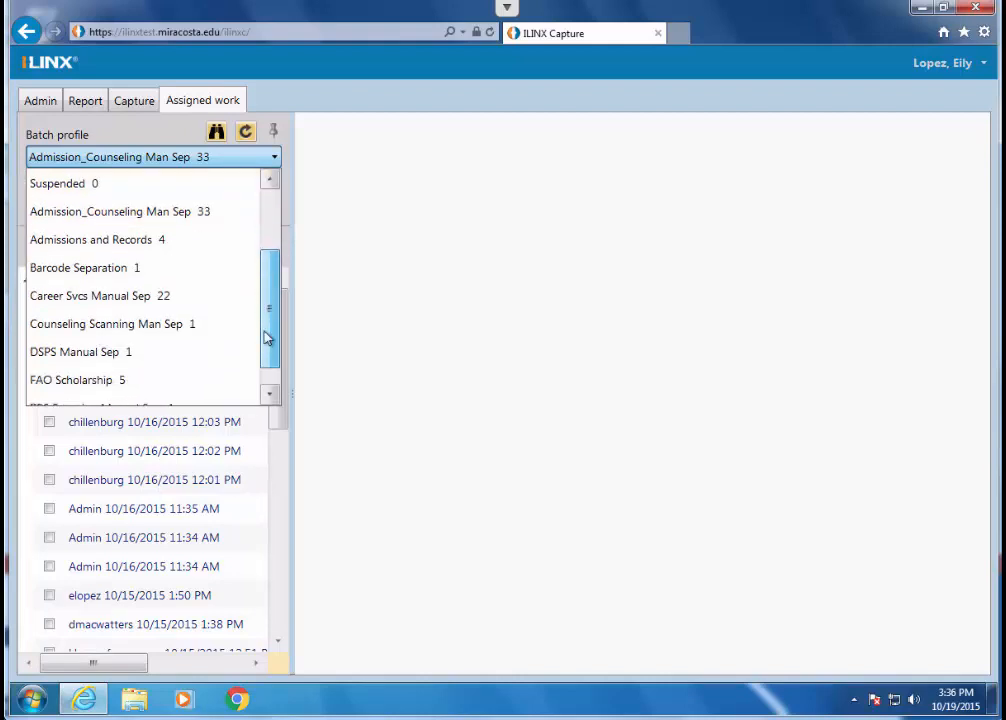
click(180, 211)
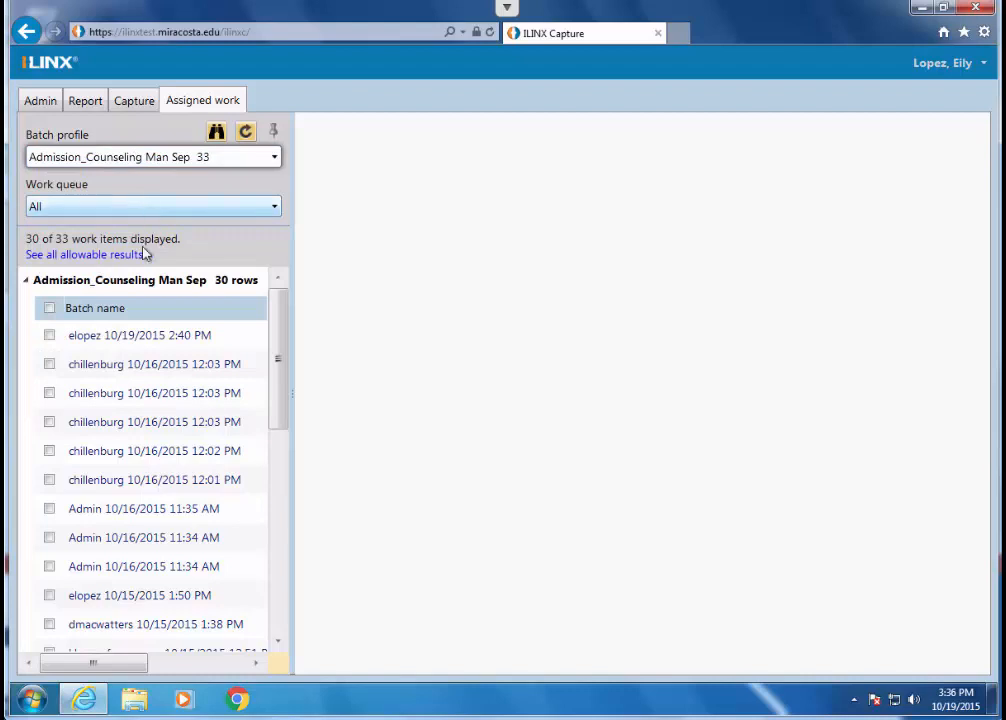
click(152, 346)
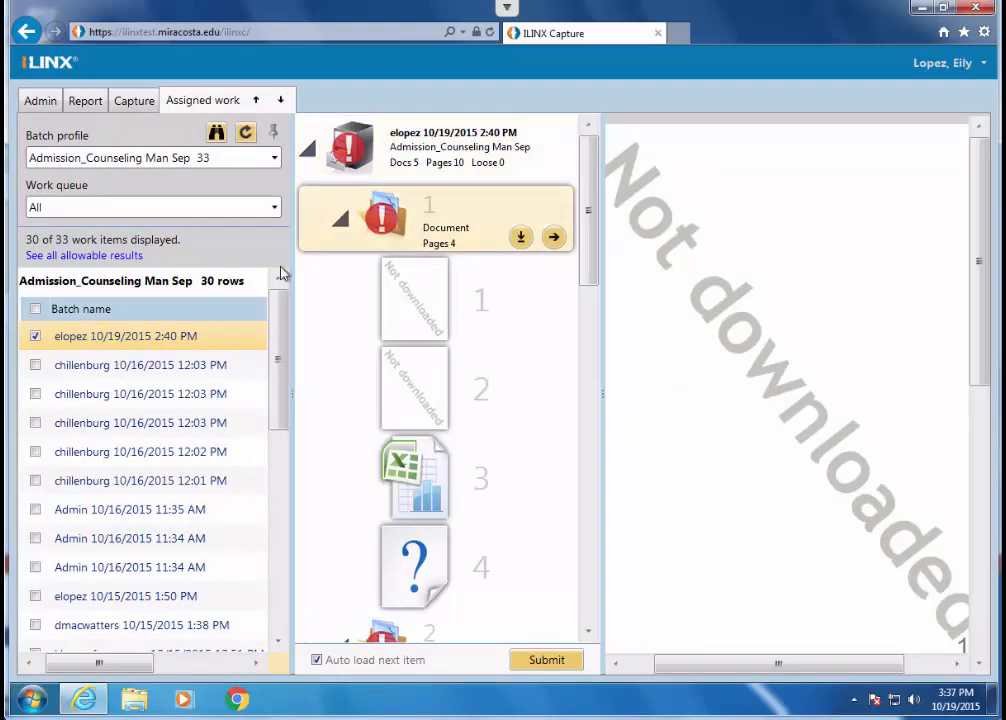
- Check the batch's missing required fields, then download the first document's first page and the rest of that document
mouse_move(348, 150)
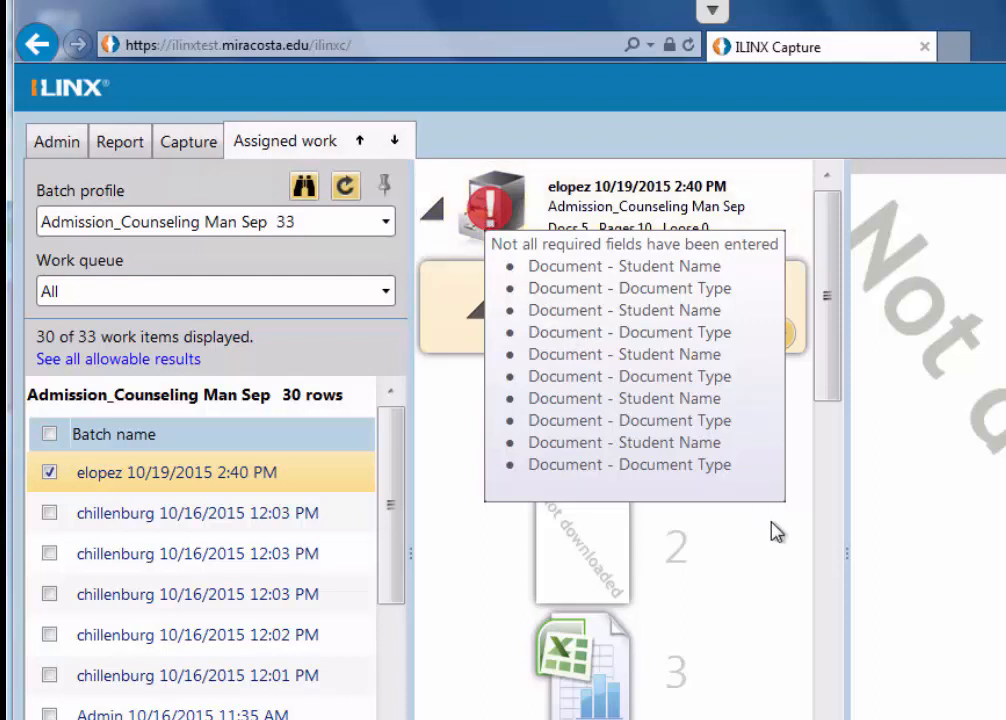
click(604, 442)
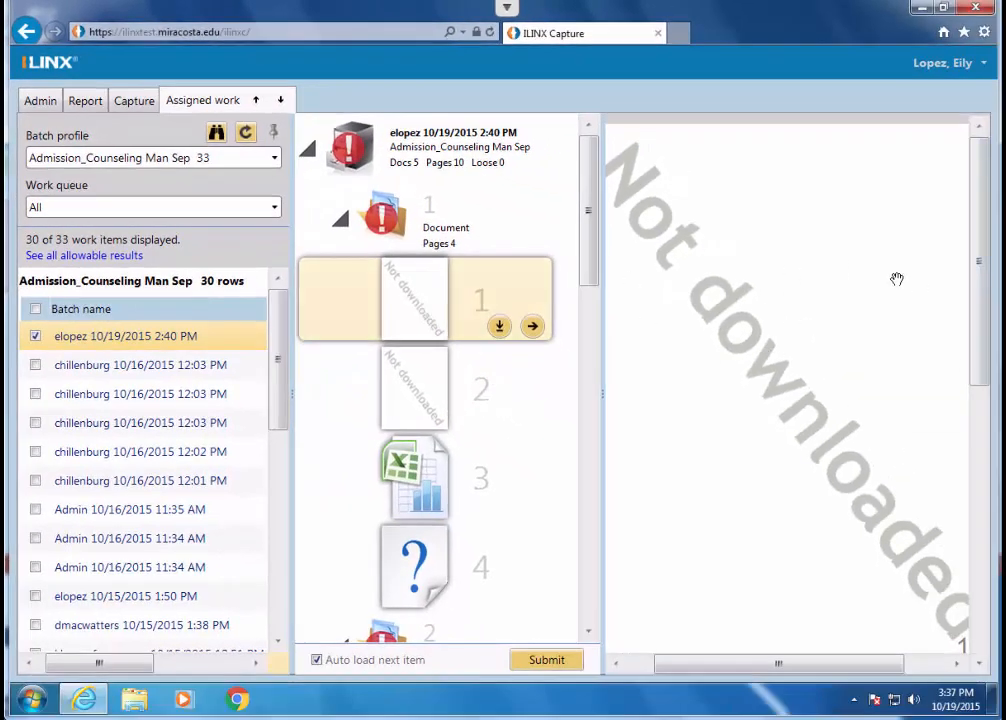
click(500, 328)
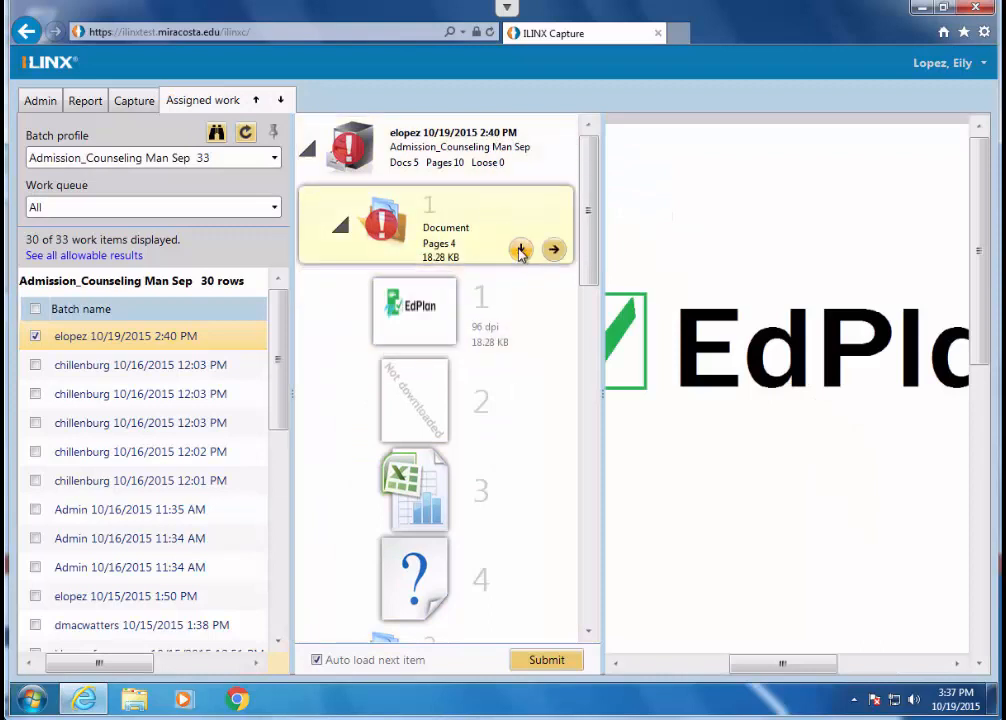
click(521, 250)
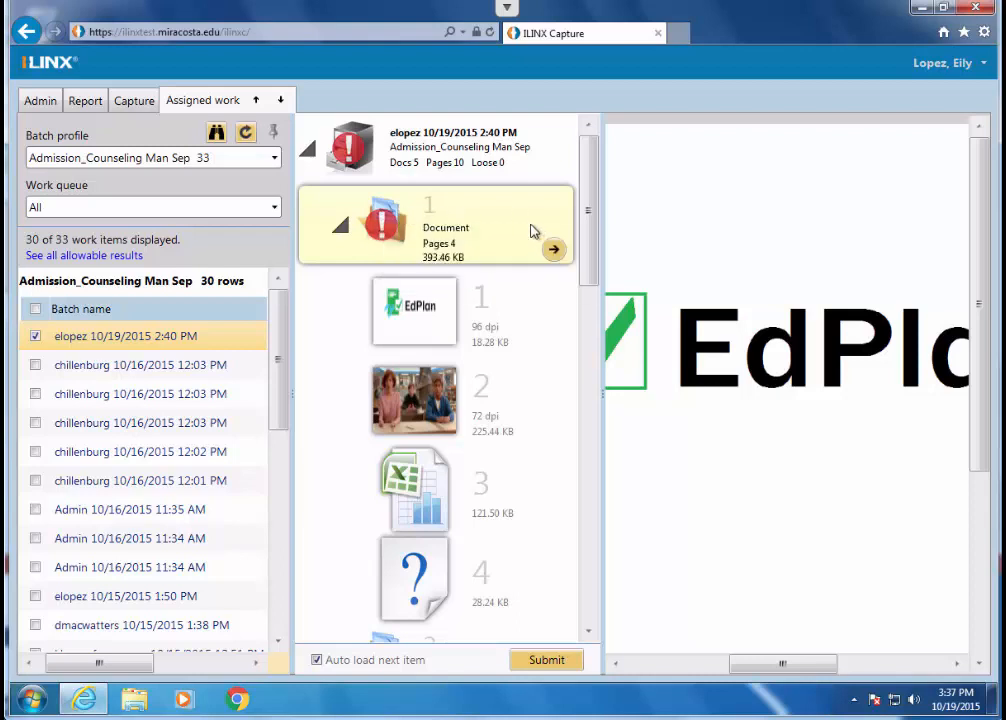
mouse_move(593, 240)
mouse_down()
mouse_move(592, 271)
mouse_move(593, 258)
mouse_up()
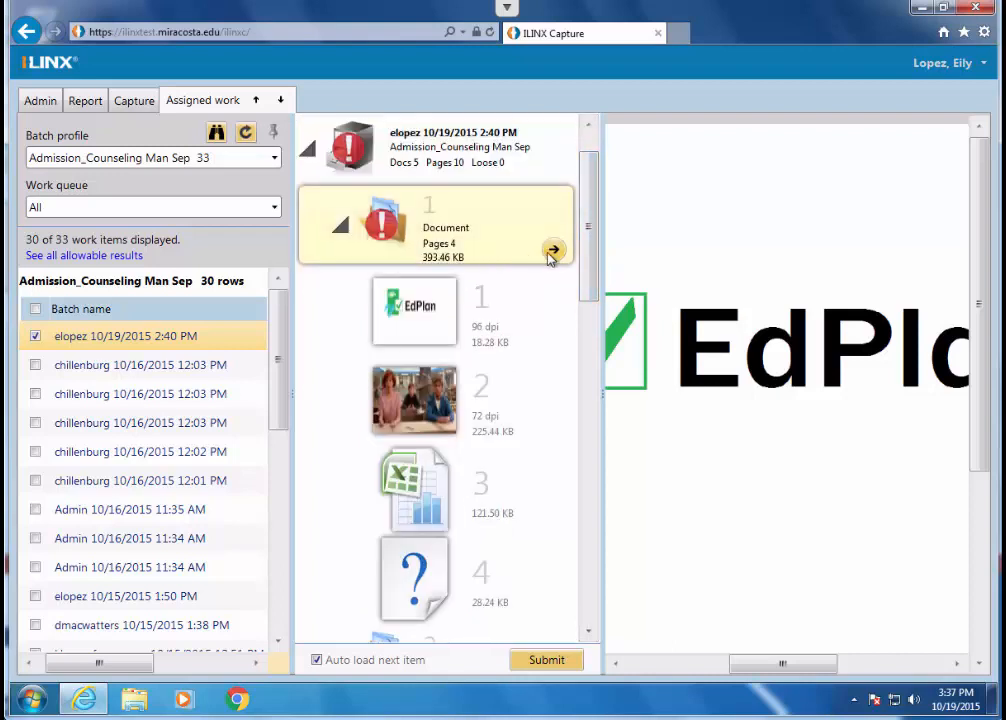
- Open the first document's index fields and enter the student's ID number in SID to fill in the student details
click(555, 252)
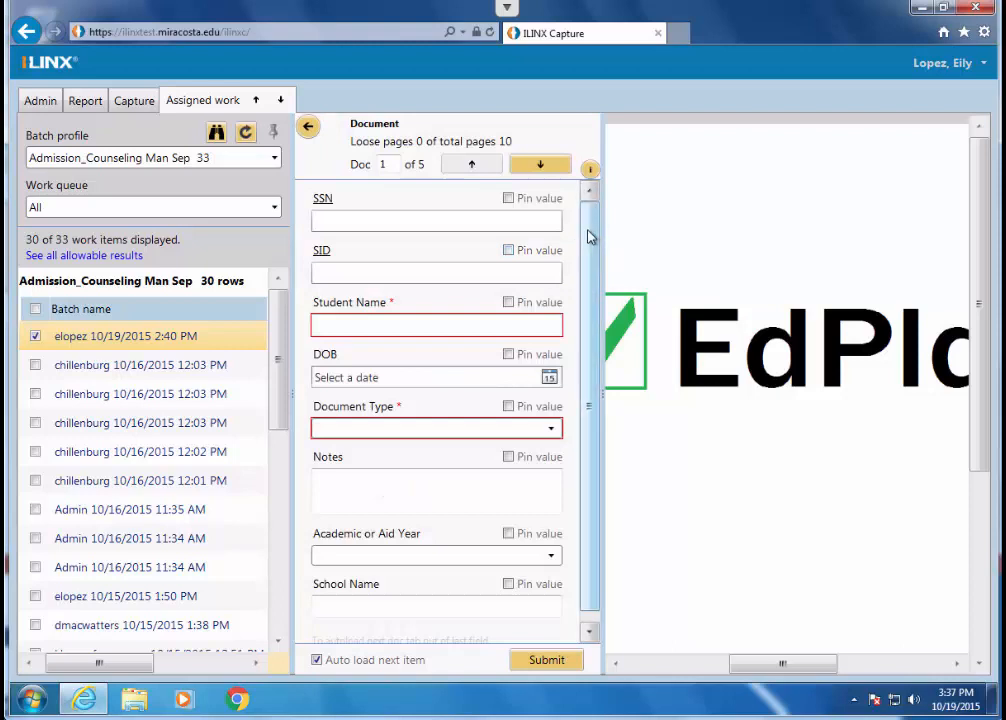
click(381, 273)
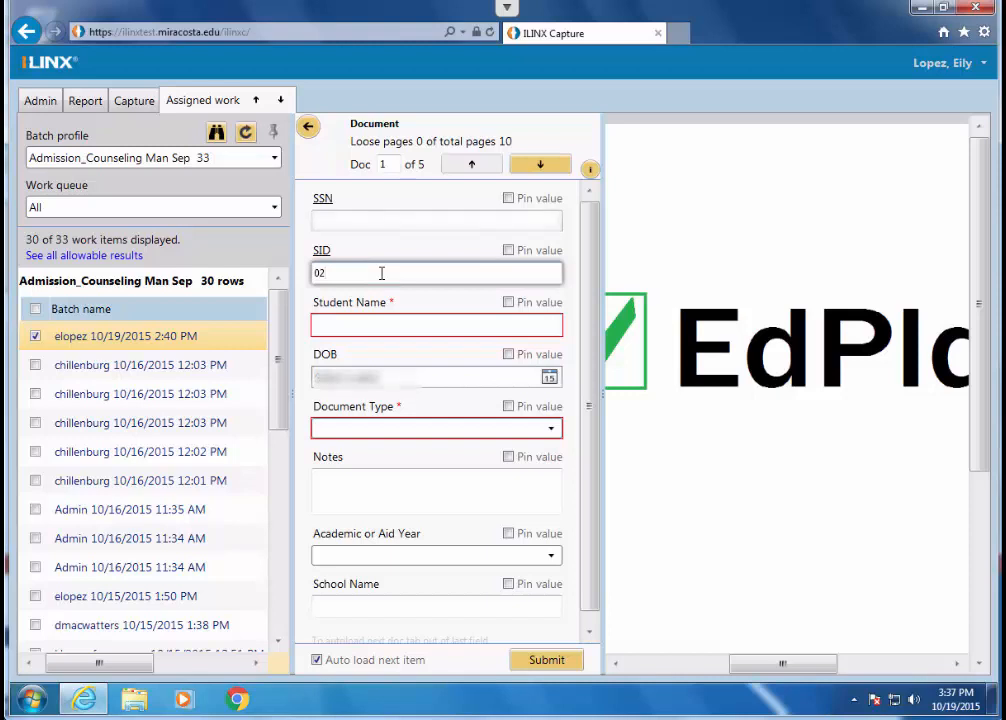
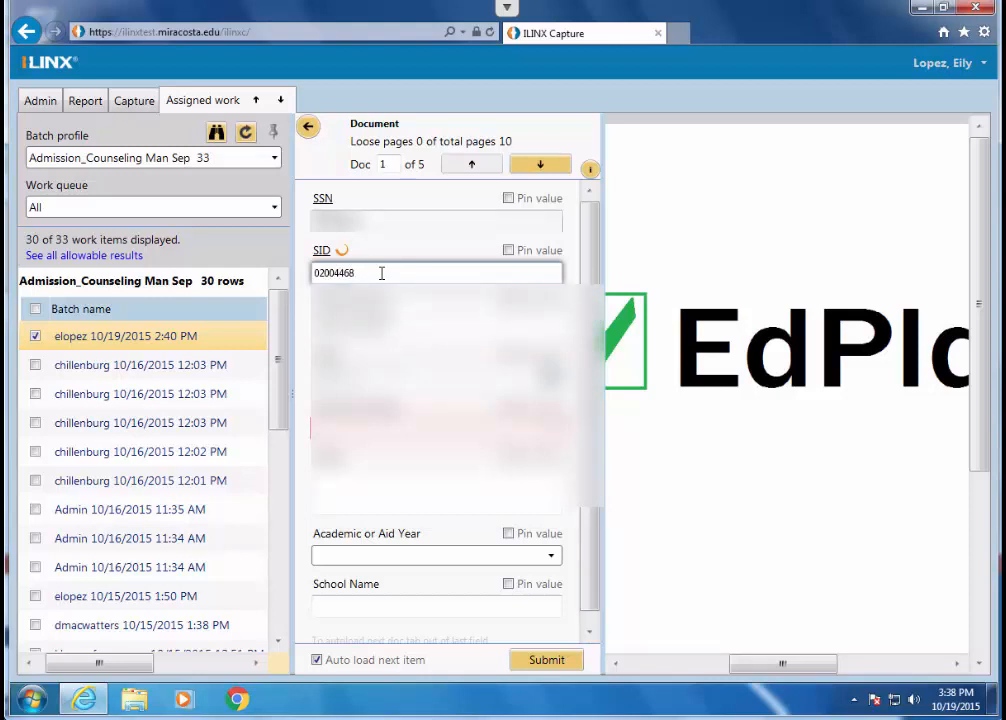
key(Tab)
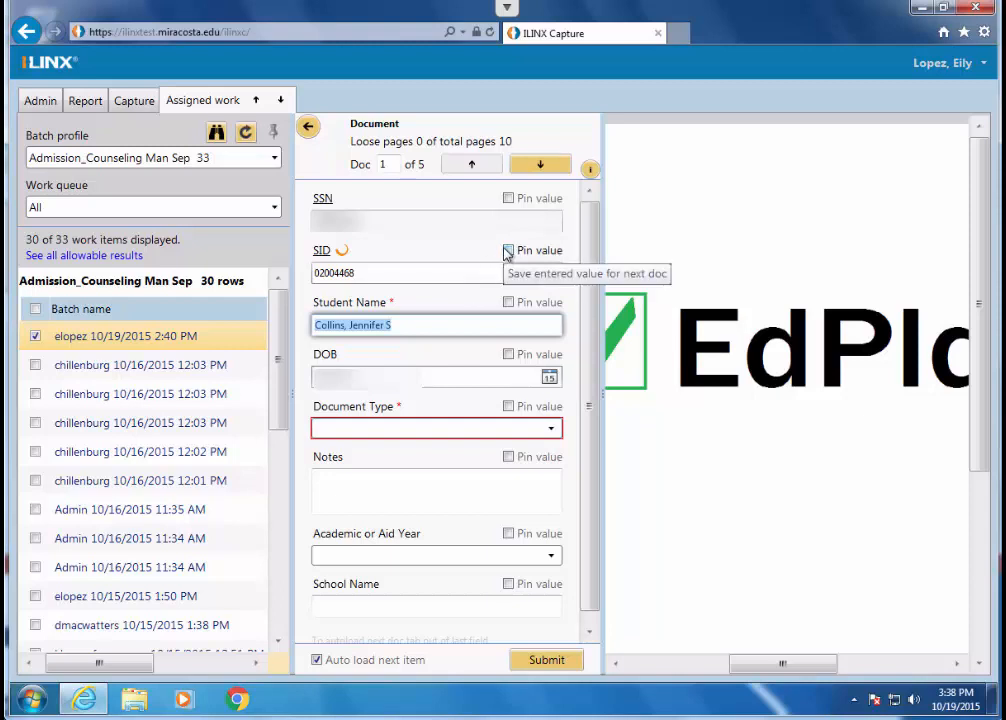
- Set the first document's Document Type to AR COE
click(471, 438)
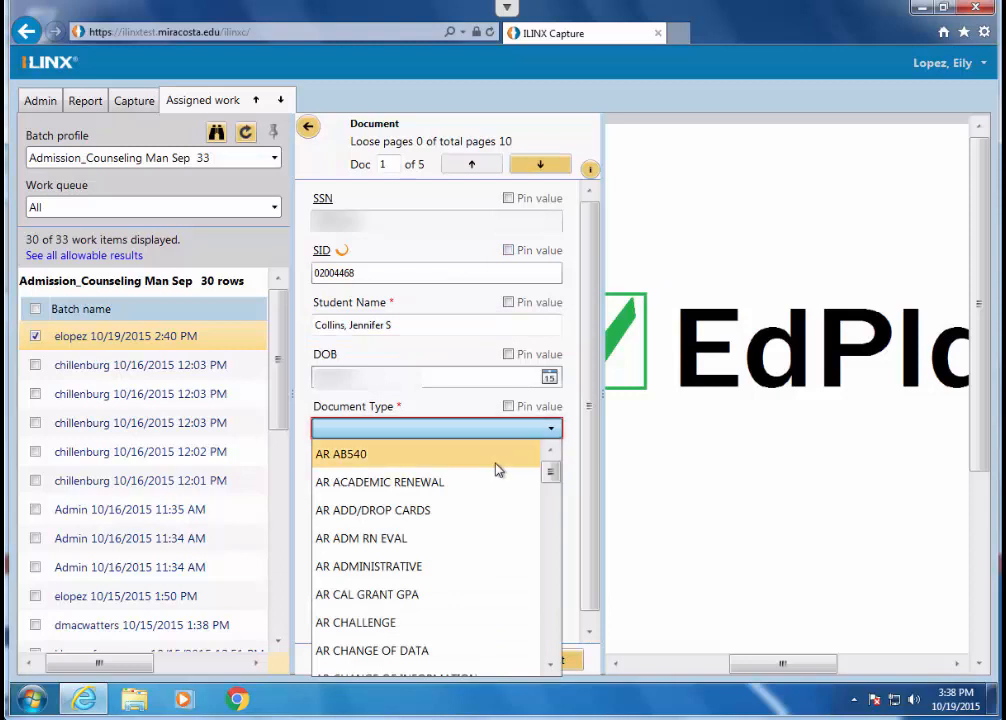
scroll(494, 469, down, 4)
scroll(450, 488, up, 1)
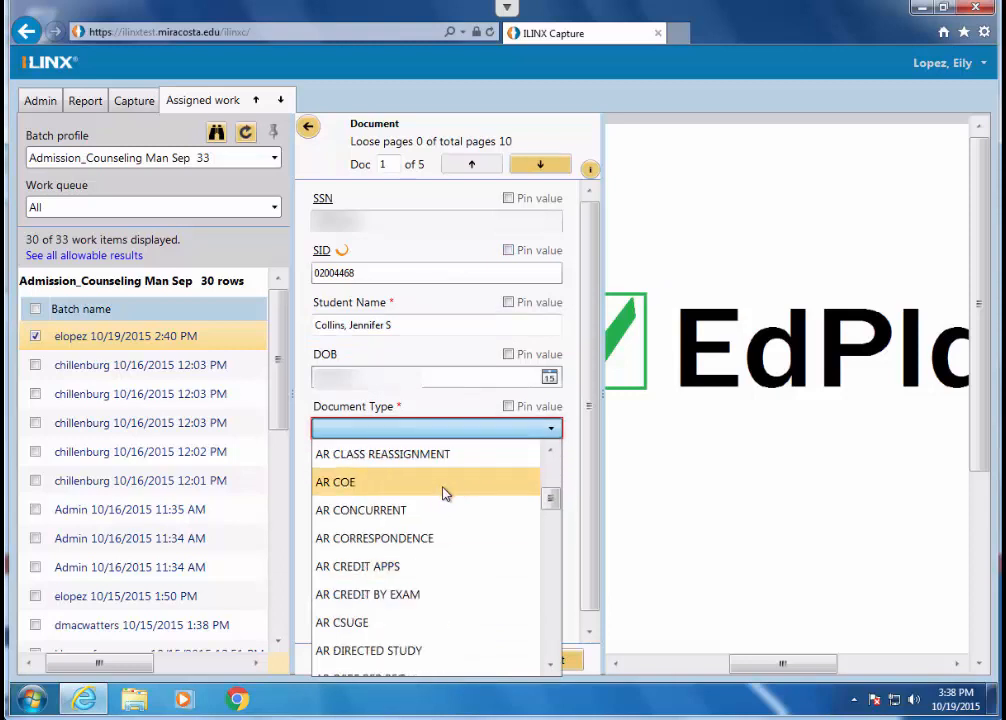
click(411, 482)
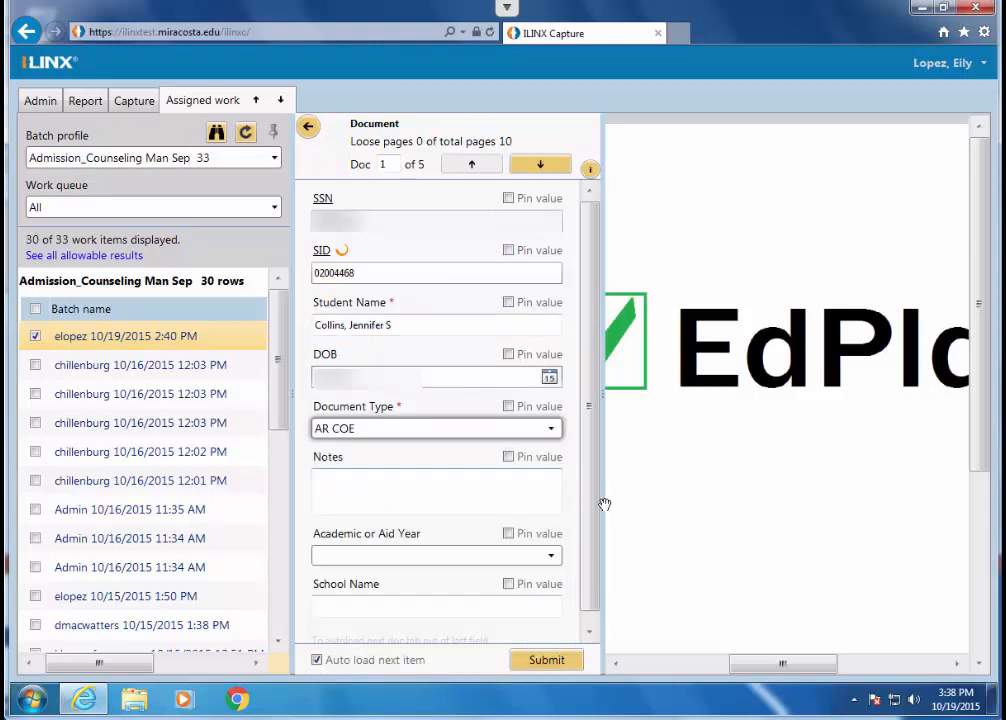
- Pin the values of SSN, SID, Student Name, DOB and Document Type for reuse on the other documents
click(509, 491)
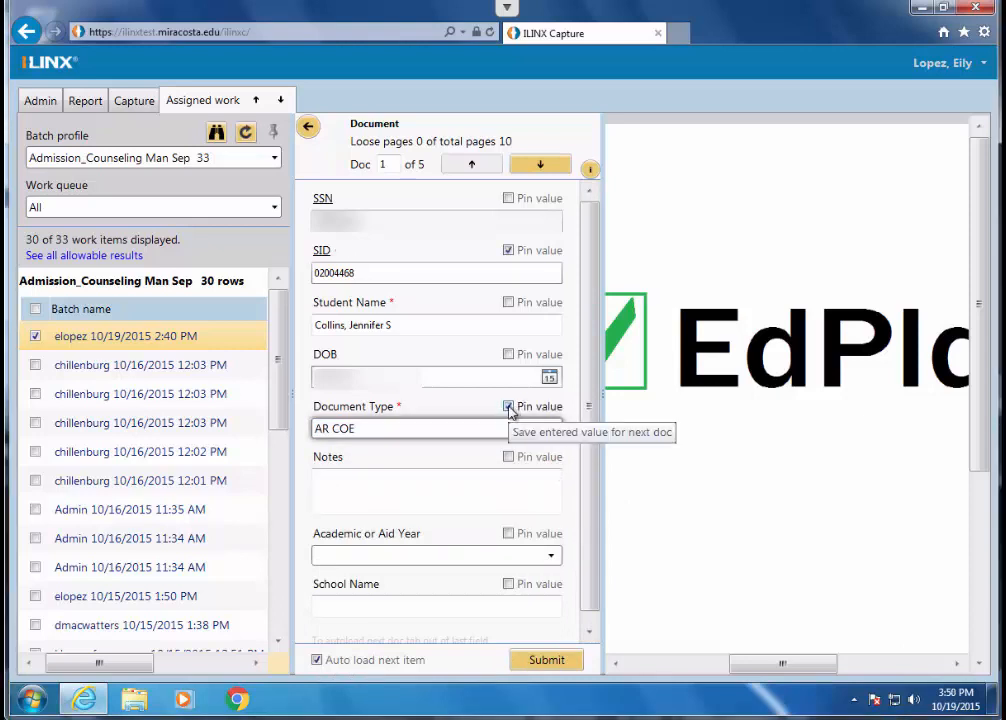
click(508, 199)
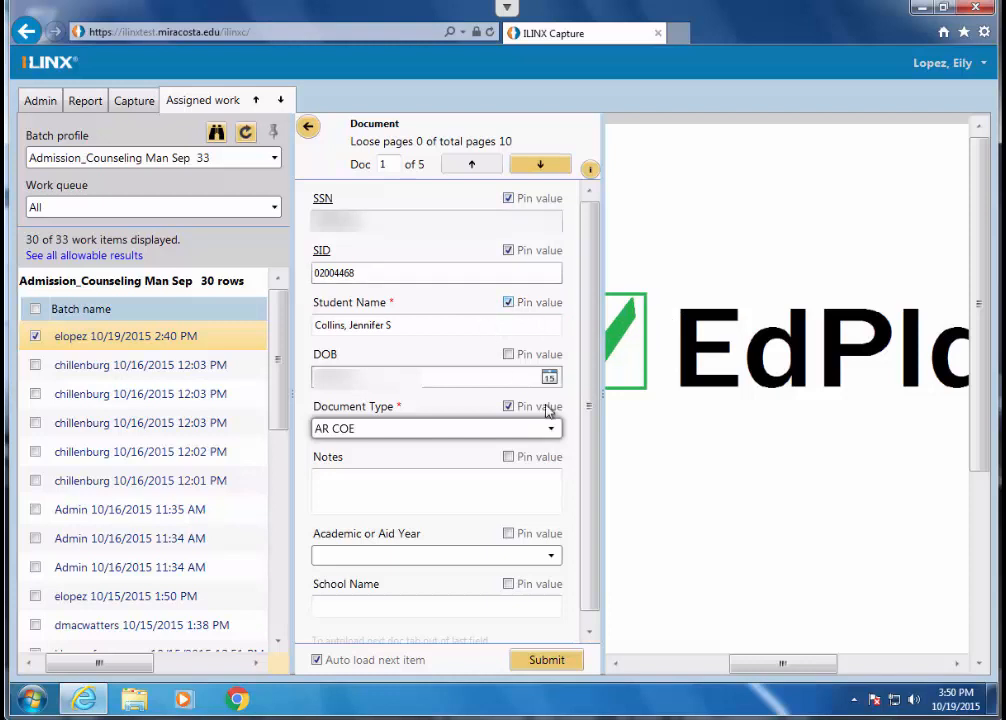
click(509, 355)
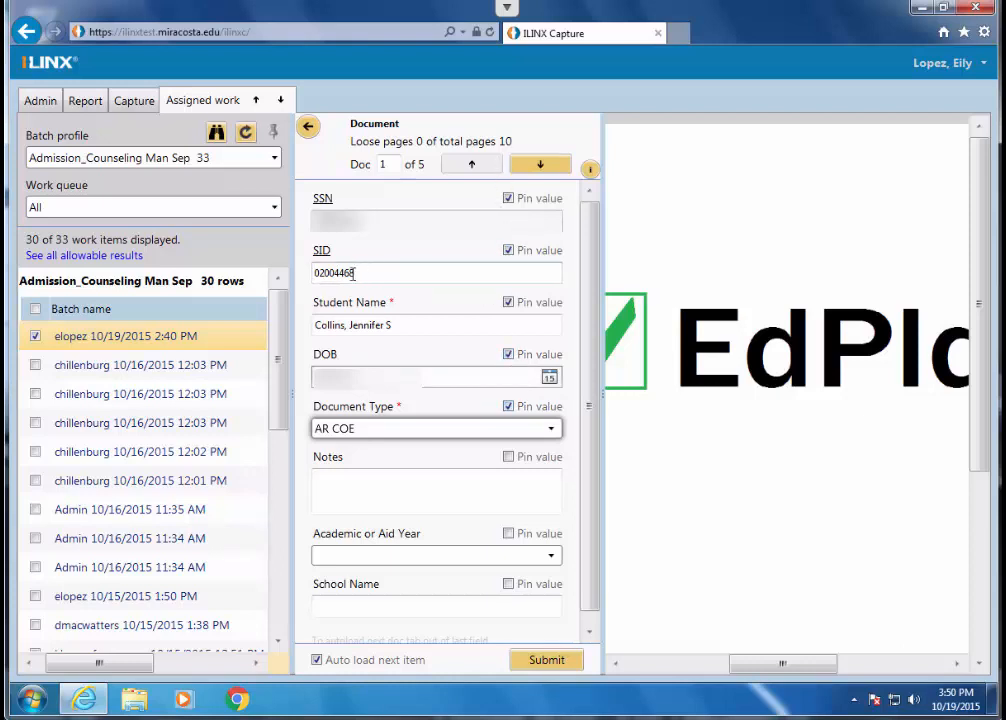
drag(352, 273, 313, 278)
click(377, 273)
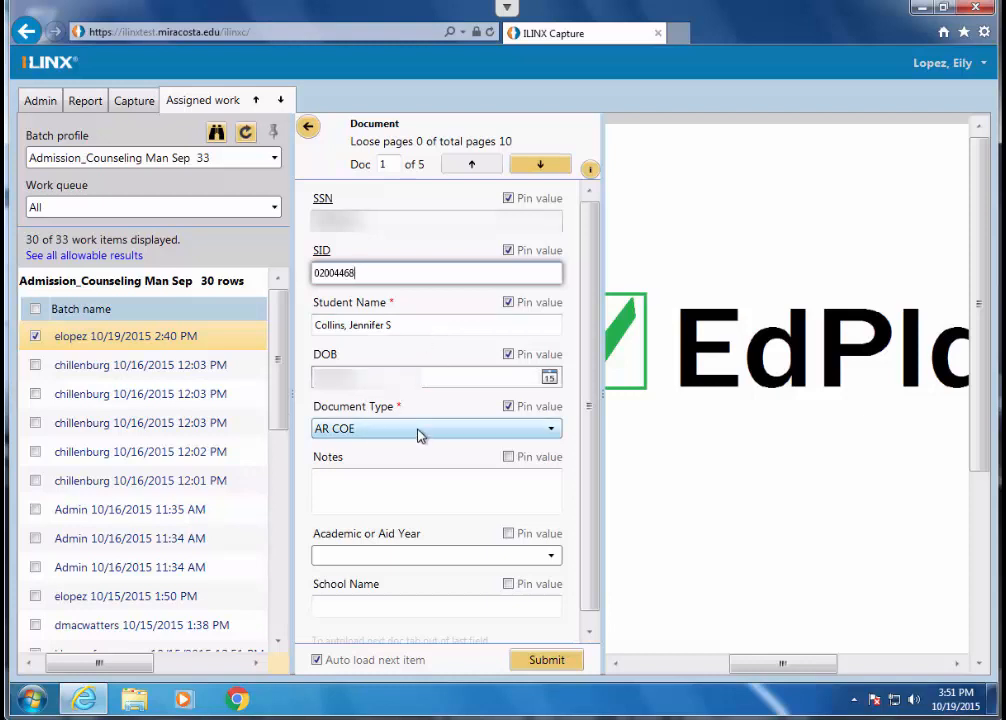
- Apply the pinned index values to documents 2 through 5, return to the batch's page list and review all documents
click(537, 168)
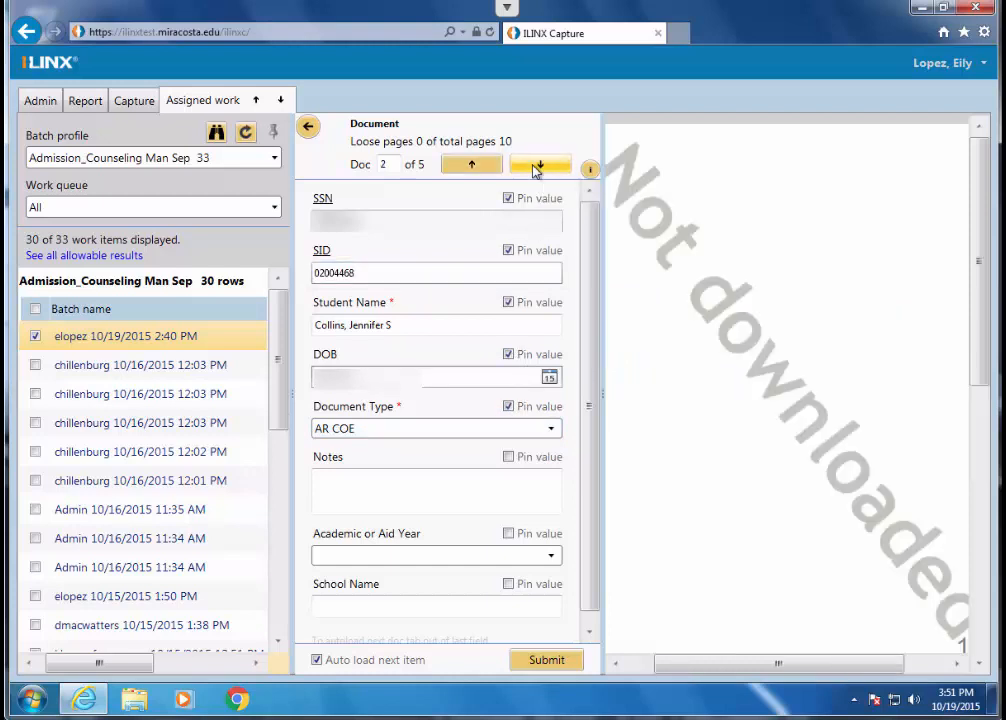
click(536, 171)
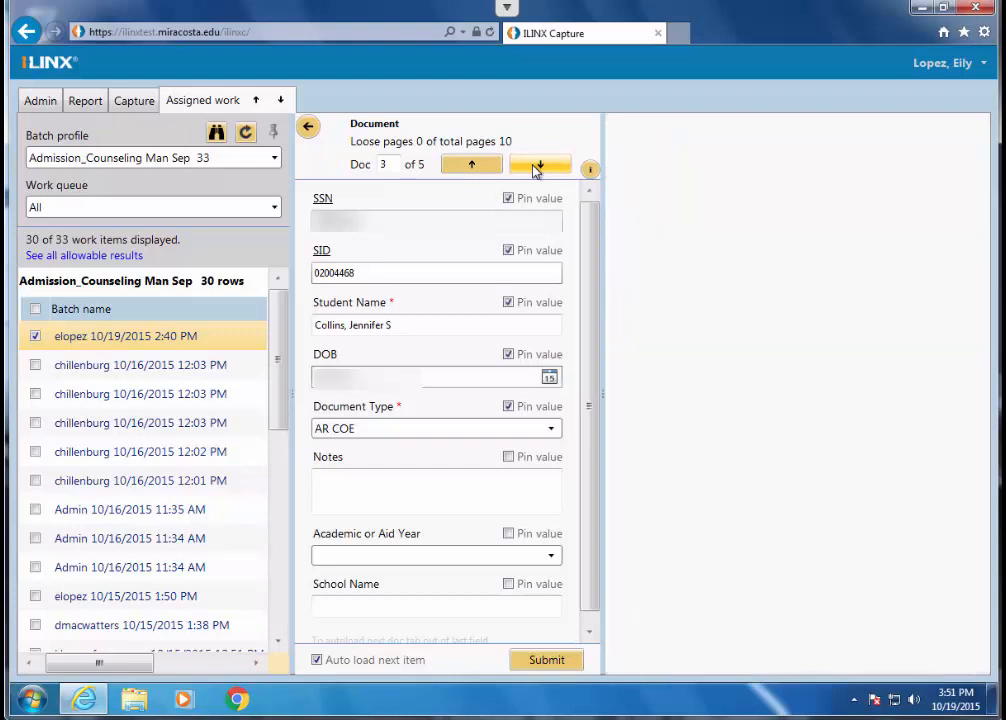
click(536, 171)
click(536, 168)
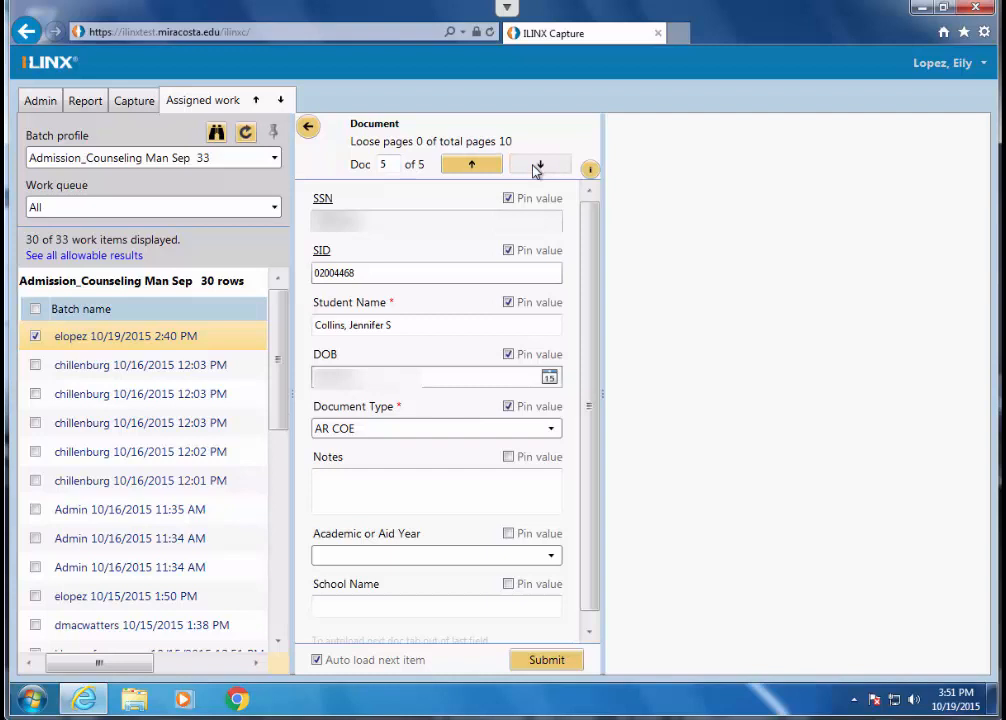
click(309, 129)
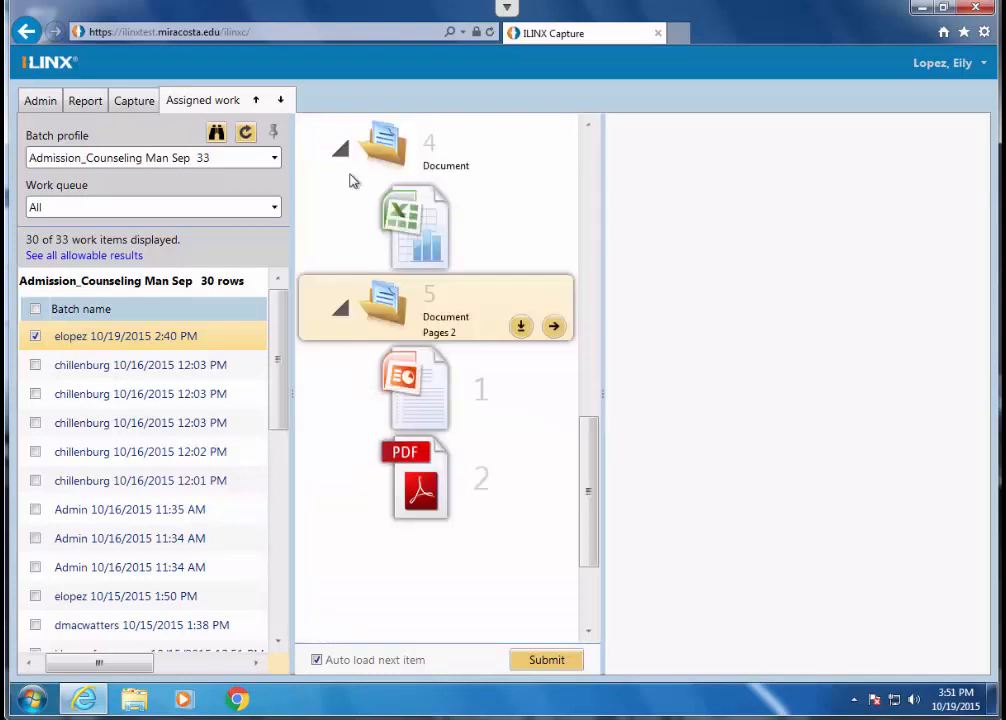
scroll(495, 352, up, 3)
scroll(548, 397, up, 3)
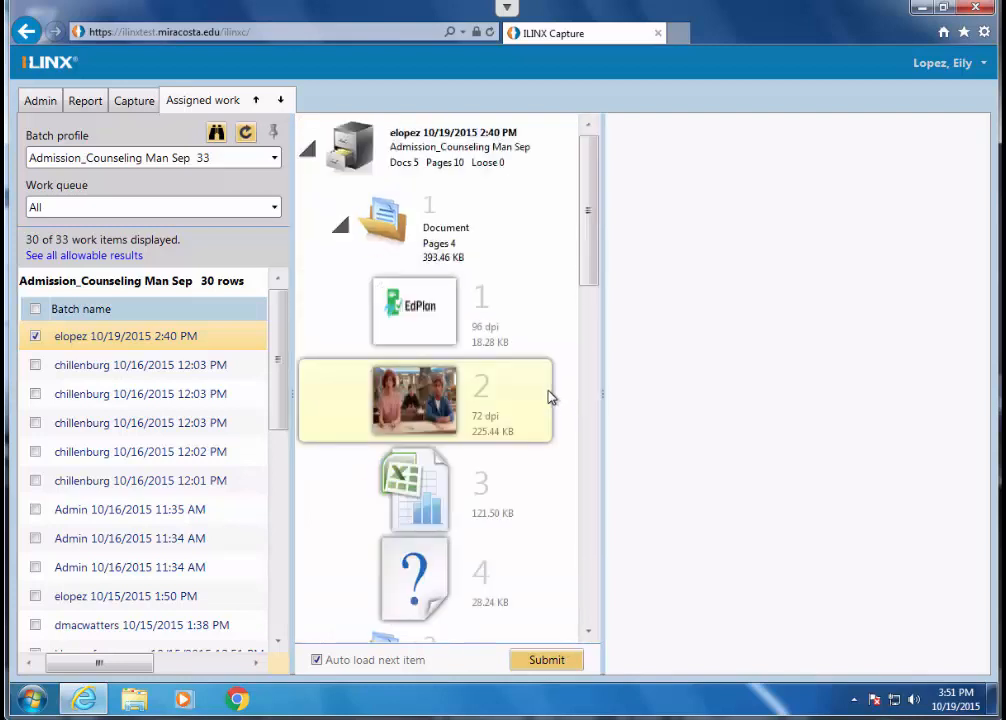
scroll(549, 420, down, 10)
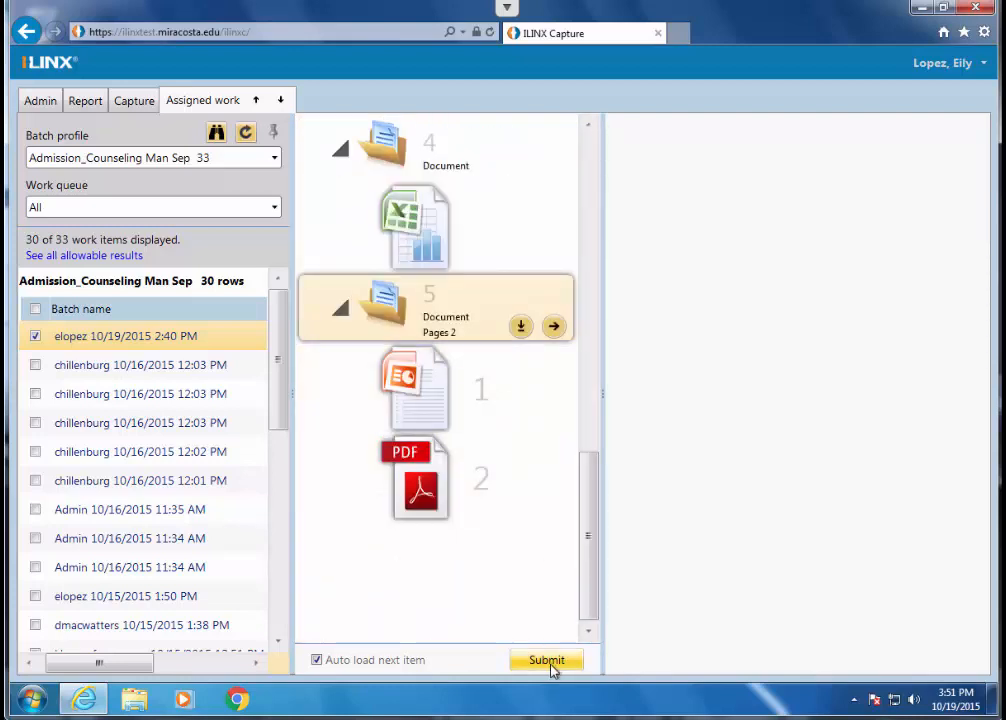
- Turn off automatic loading of the next item and submit the indexed batch
click(317, 661)
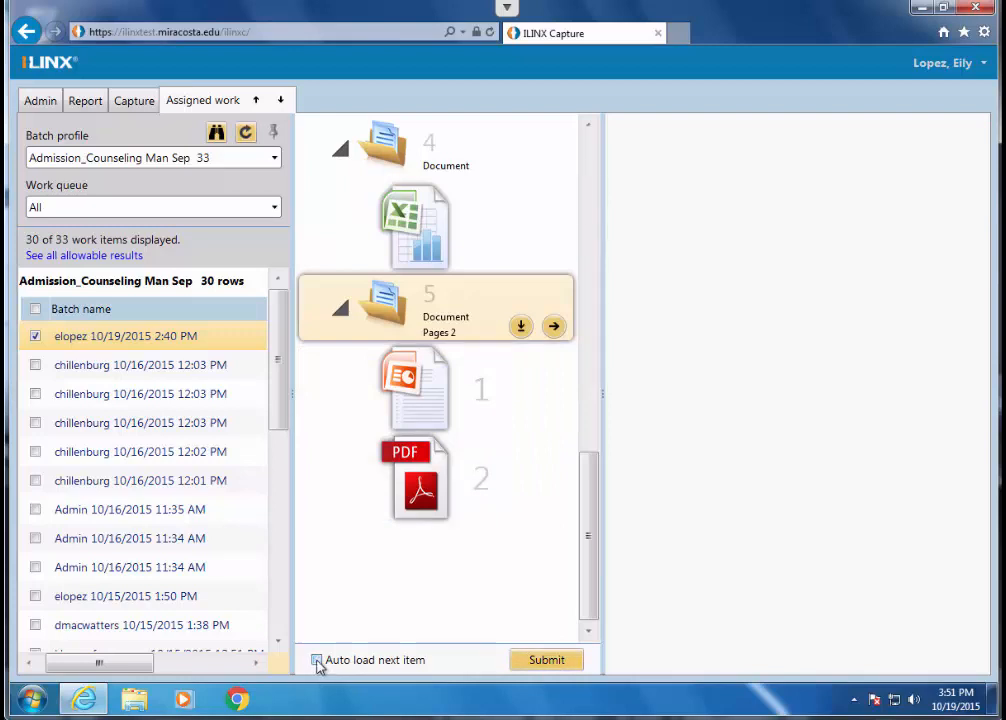
click(317, 661)
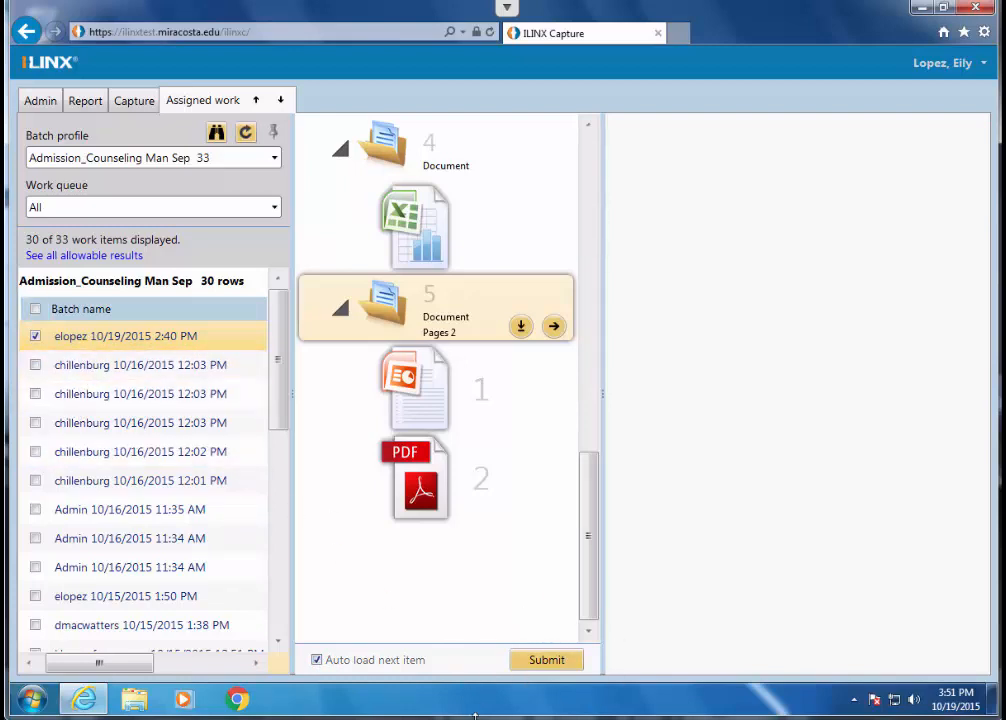
click(316, 661)
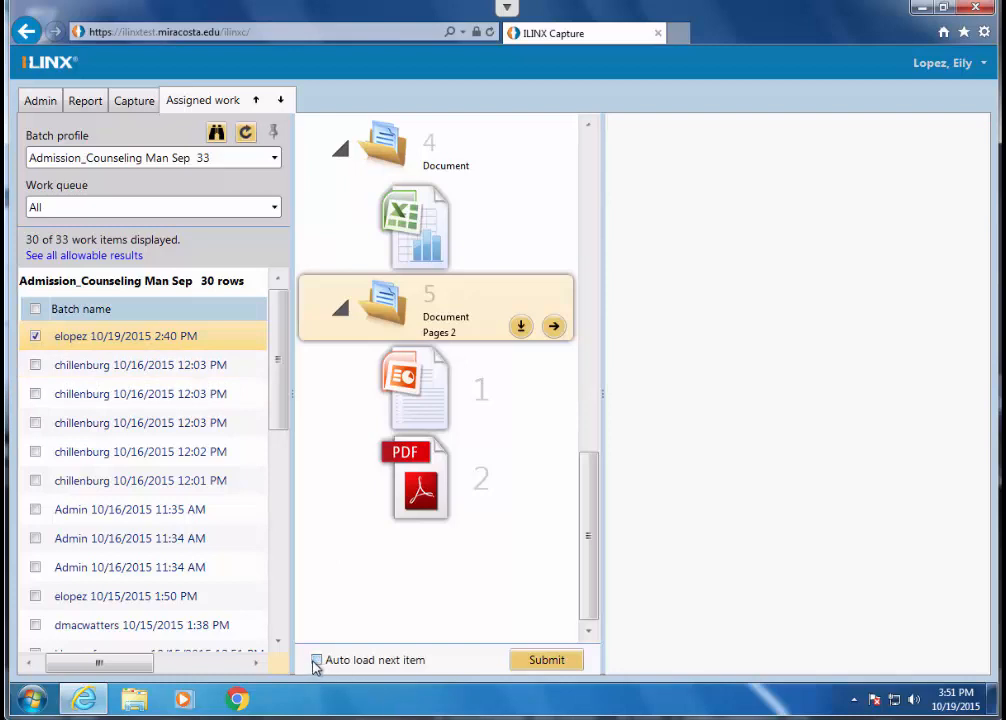
click(542, 661)
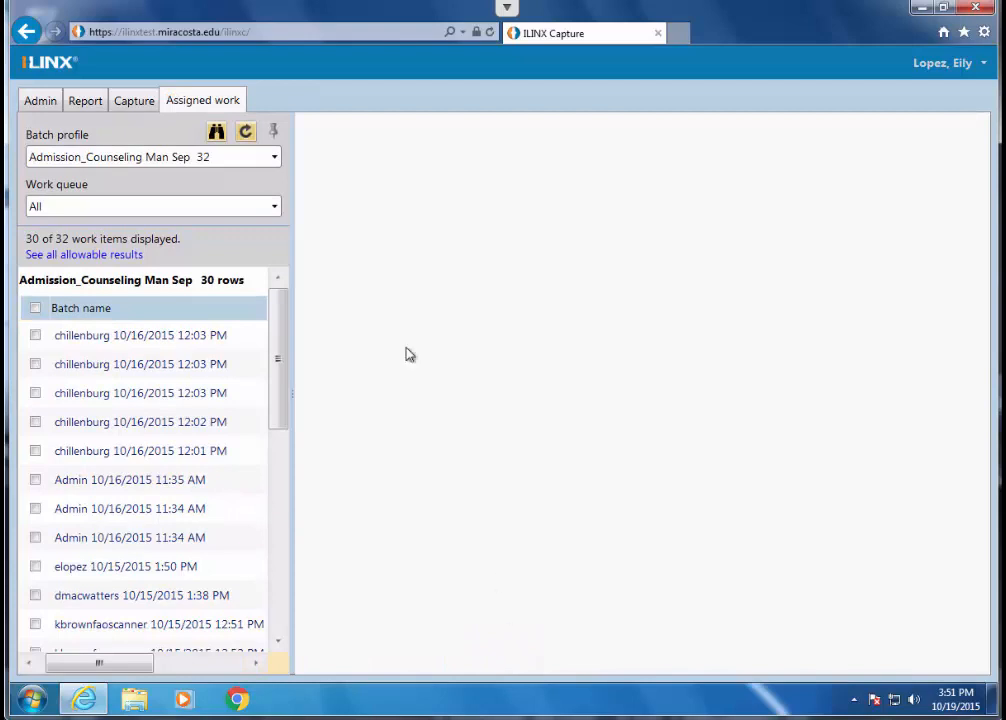
- Show the Completed batches to look for the submitted batch
click(228, 157)
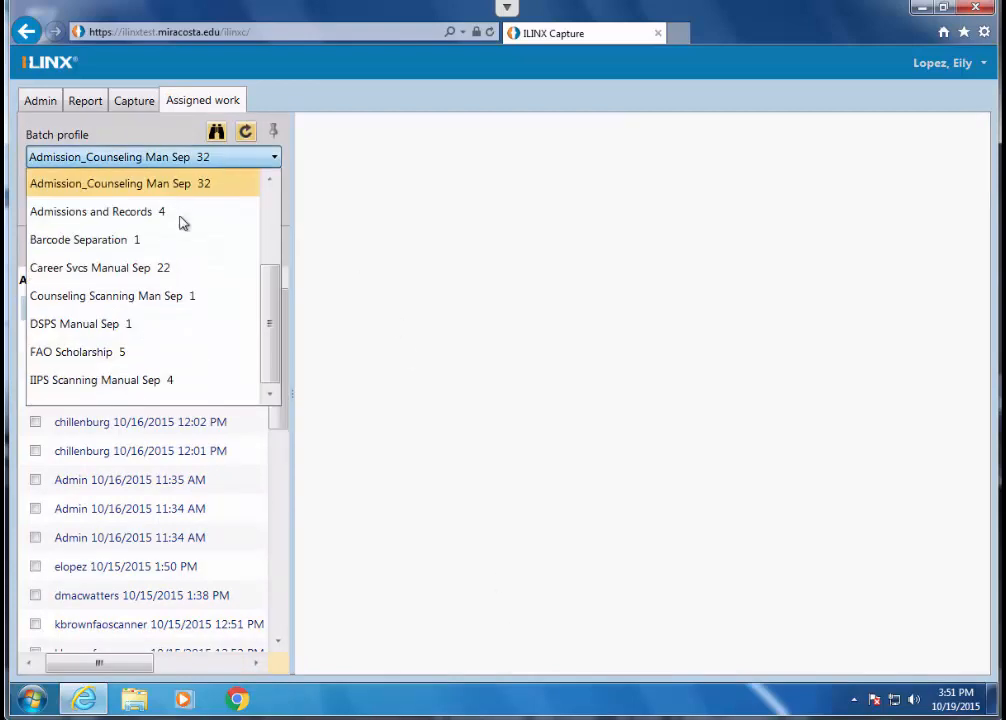
scroll(222, 271, up, 2)
click(123, 274)
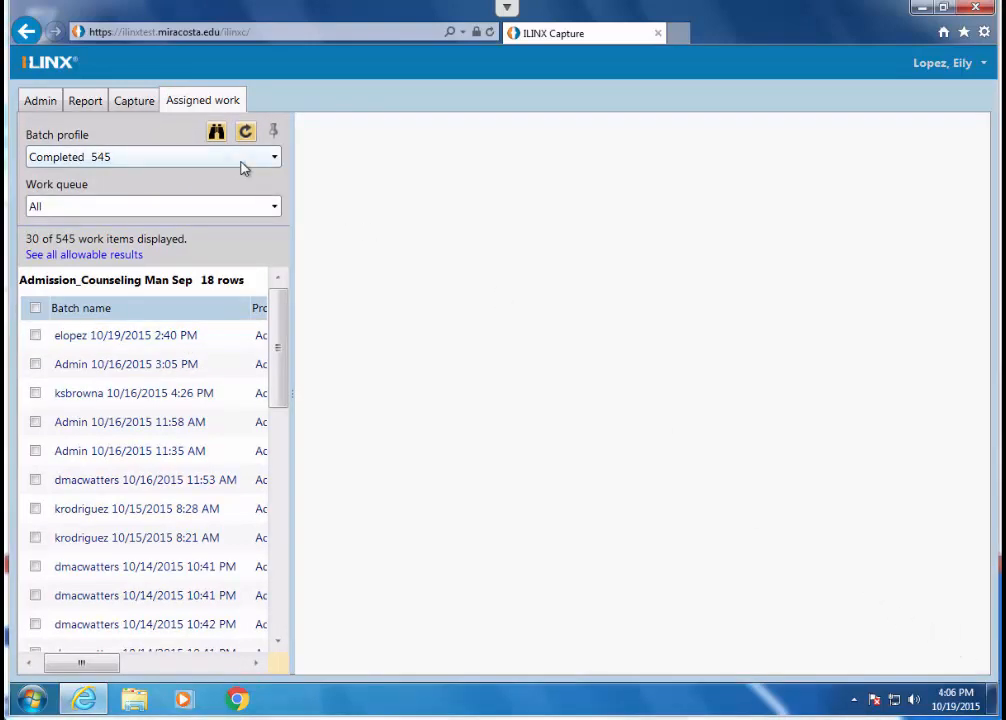
- List the Admission_Counseling Man Sep batches again and display the actions available for the first batch
click(241, 162)
click(146, 241)
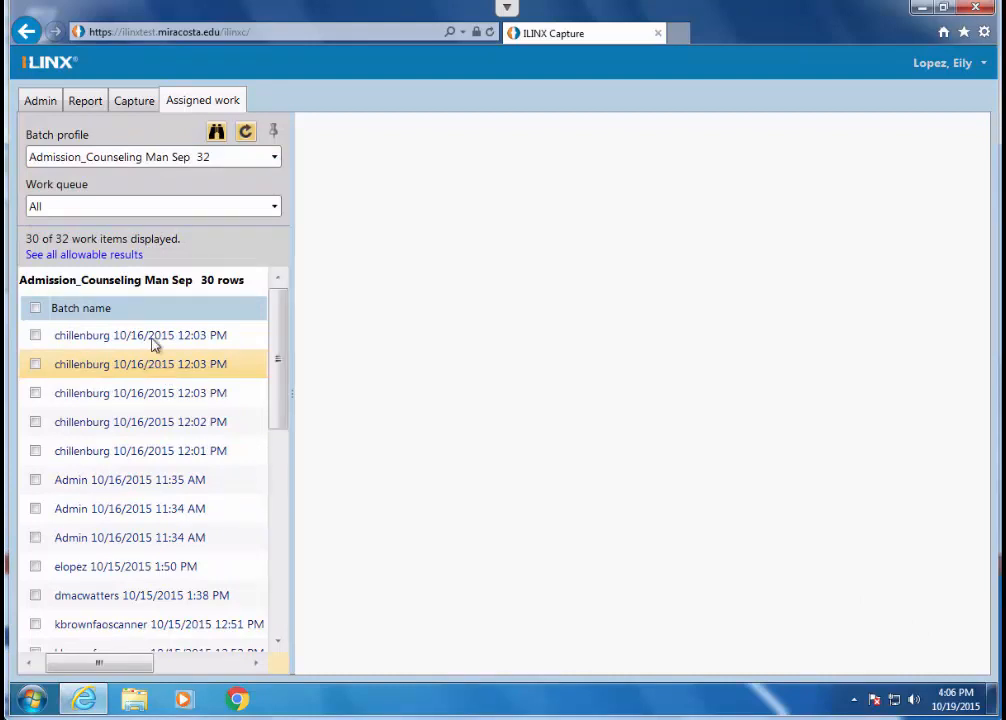
right_click(143, 341)
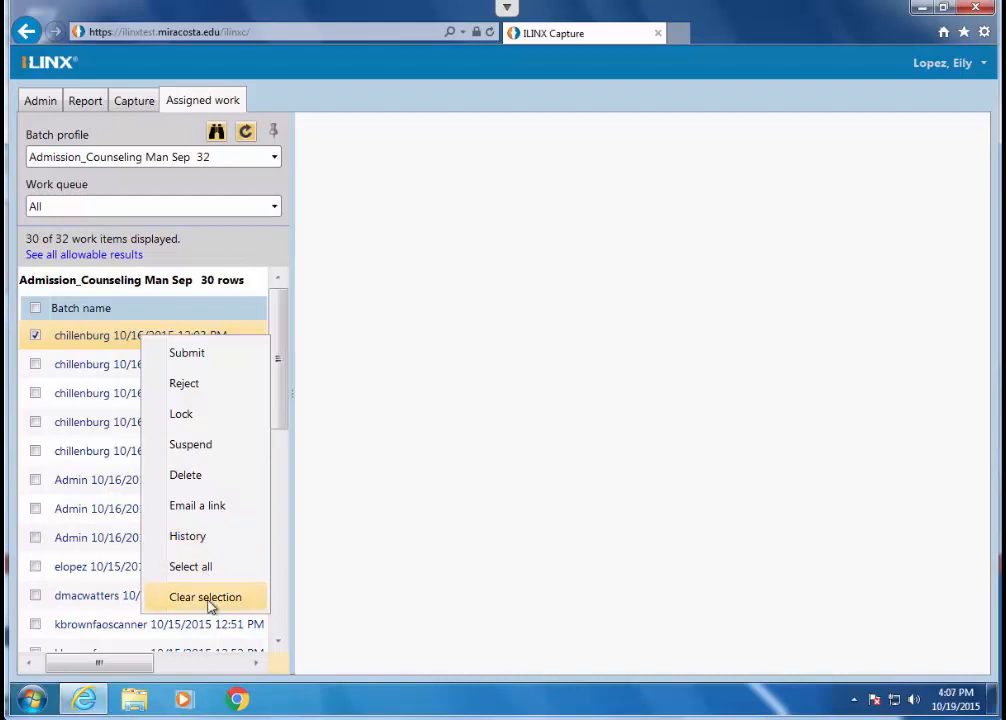
- View the history of the first batch in the list and close it again
click(209, 543)
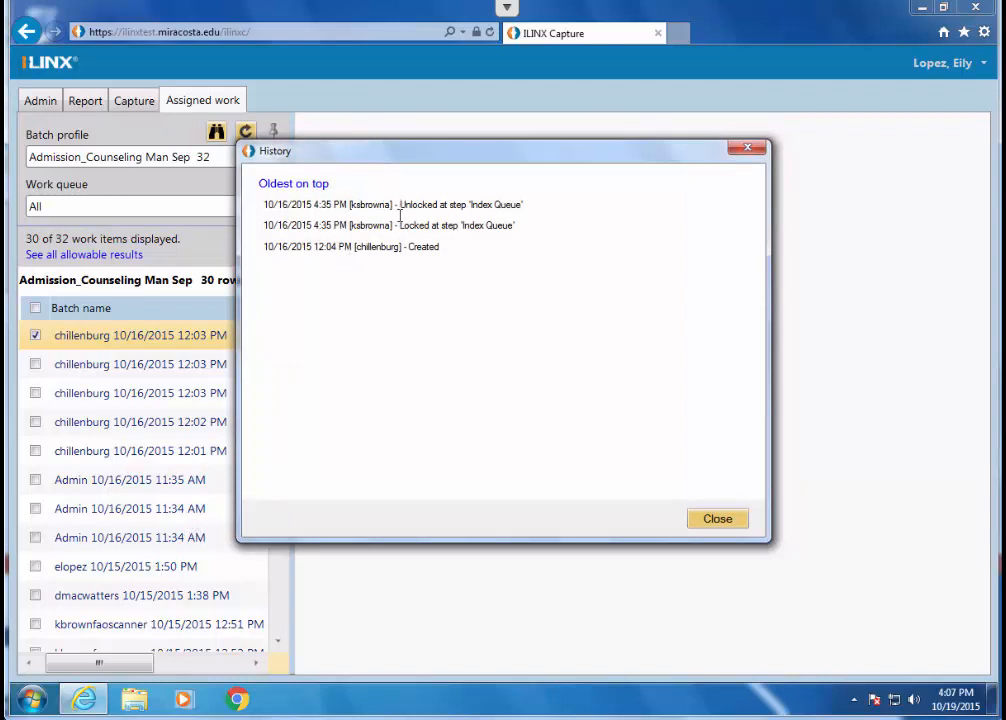
click(725, 522)
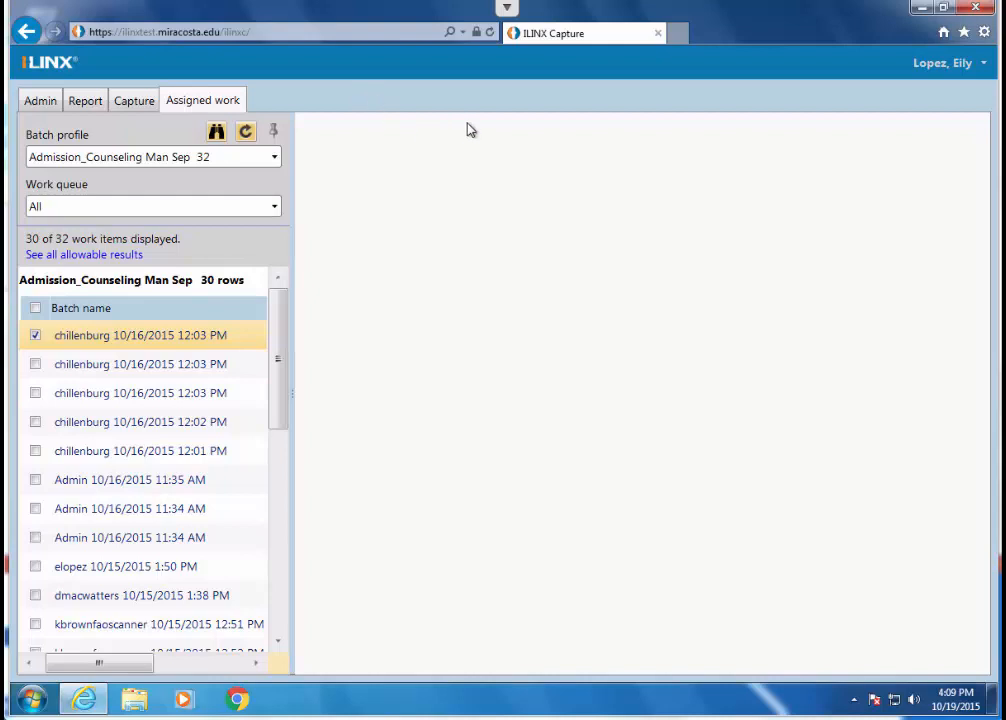
click(678, 34)
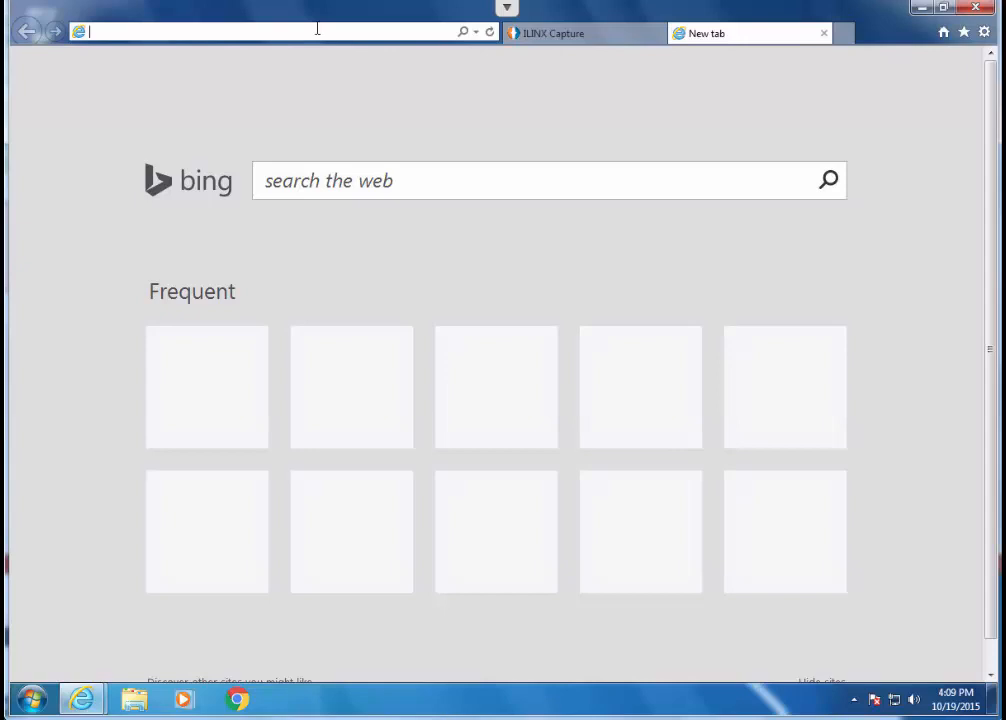
text(https)
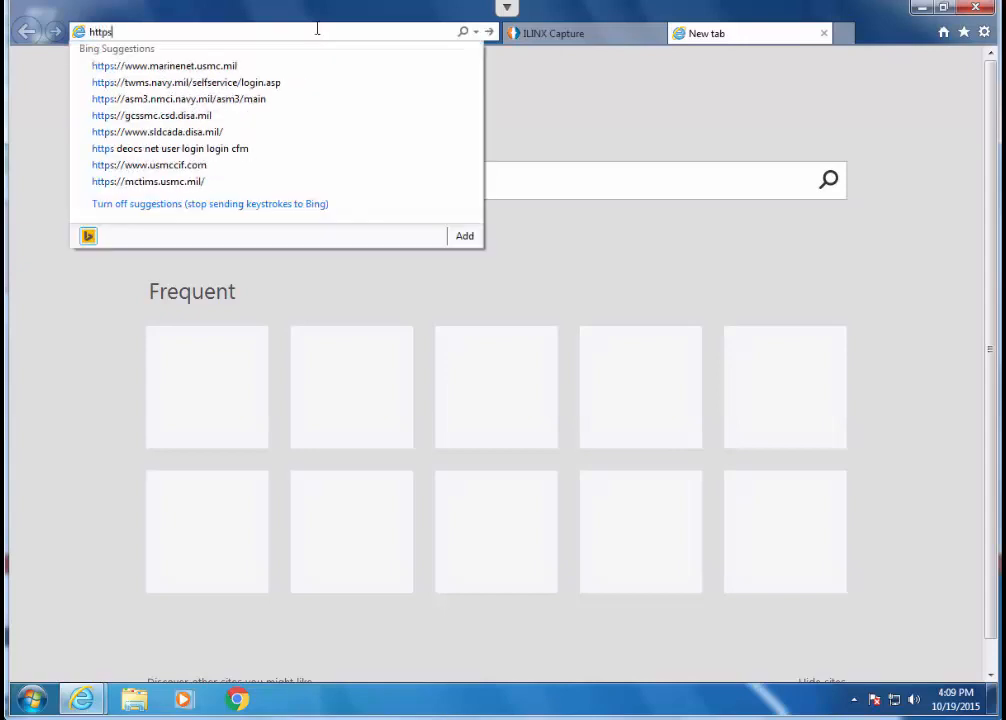
text(://)
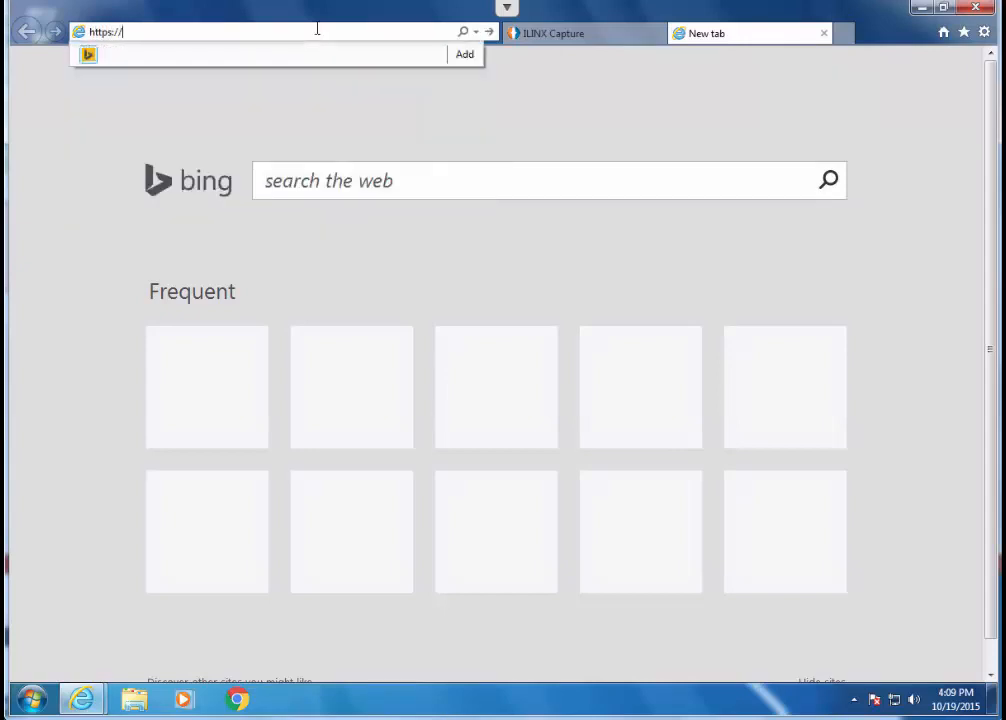
text(mccilinx.miracosta.edu/content)
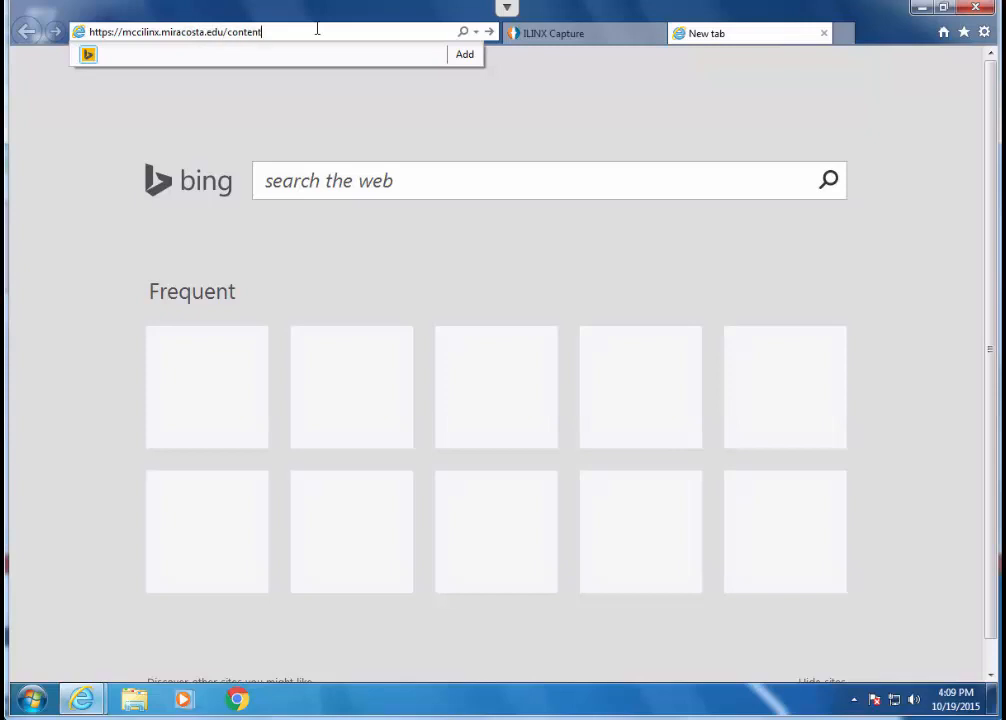
key(Return)
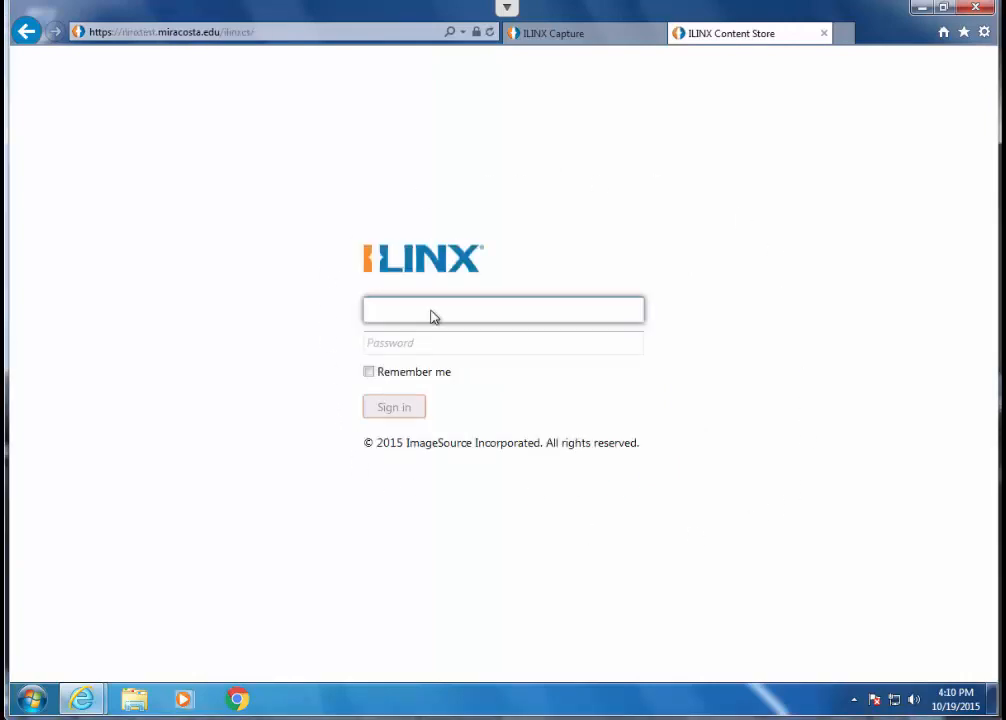
- Sign in to ILINX Content Store with the account's user name and password
key(Tab)
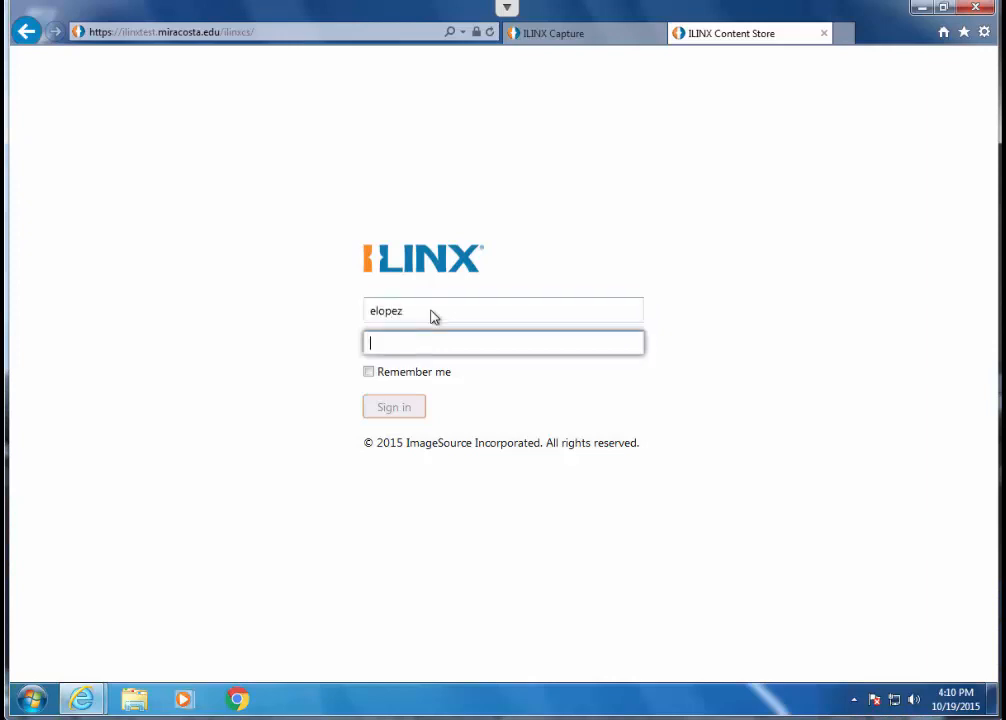
text(••••••••)
key(Return)
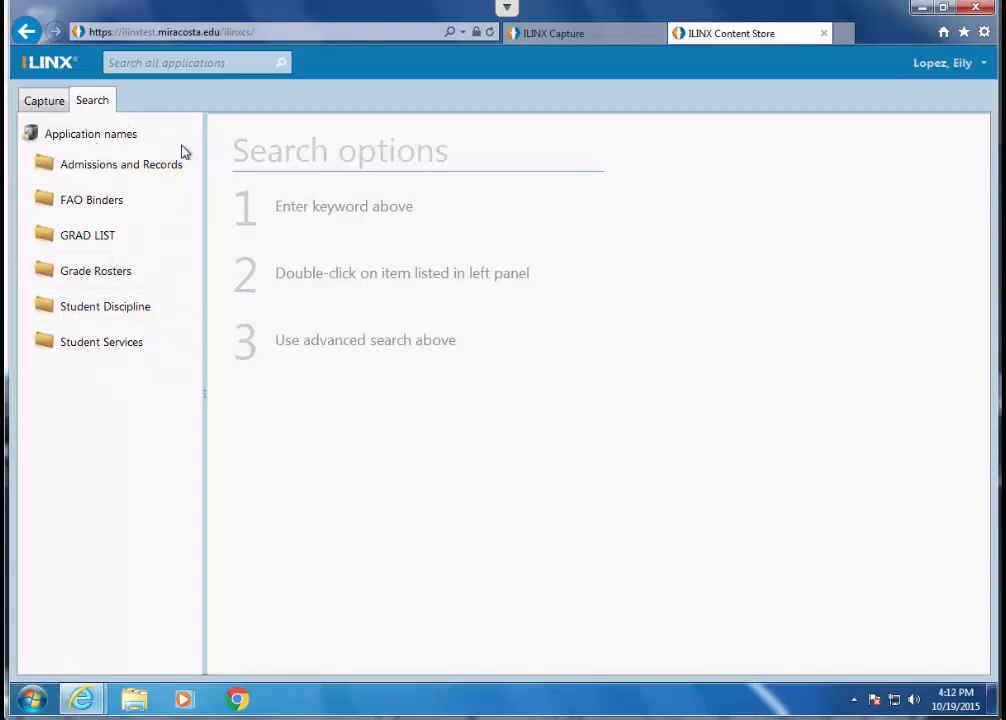
- Open the Student Services application's search form and search for documents by the student's ID number in SID
double_click(124, 170)
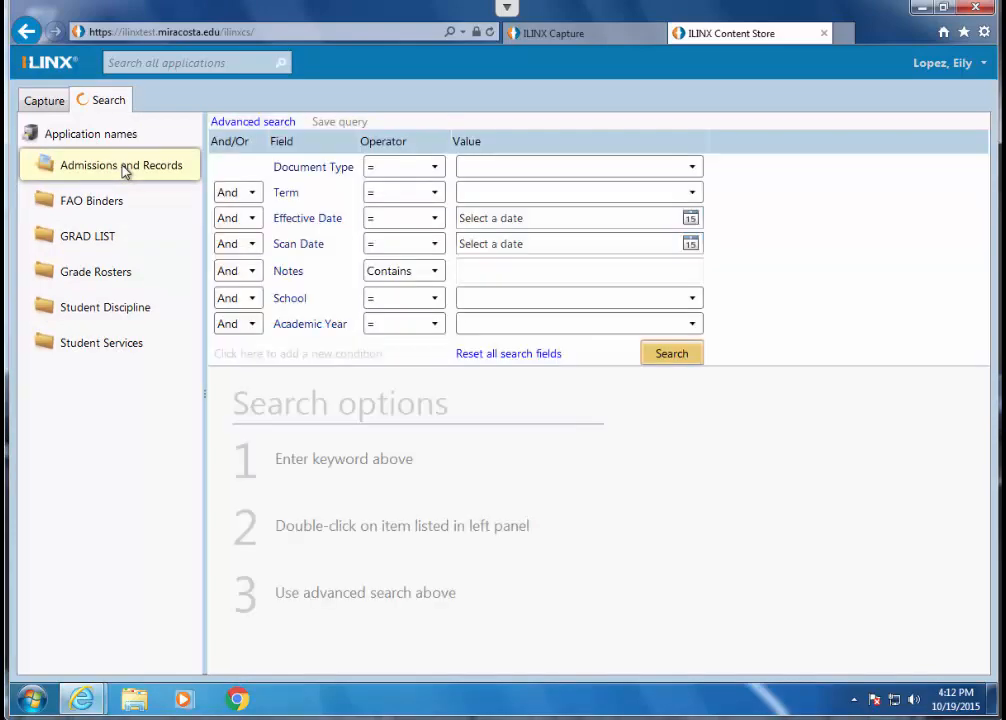
double_click(108, 350)
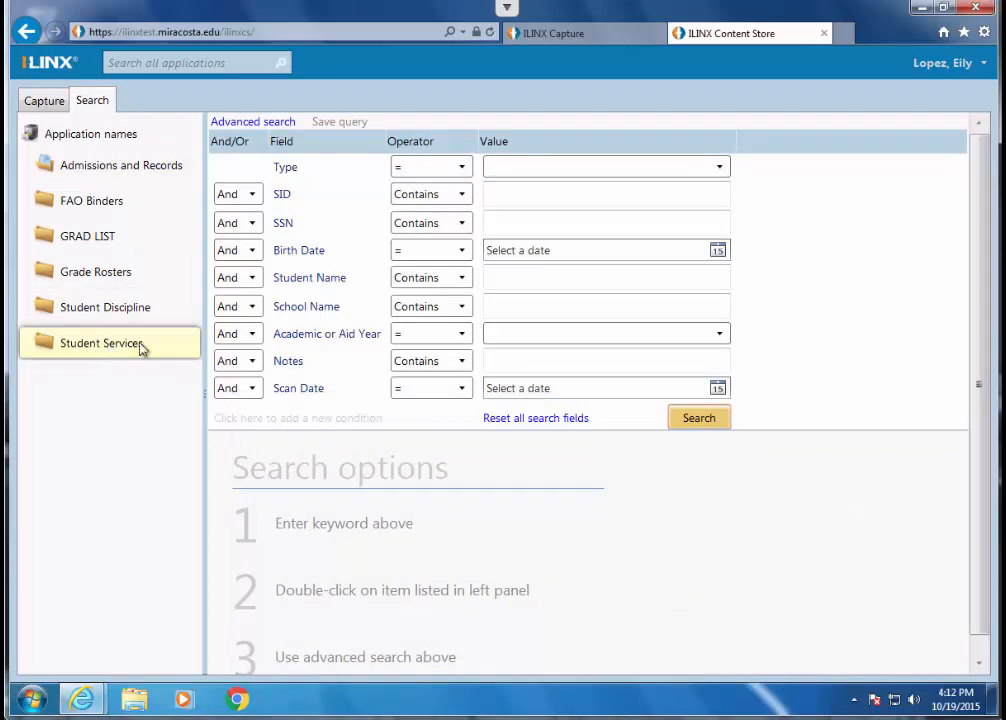
scroll(781, 321, down, 1)
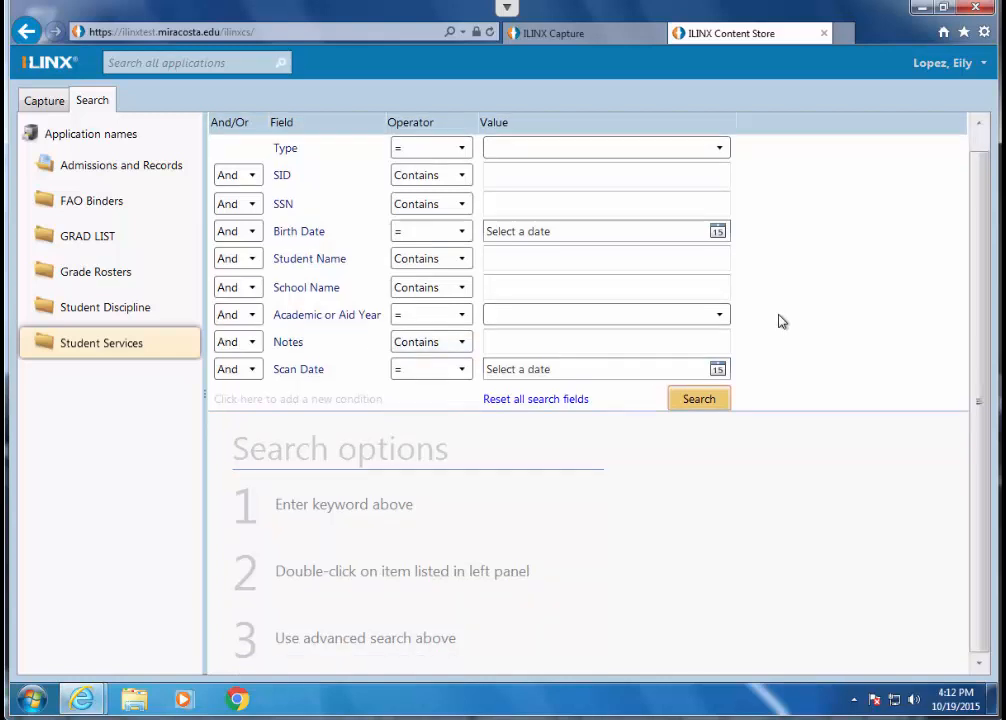
click(590, 178)
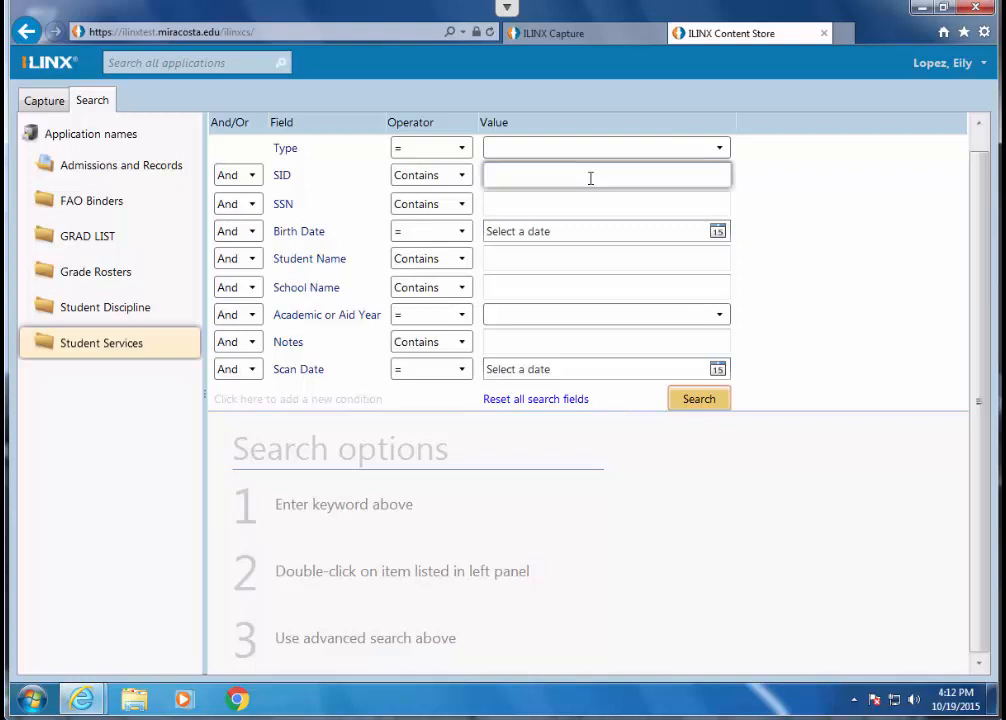
text(02004468)
click(704, 400)
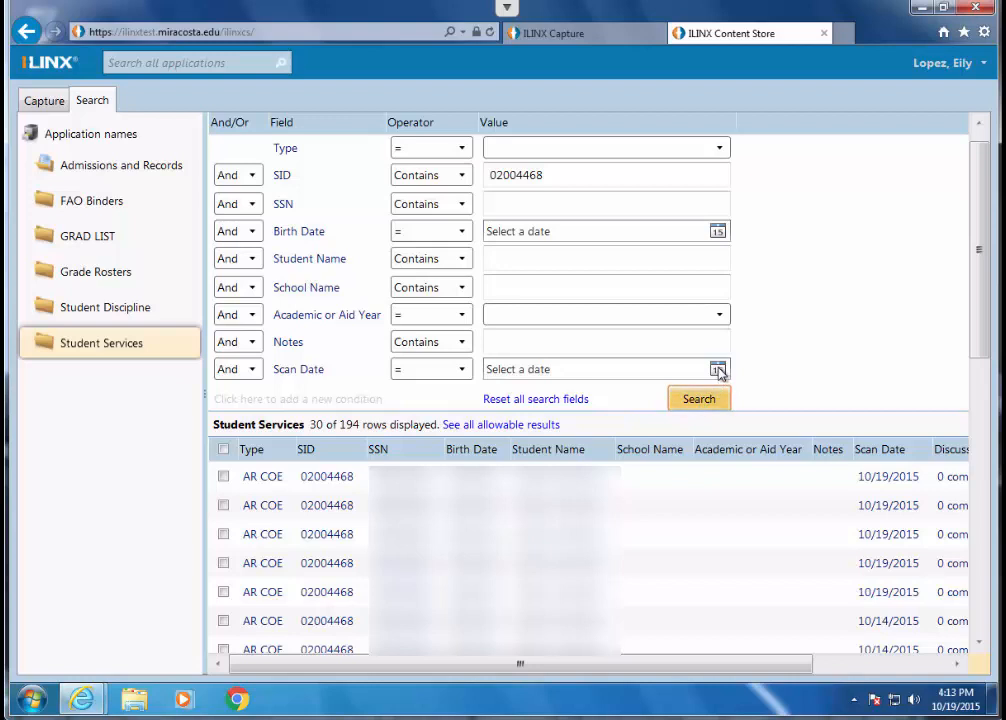
- Narrow the Student Services search to the scan date 10/19/2015 and run it again
click(717, 369)
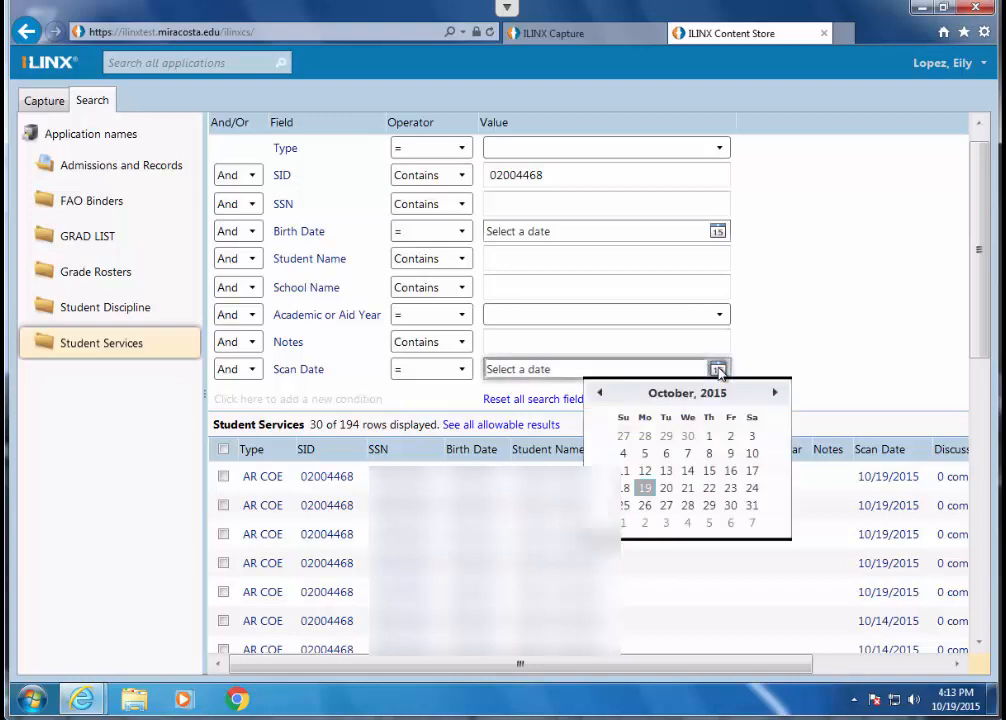
click(645, 488)
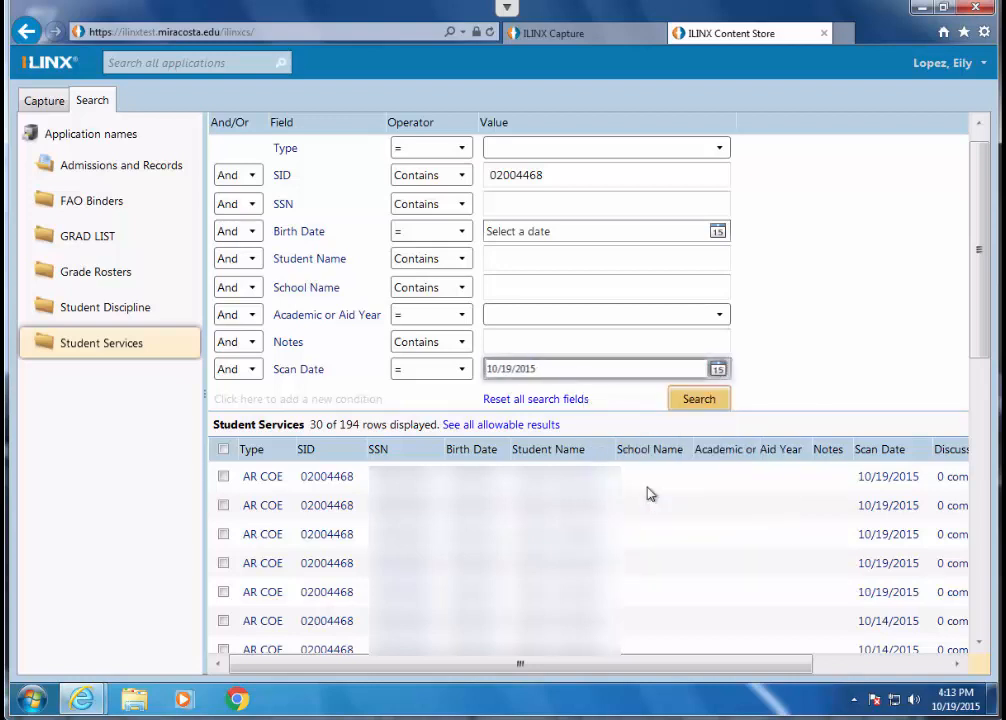
click(699, 401)
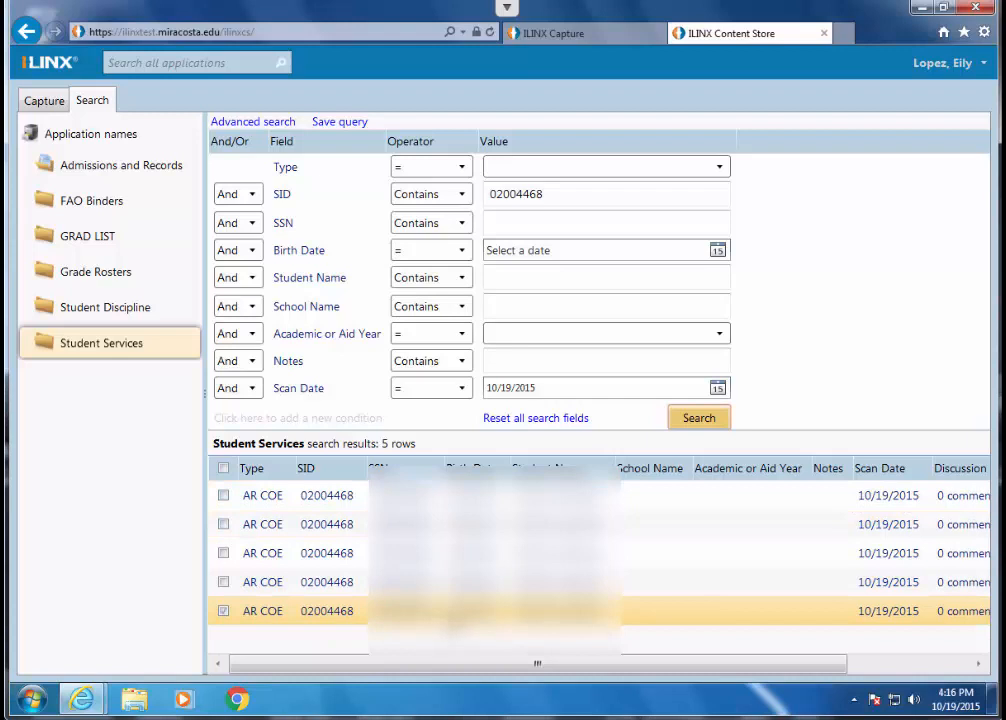
- Open the last document in the search results, look over its first page and return to the results
double_click(452, 615)
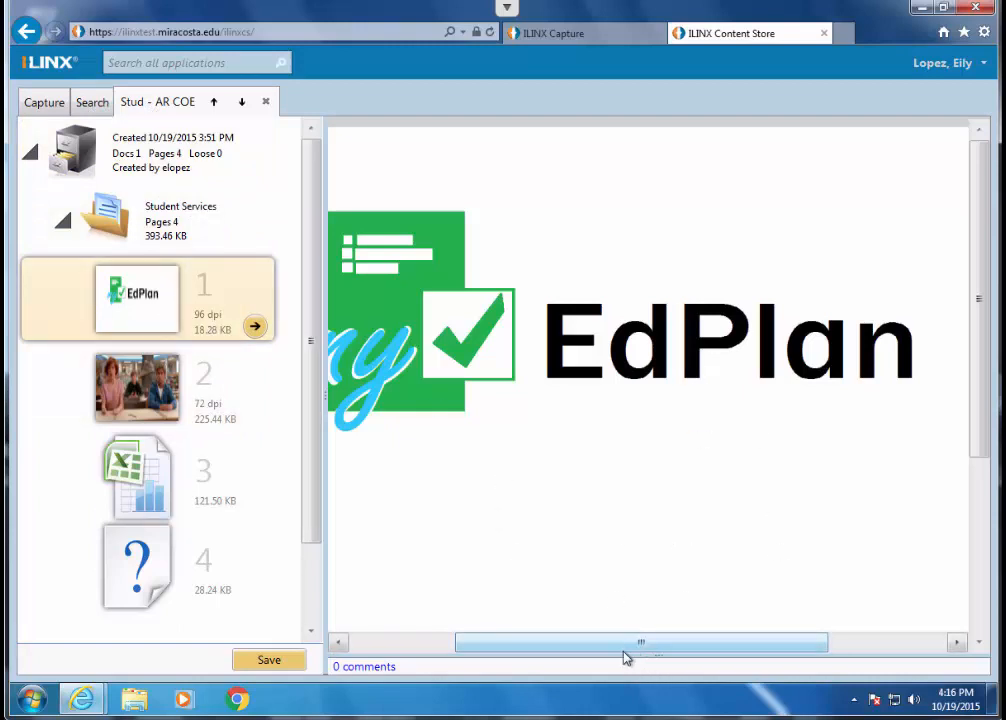
drag(628, 645, 540, 642)
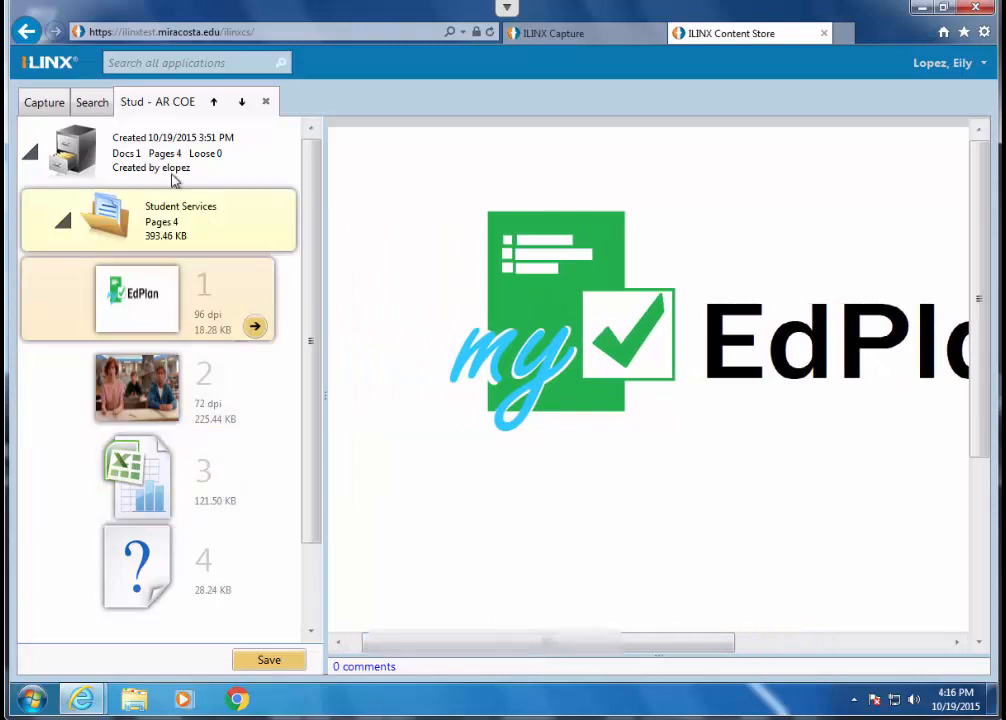
click(92, 104)
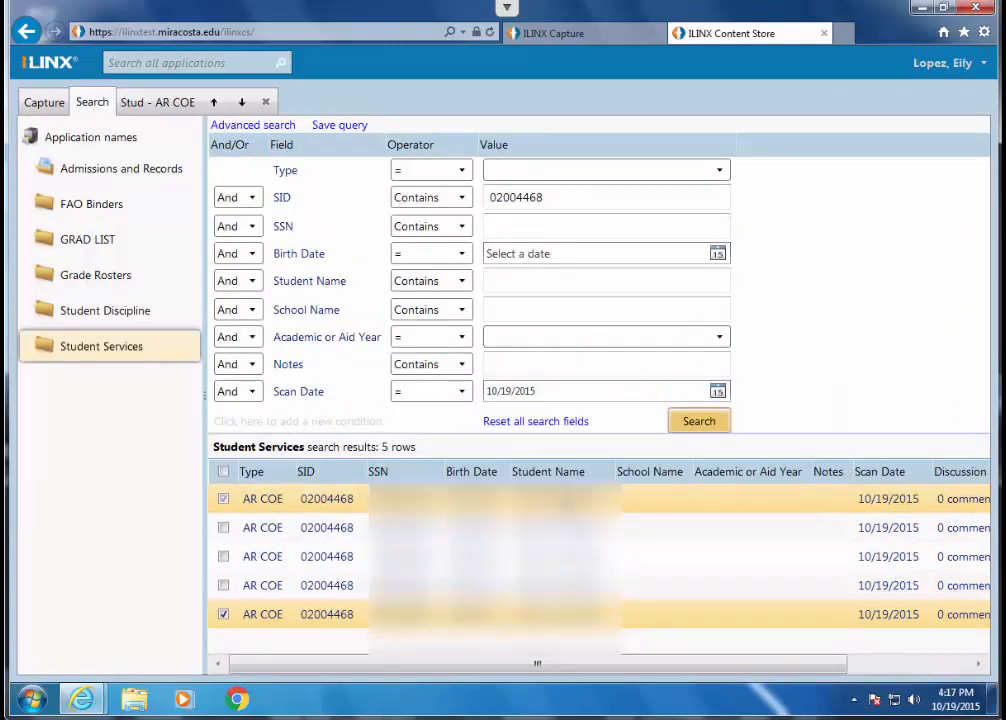
- Open the first document in the search results, cancel the PowerPoint file download and view its PDF page
double_click(563, 505)
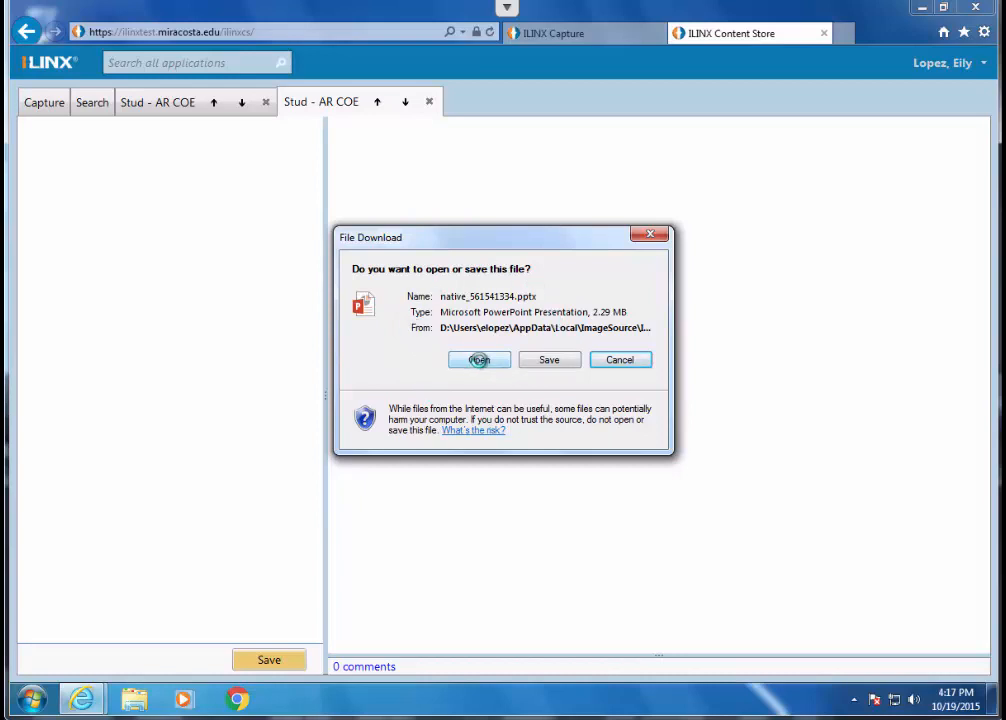
click(620, 360)
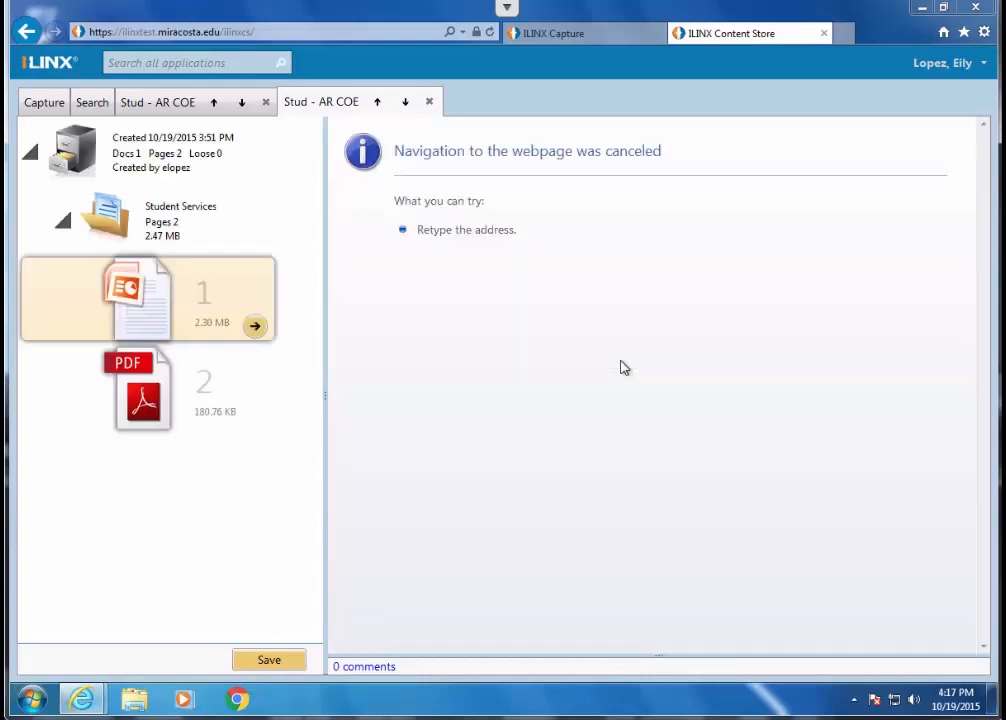
click(143, 400)
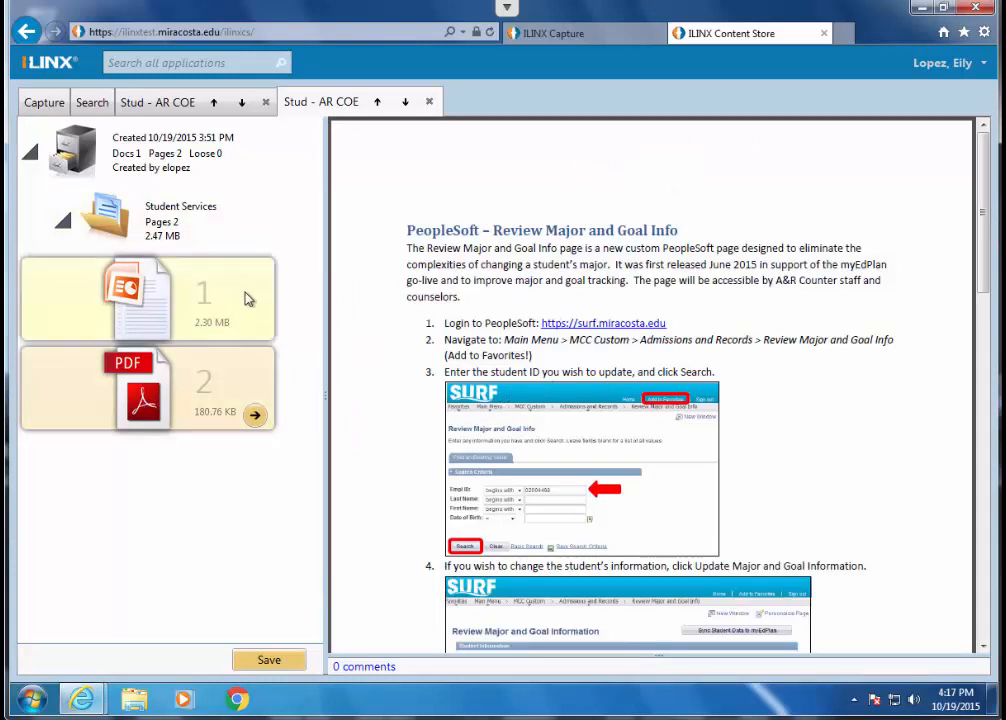
- Review the index values of the opened Student Services document, save it and return to its page list
click(254, 417)
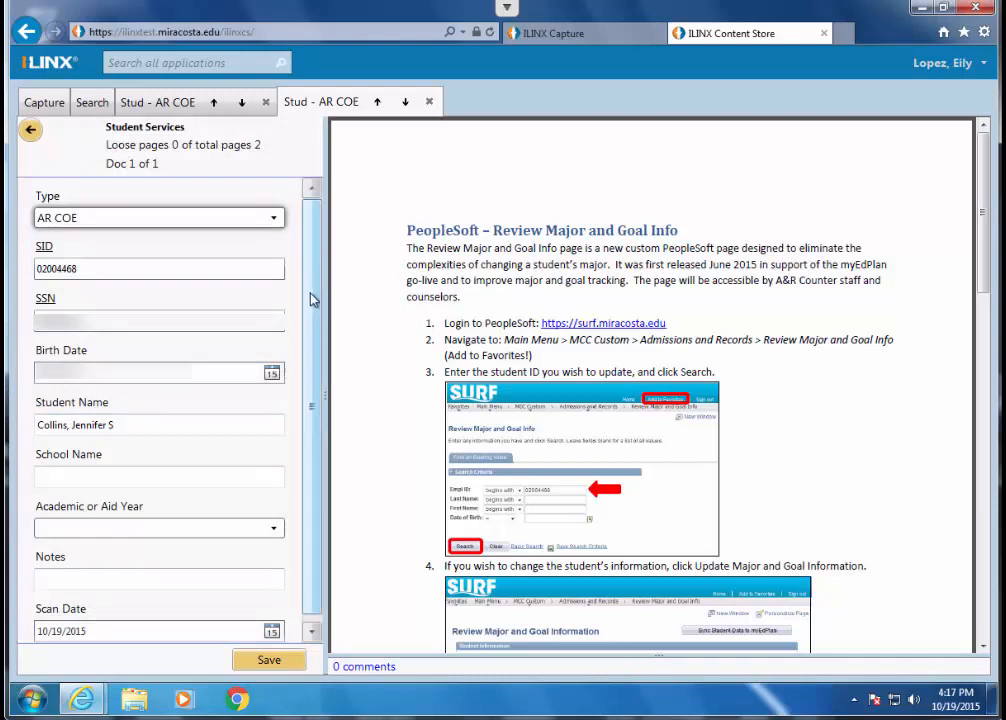
scroll(312, 300, down, 1)
scroll(313, 316, up, 1)
click(270, 662)
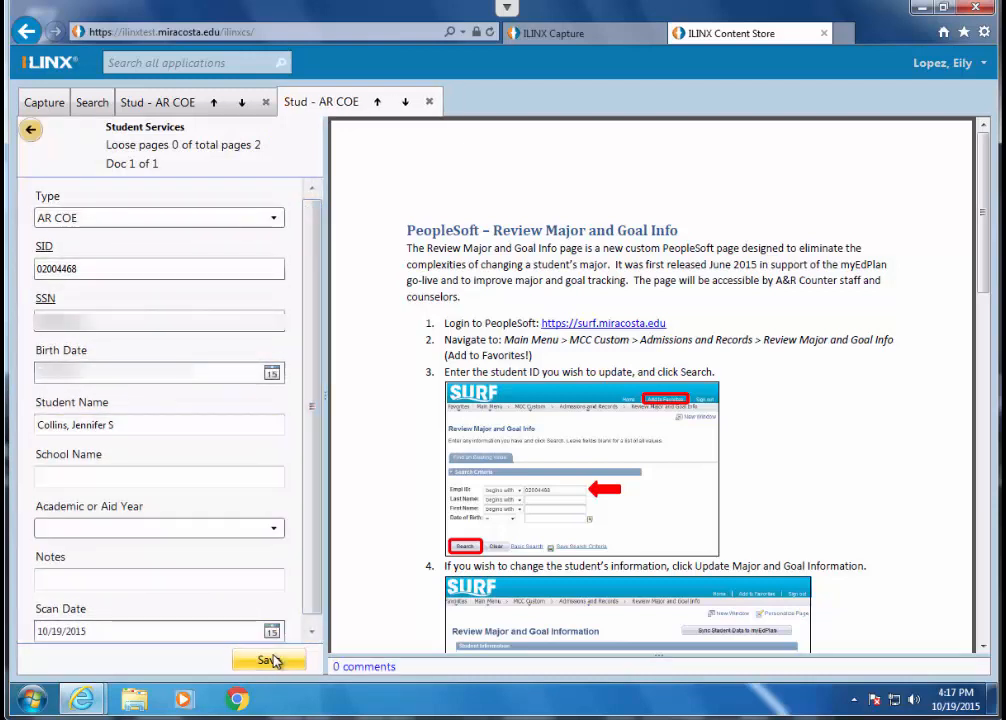
click(31, 133)
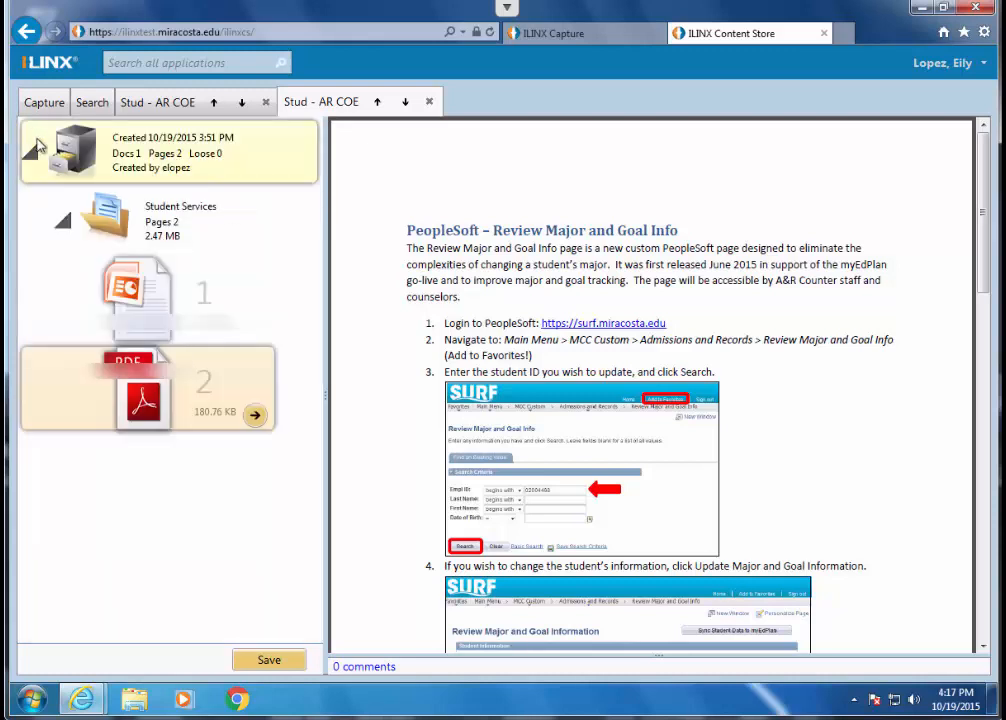
- Add the comment "Hellloooo!" to the opened document and save it
click(364, 667)
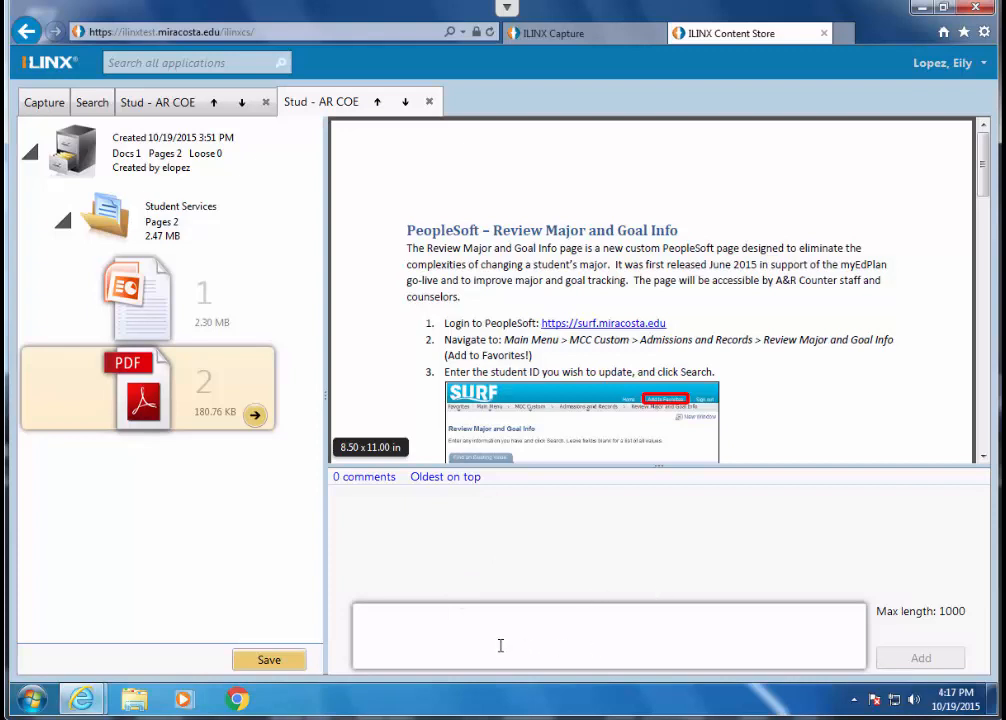
text(Helllooo!)
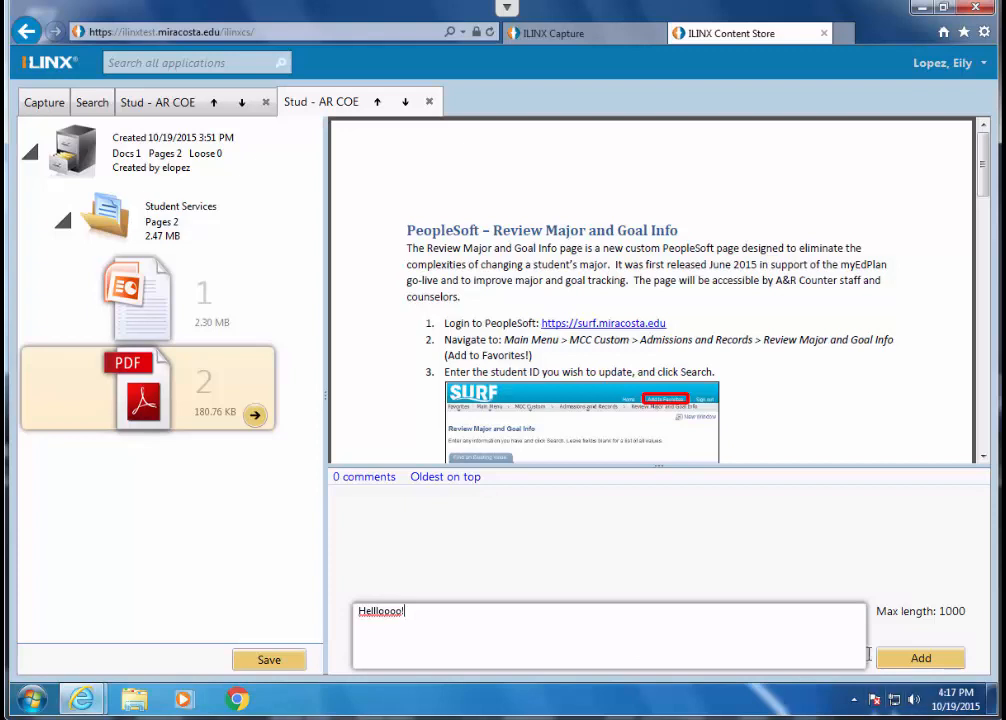
click(920, 659)
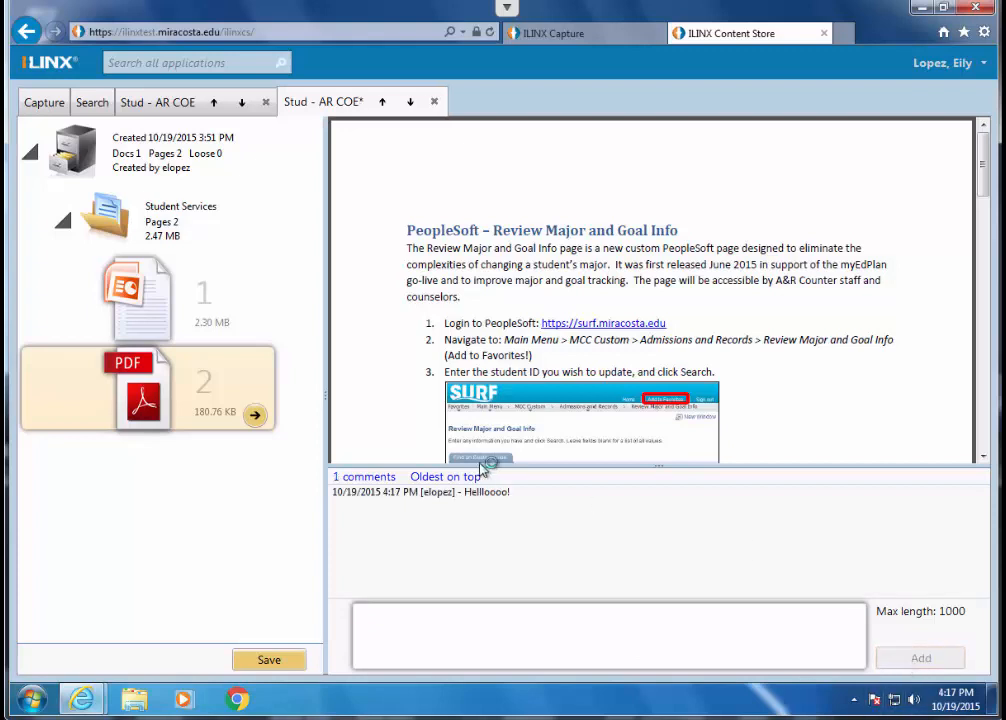
click(285, 665)
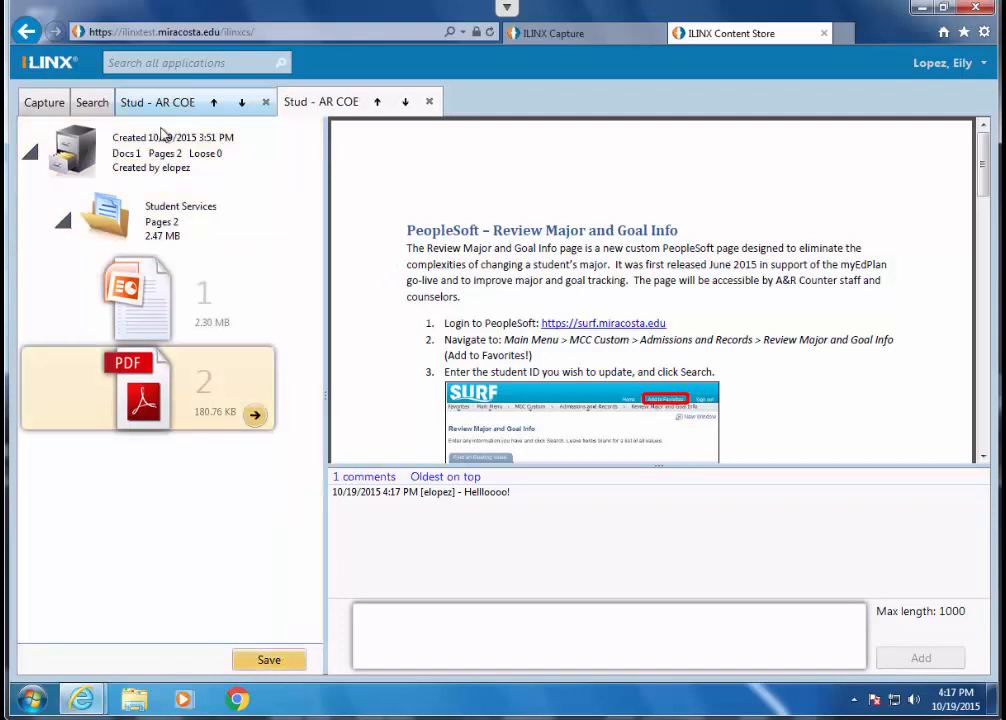
- Examine the actions available for the PDF page, including the New doc with selected options, and return to the search results
right_click(166, 393)
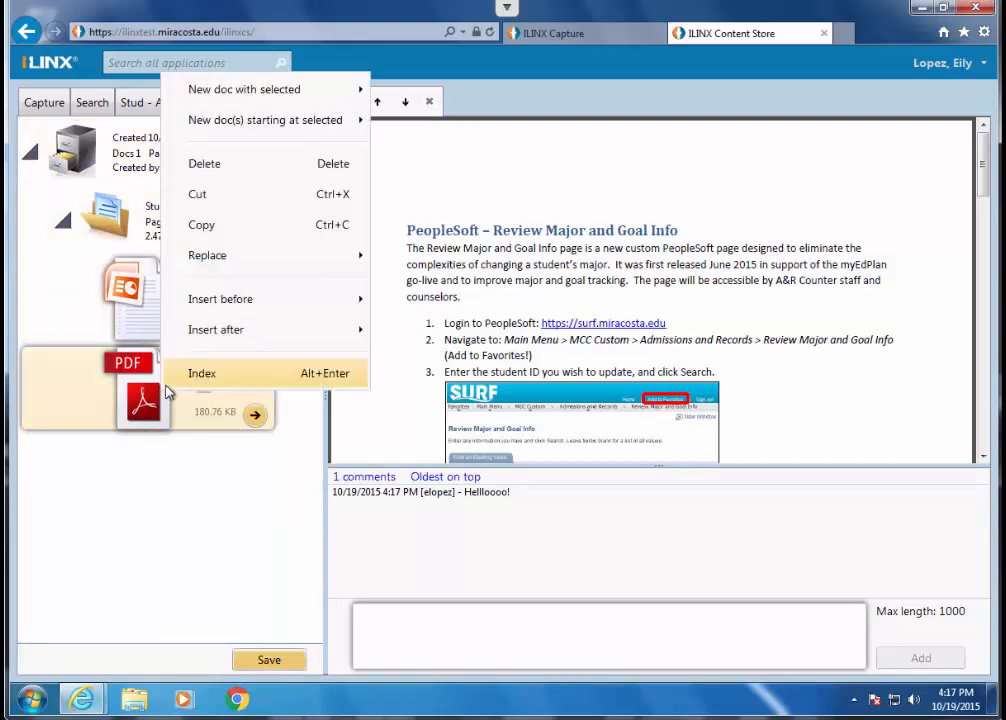
mouse_move(248, 298)
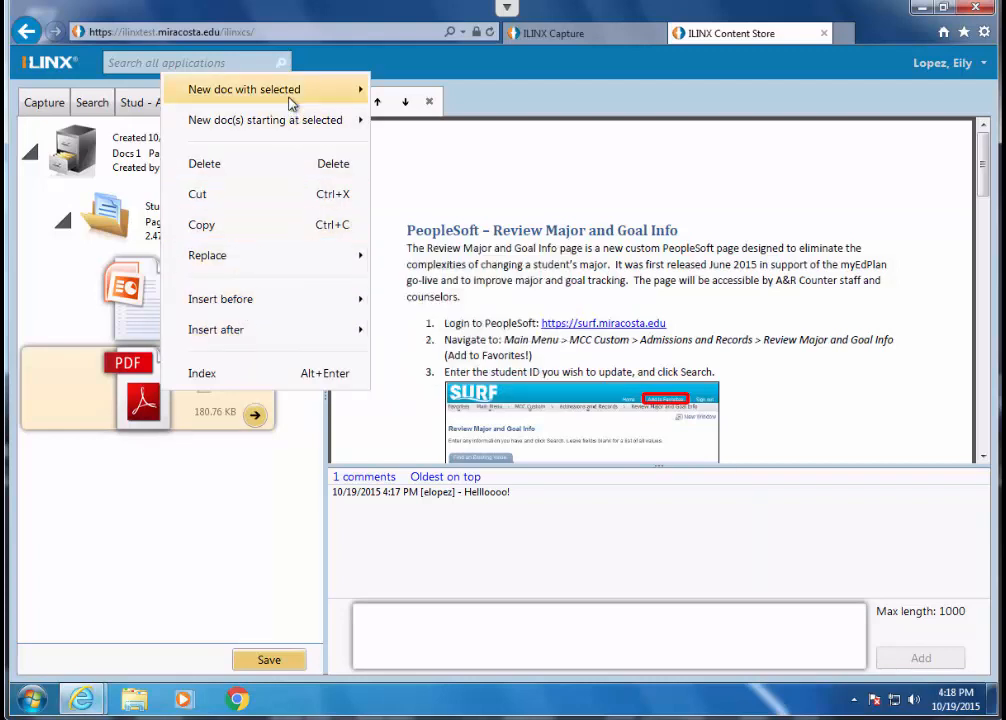
mouse_move(290, 101)
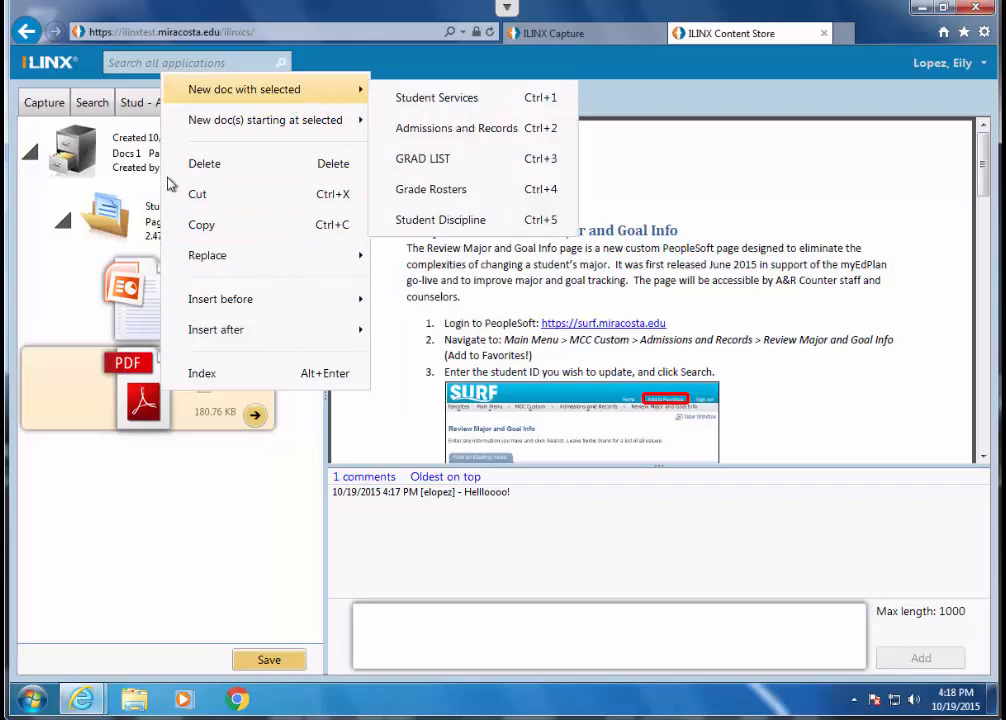
click(168, 541)
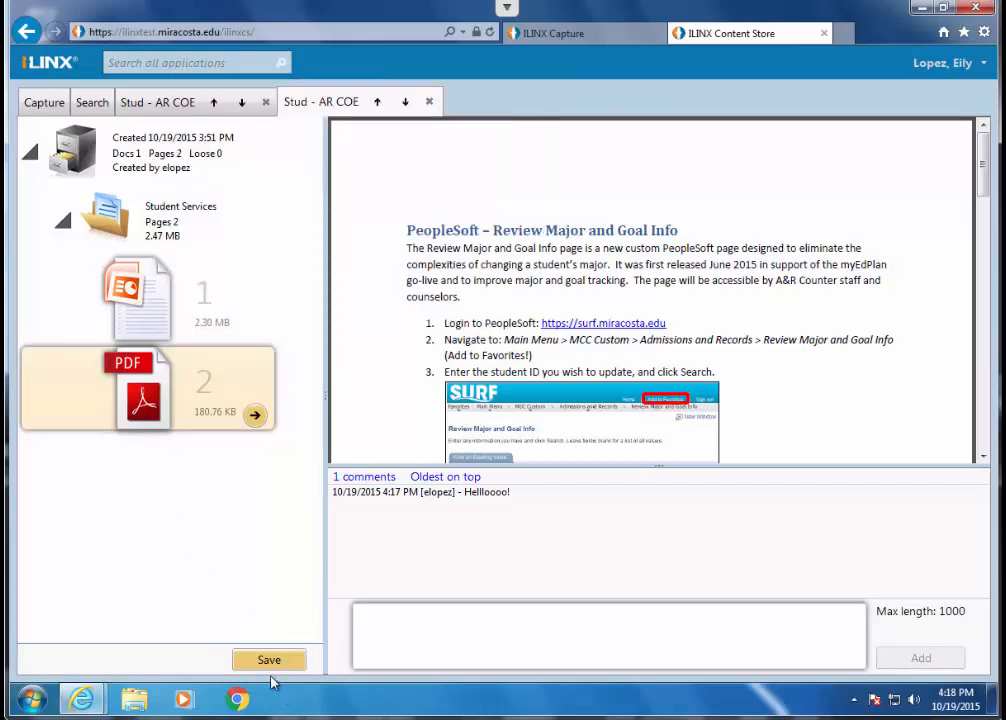
click(96, 104)
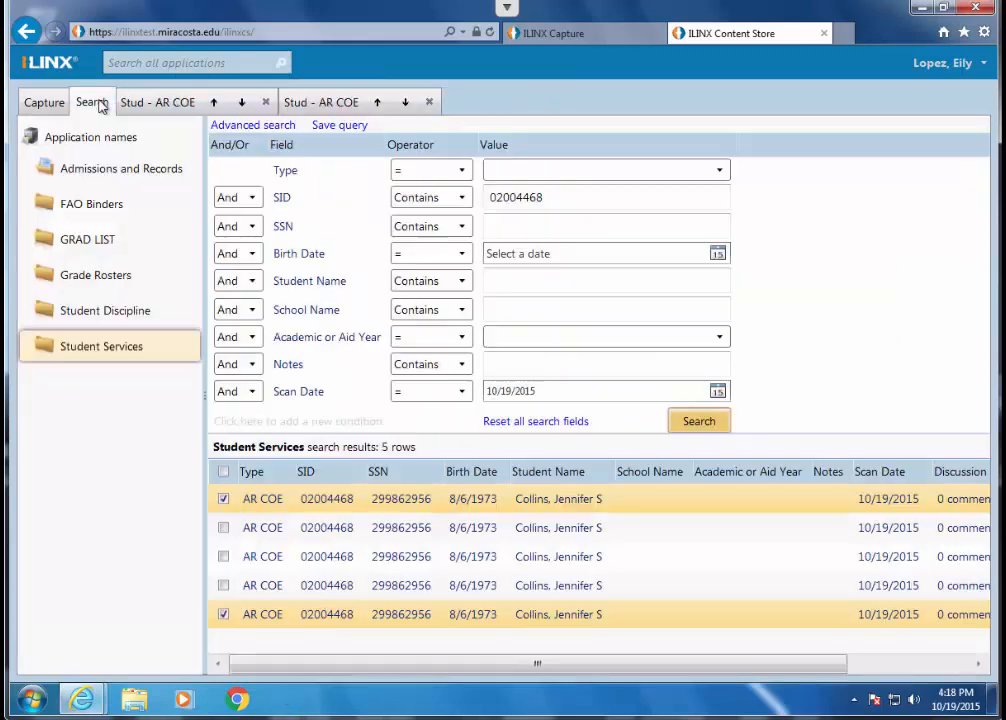
- Examine the actions available for the two selected search results, and switch to the Capture view
right_click(451, 617)
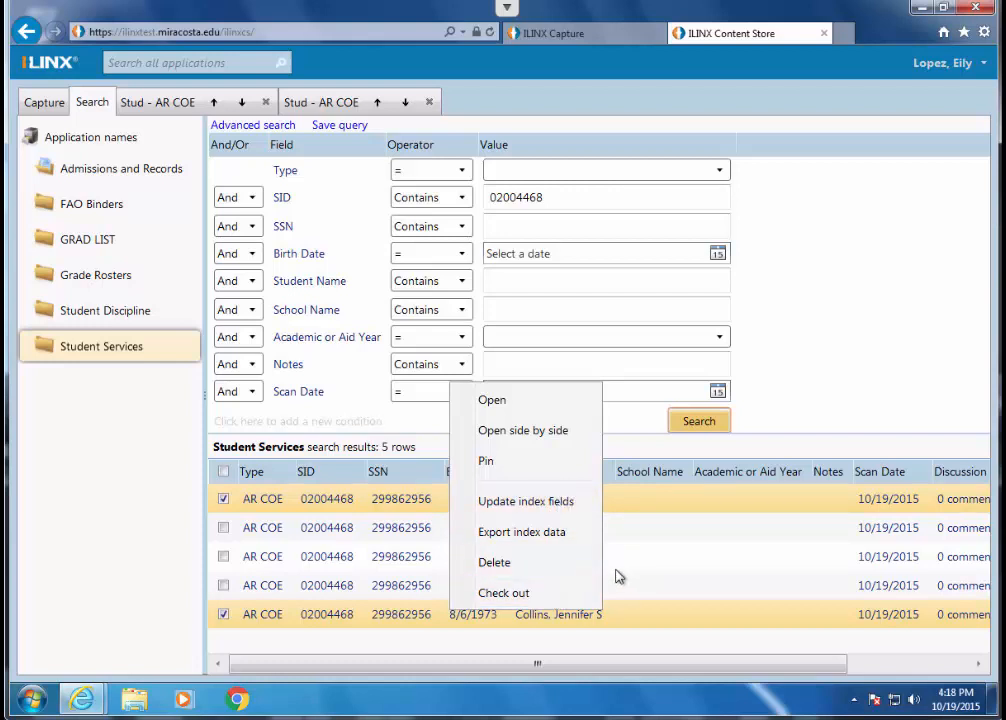
click(770, 442)
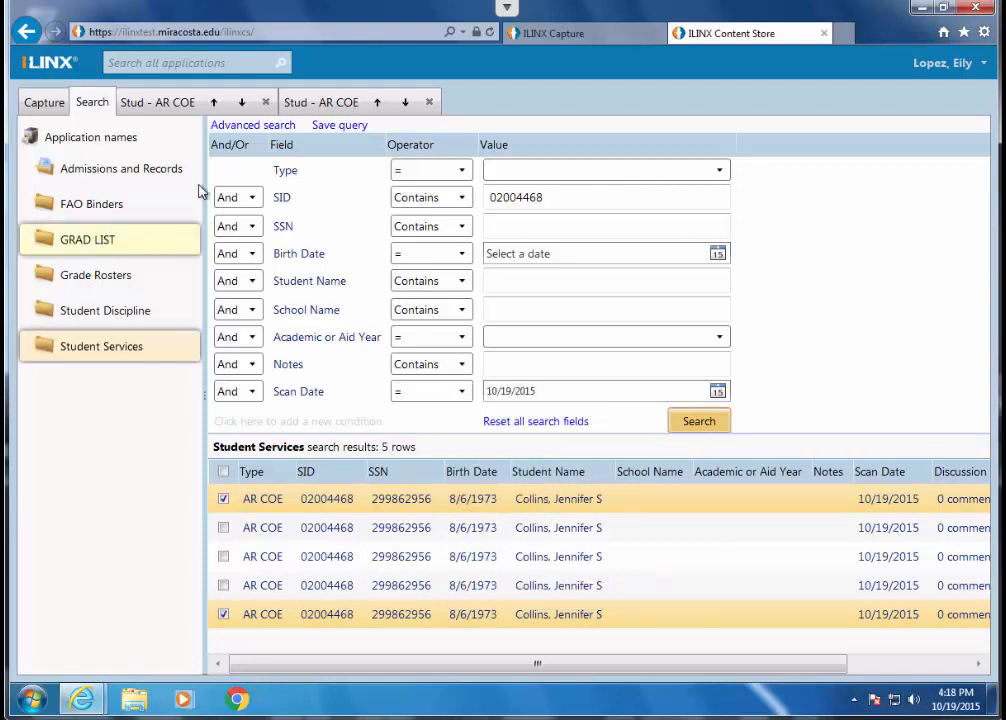
click(44, 102)
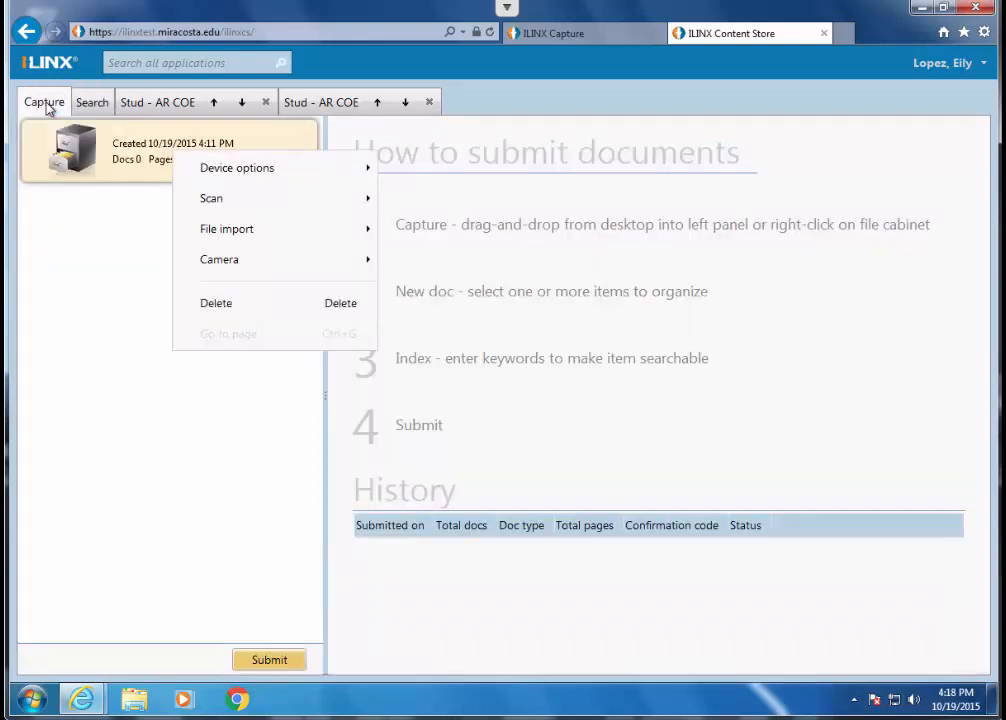
click(71, 227)
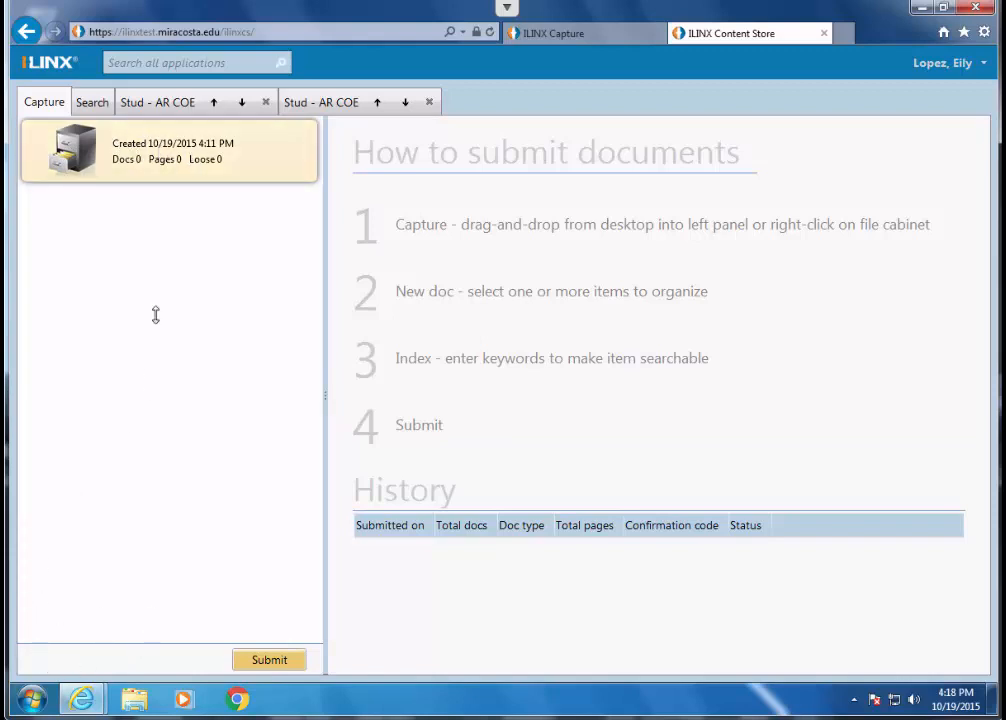
- Start a file import into the empty batch as new single page docs for Student Services
right_click(157, 141)
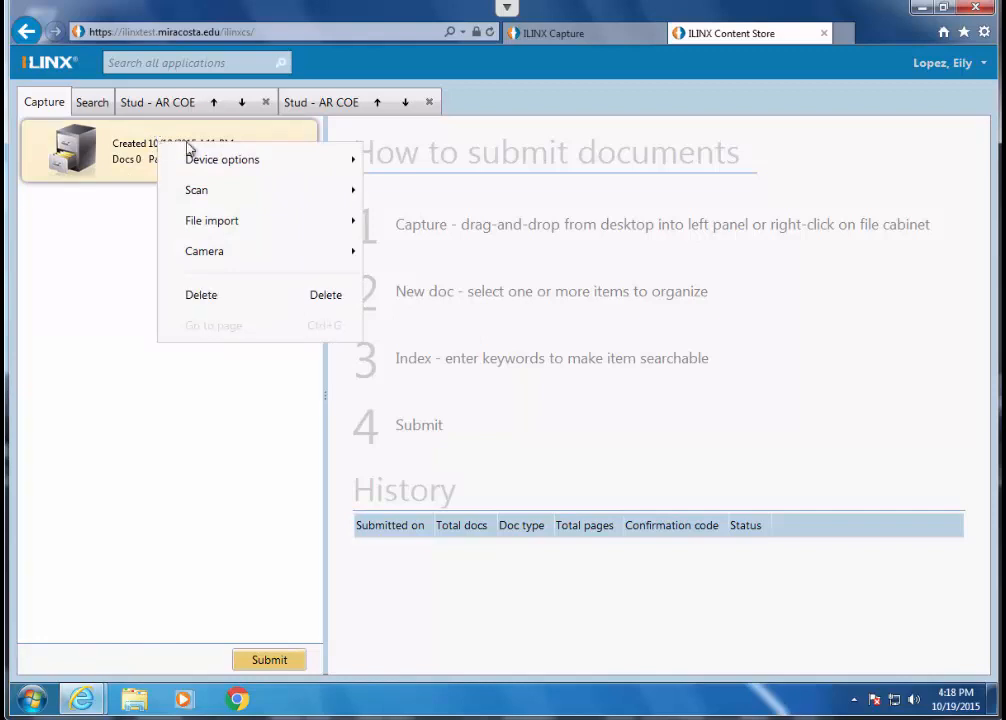
mouse_move(245, 166)
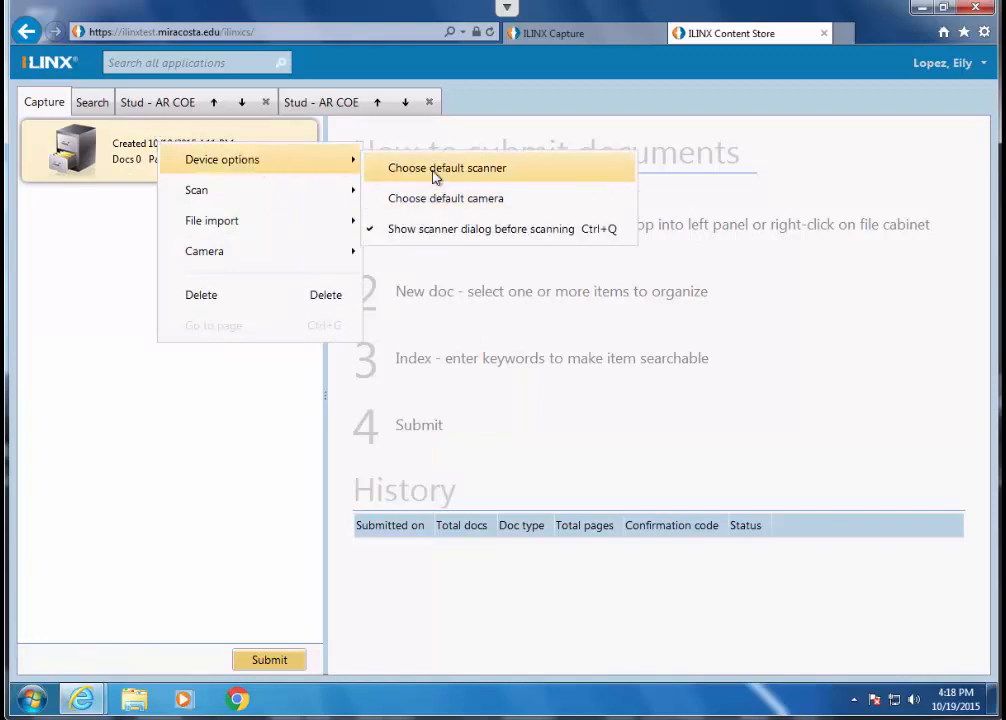
mouse_move(321, 197)
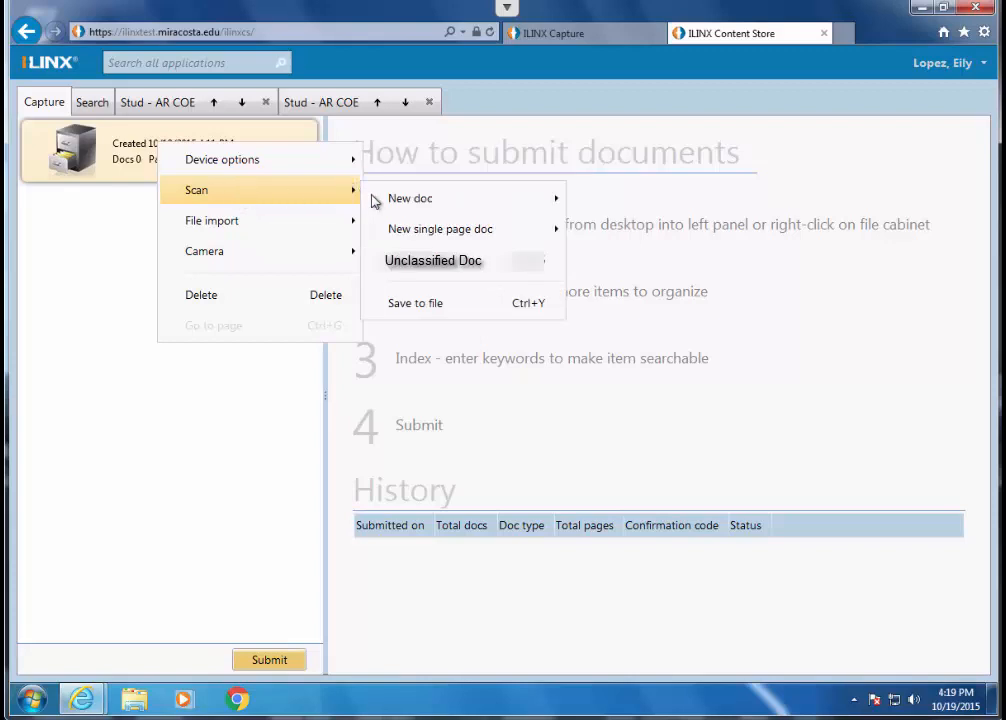
mouse_move(477, 212)
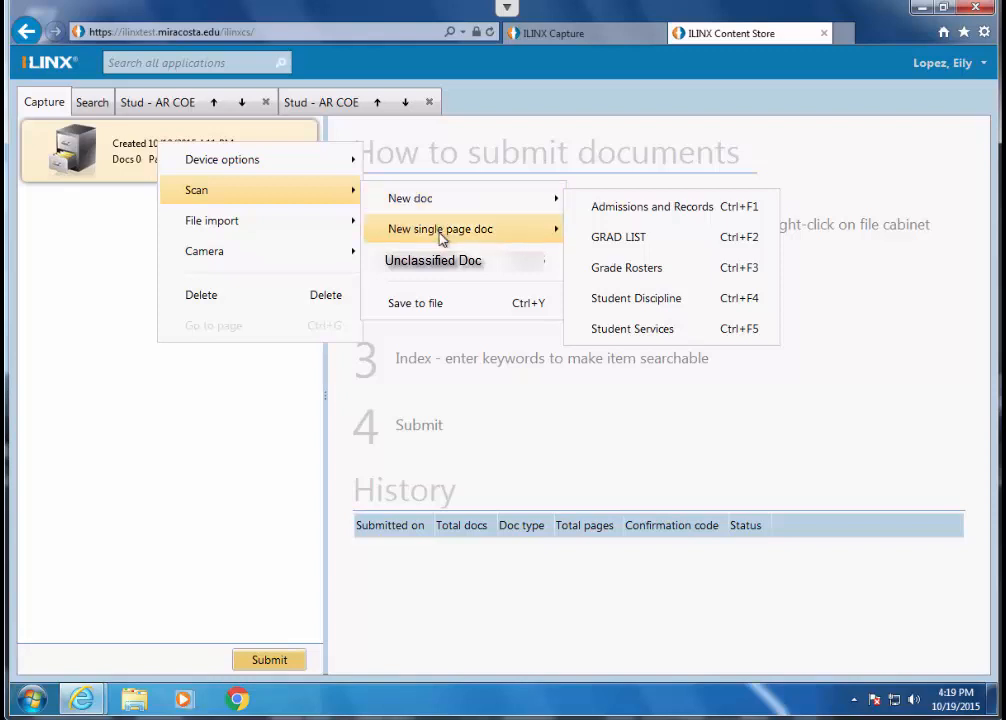
mouse_move(441, 237)
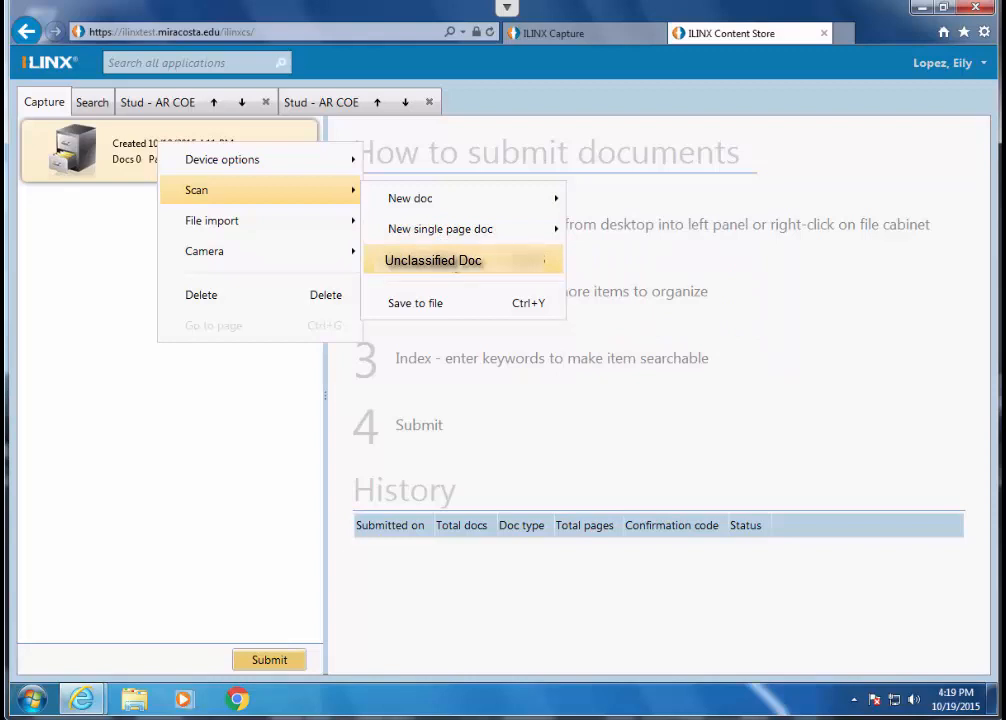
mouse_move(293, 226)
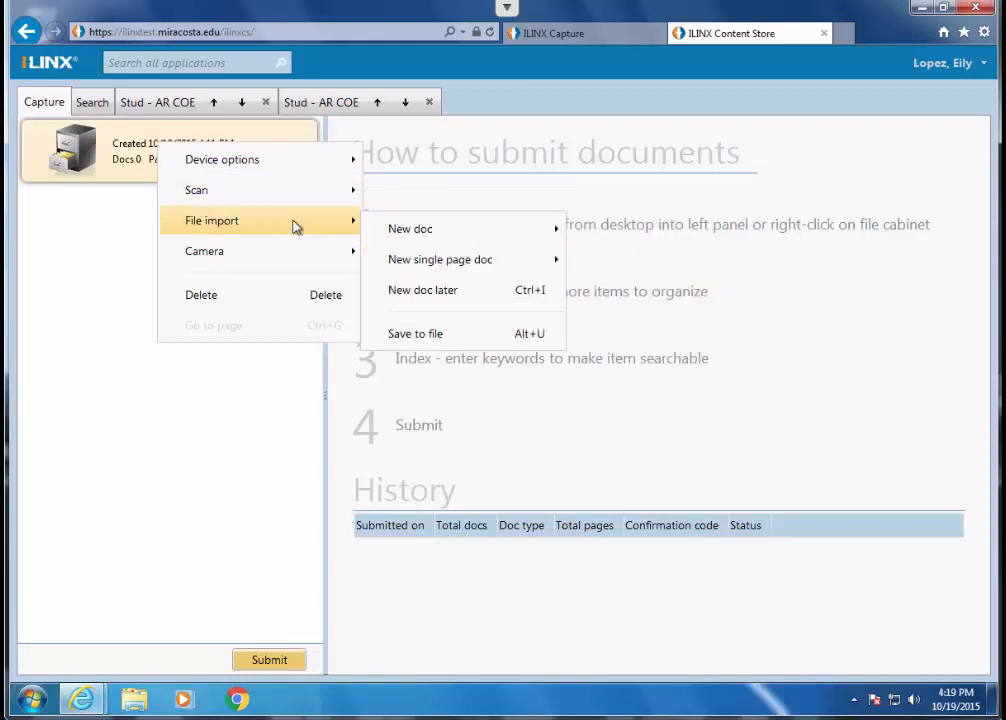
mouse_move(430, 270)
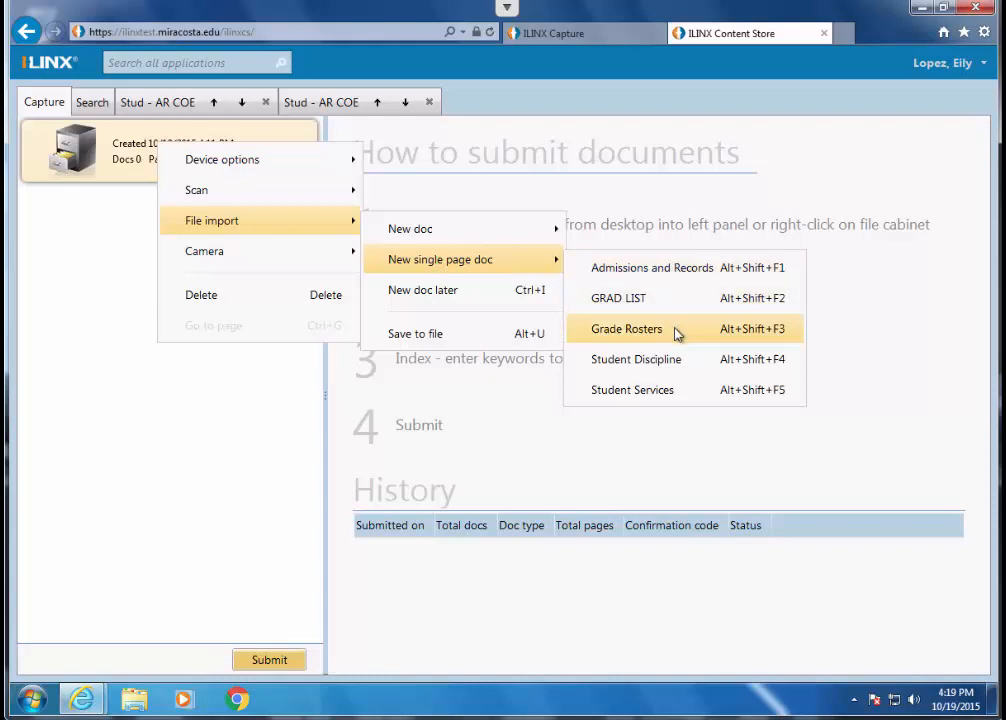
click(673, 392)
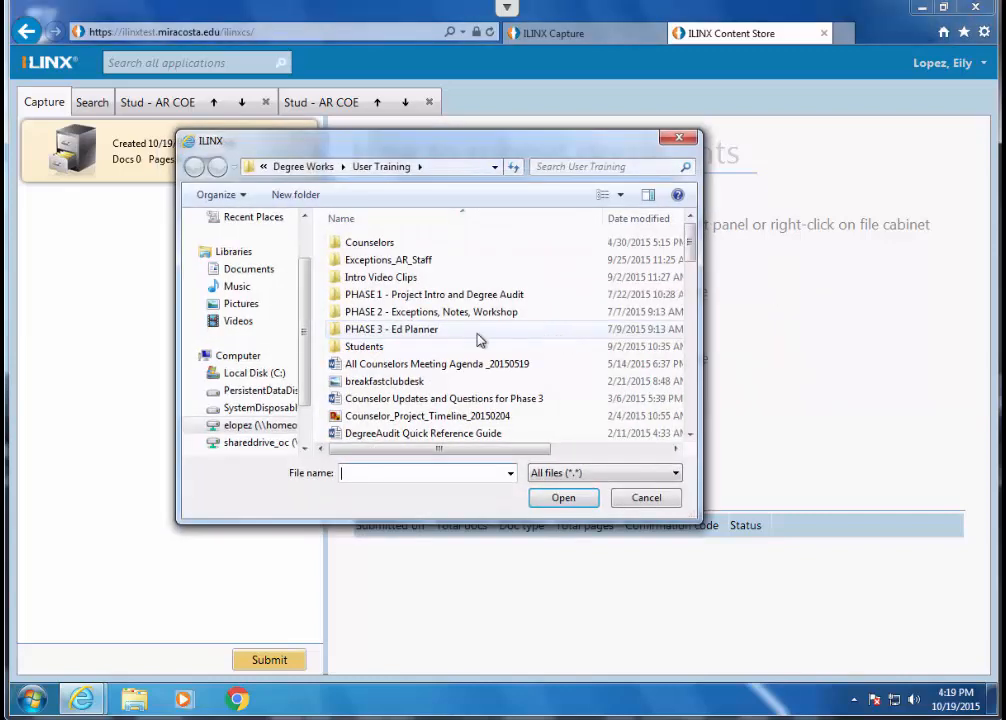
- Import the images Alternate logo idea 1, 2 and 3 from the Degree Works folder
click(322, 170)
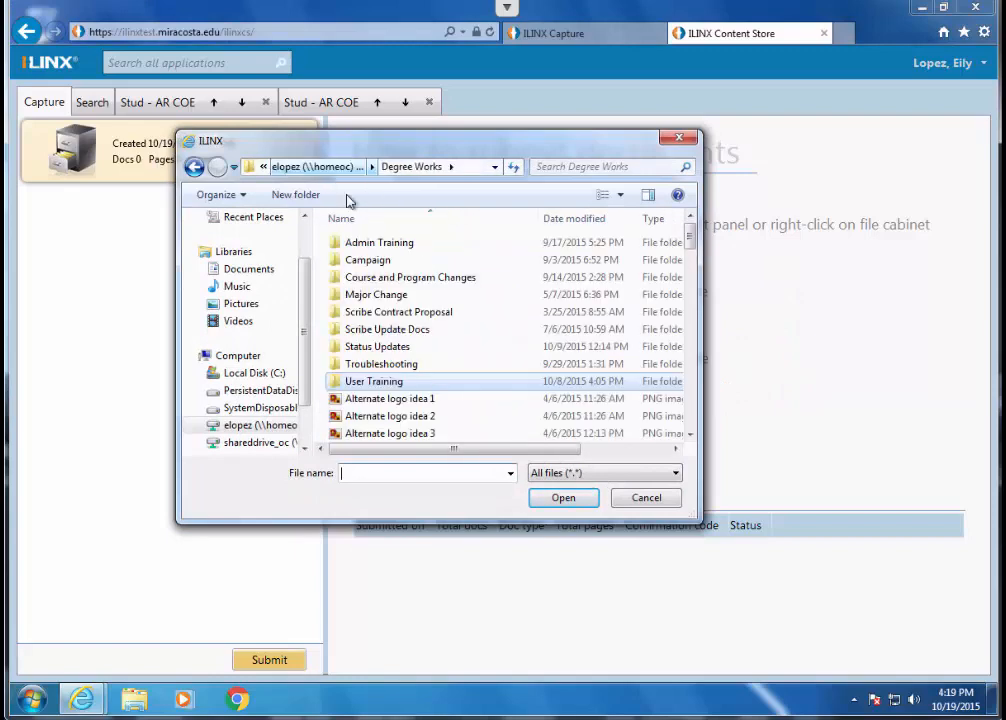
click(691, 436)
click(691, 436)
click(691, 436)
click(691, 436)
click(691, 436)
click(691, 436)
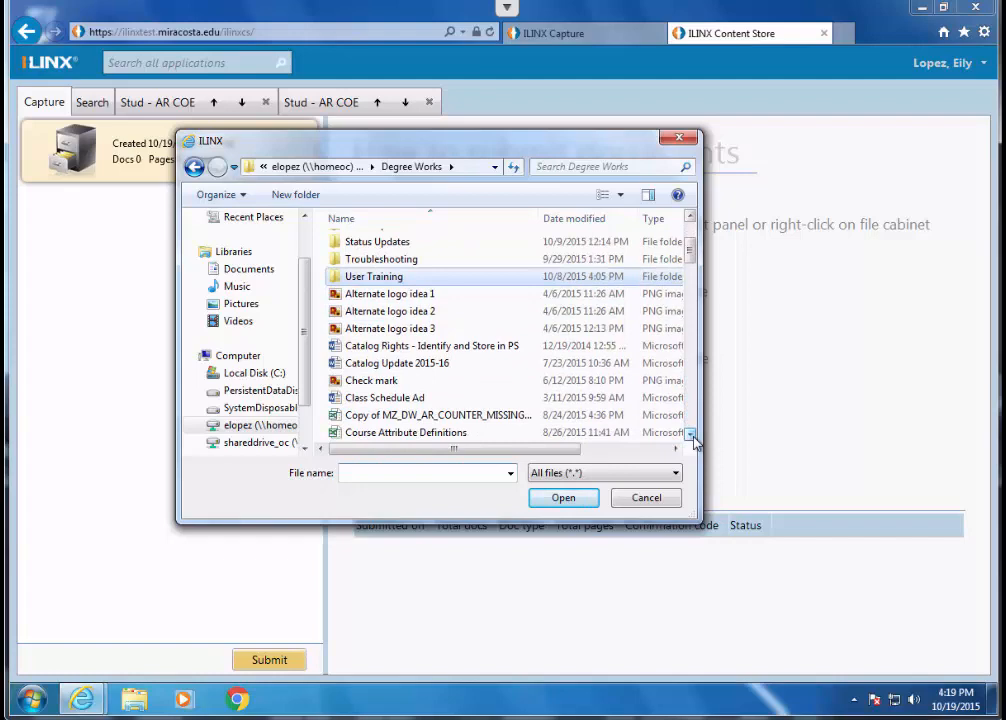
click(452, 295)
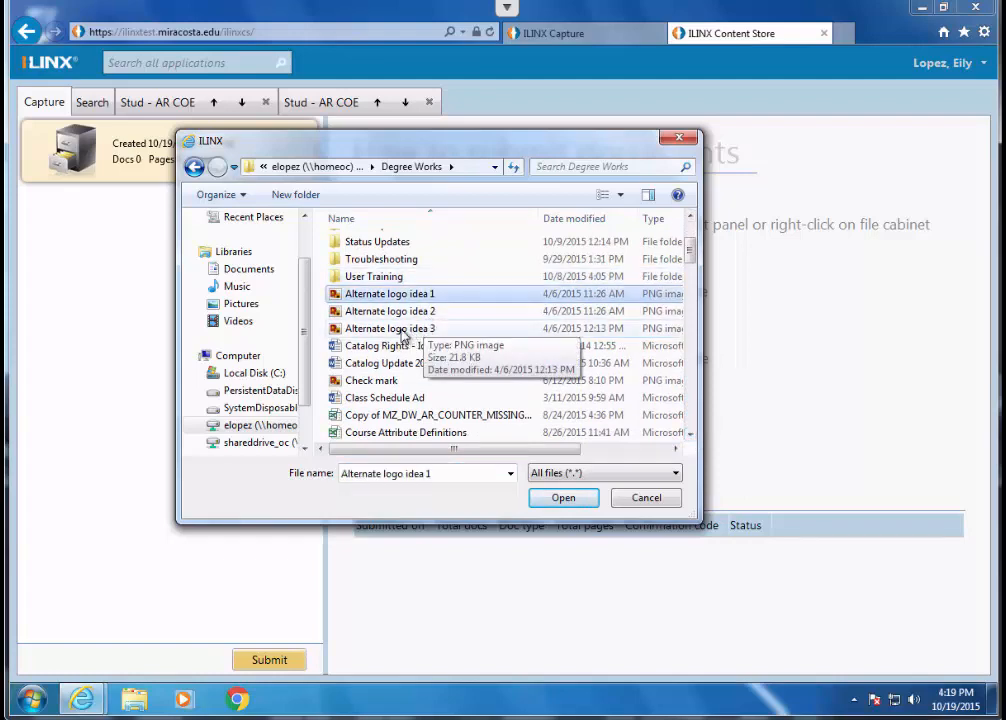
shift+click(403, 329)
click(564, 498)
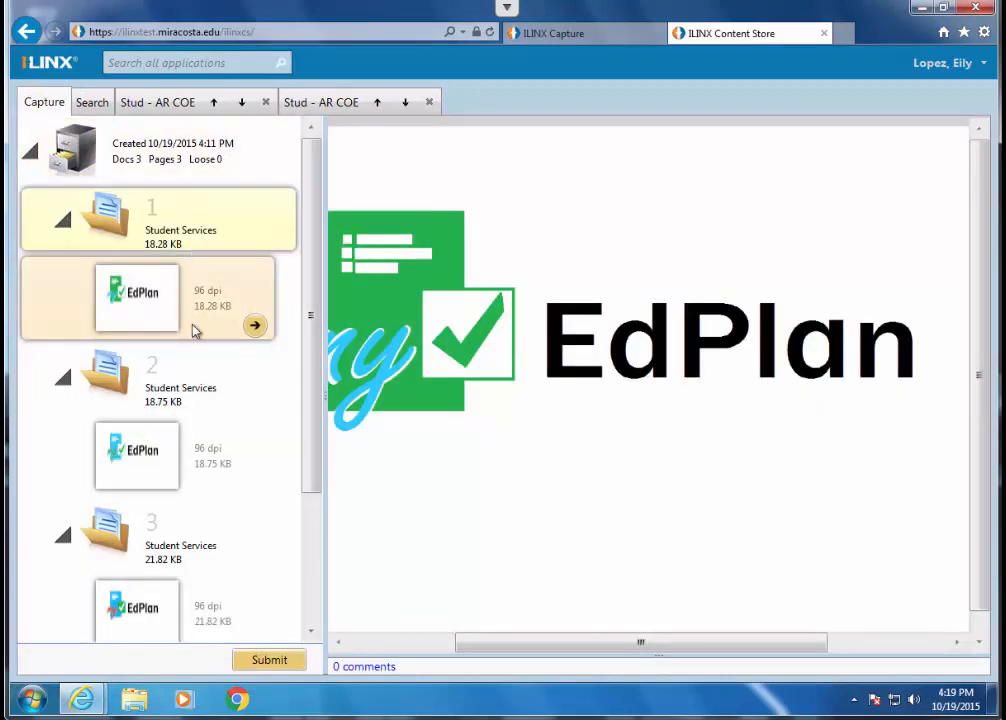
- Move the page of the third Student Services document into the second document as its second page
scroll(319, 400, down, 1)
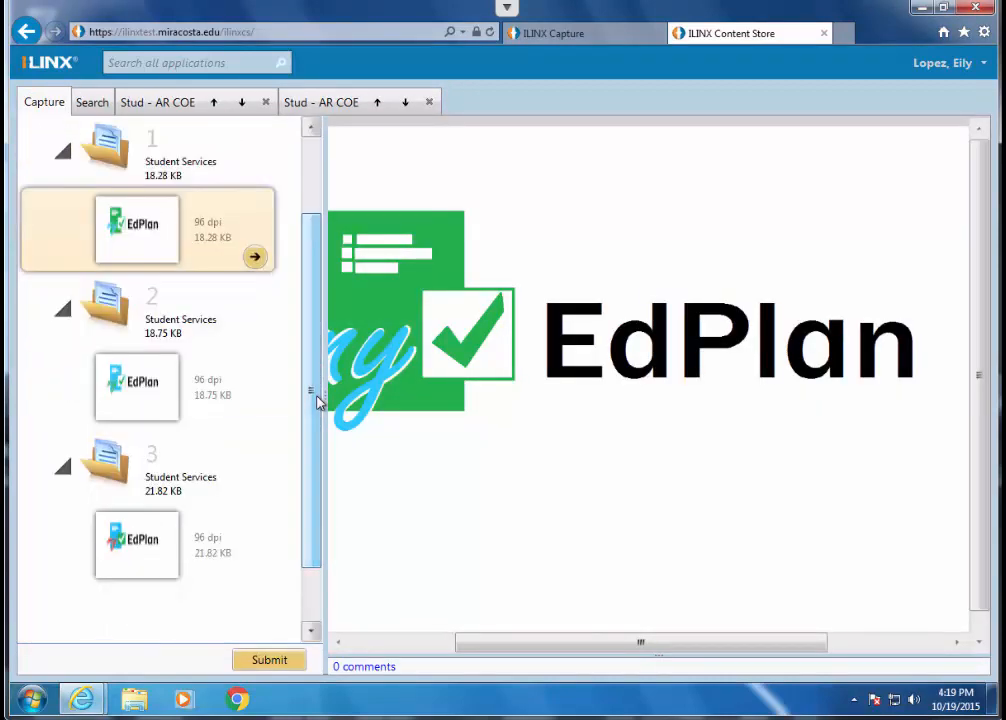
click(163, 551)
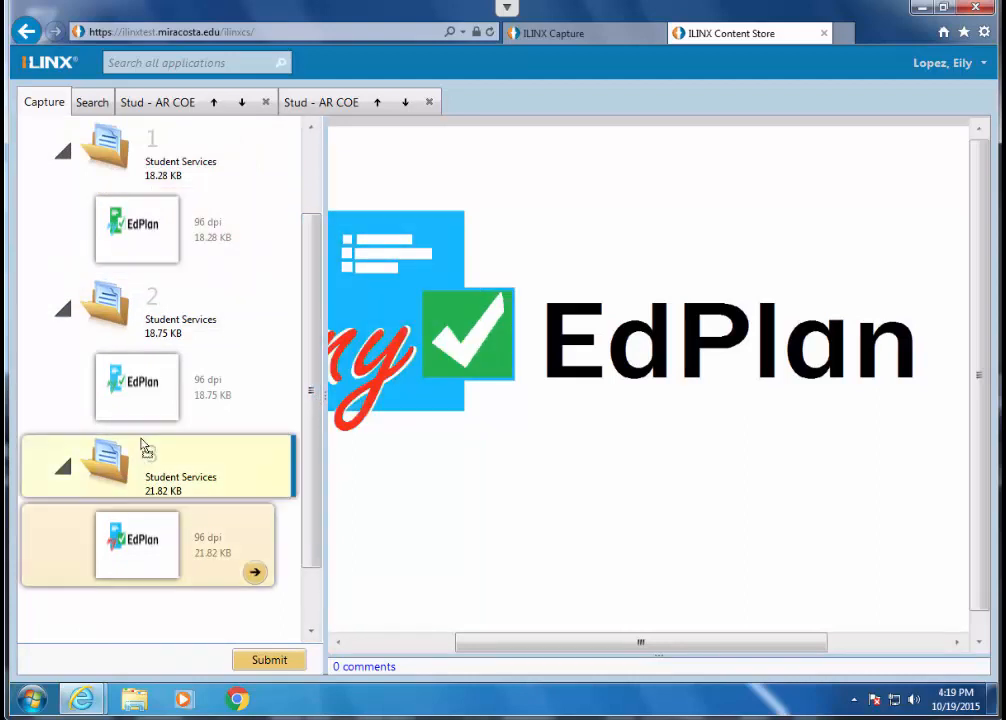
drag(153, 407, 155, 410)
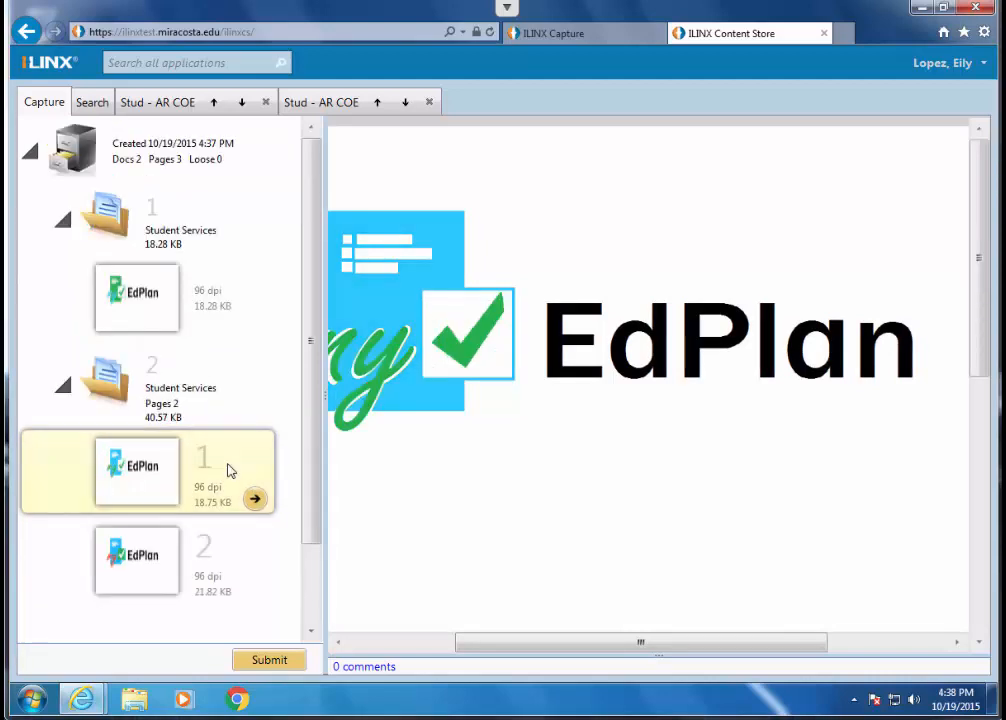
- Open the first document of the batch for indexing and set its Type to AR AB540
click(202, 228)
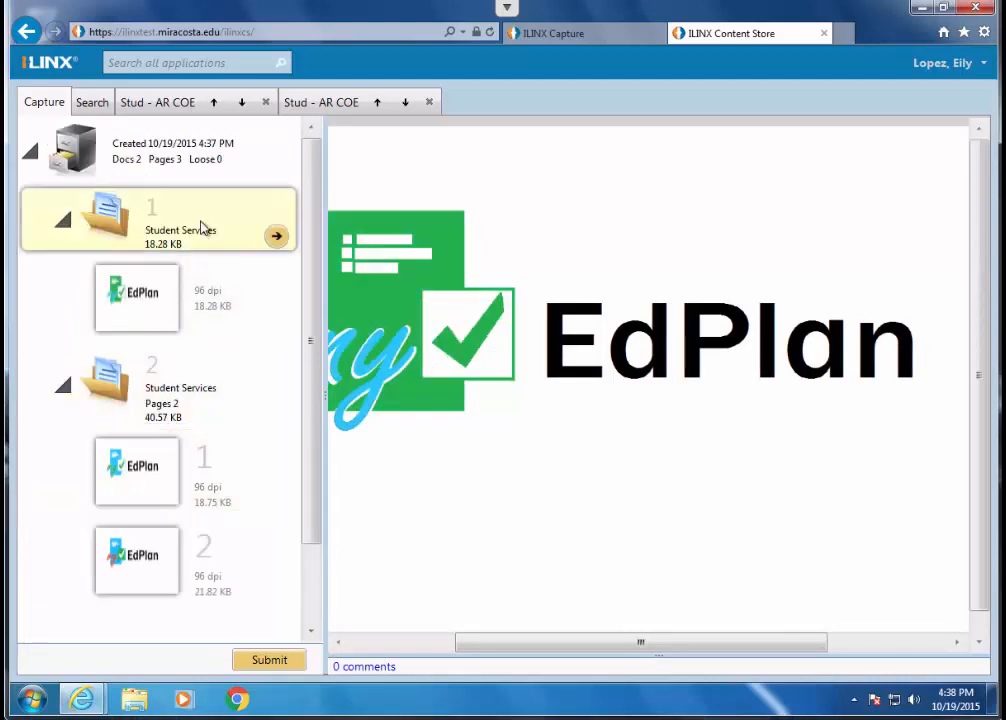
click(277, 241)
click(161, 224)
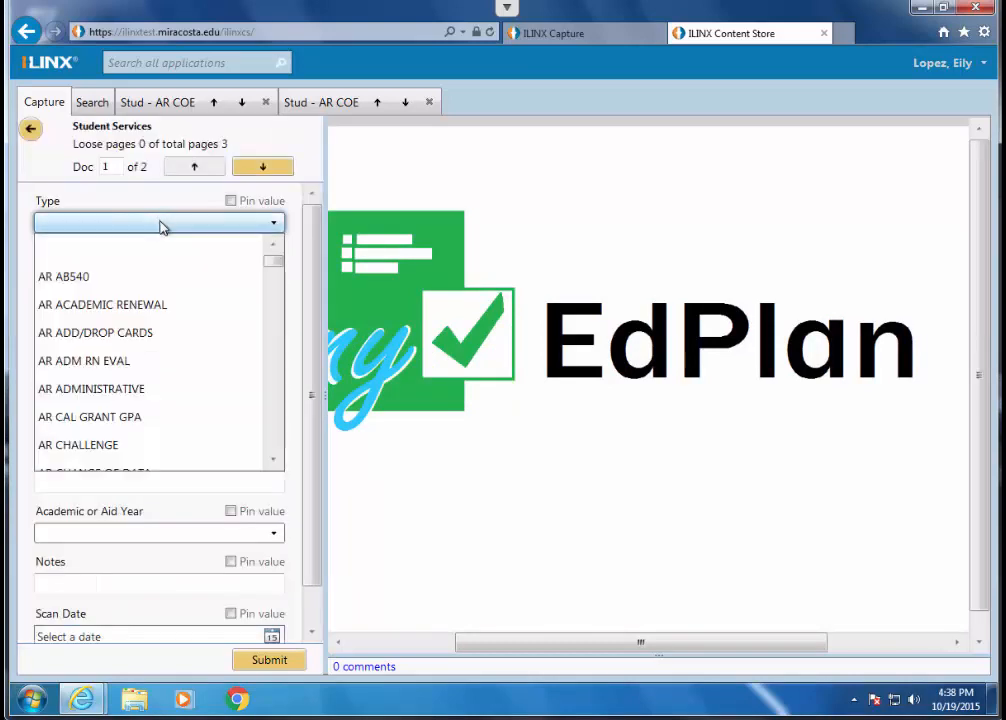
click(118, 279)
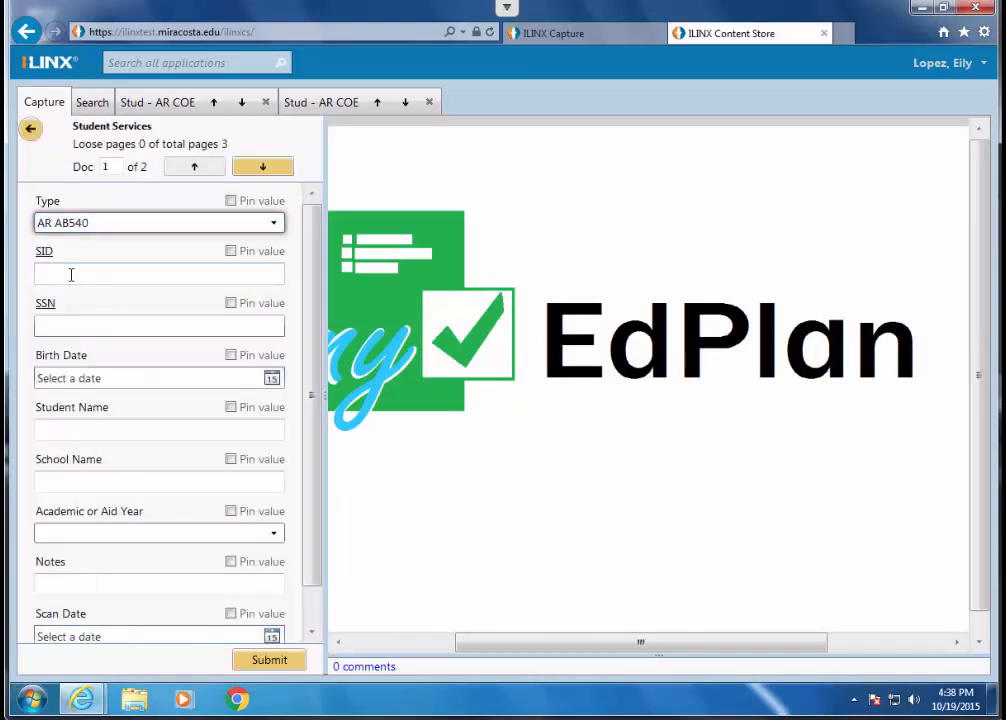
- Enter the student's ID number in the SID field, correcting the missing digit to fill in the student's details
click(71, 274)
text(0200)
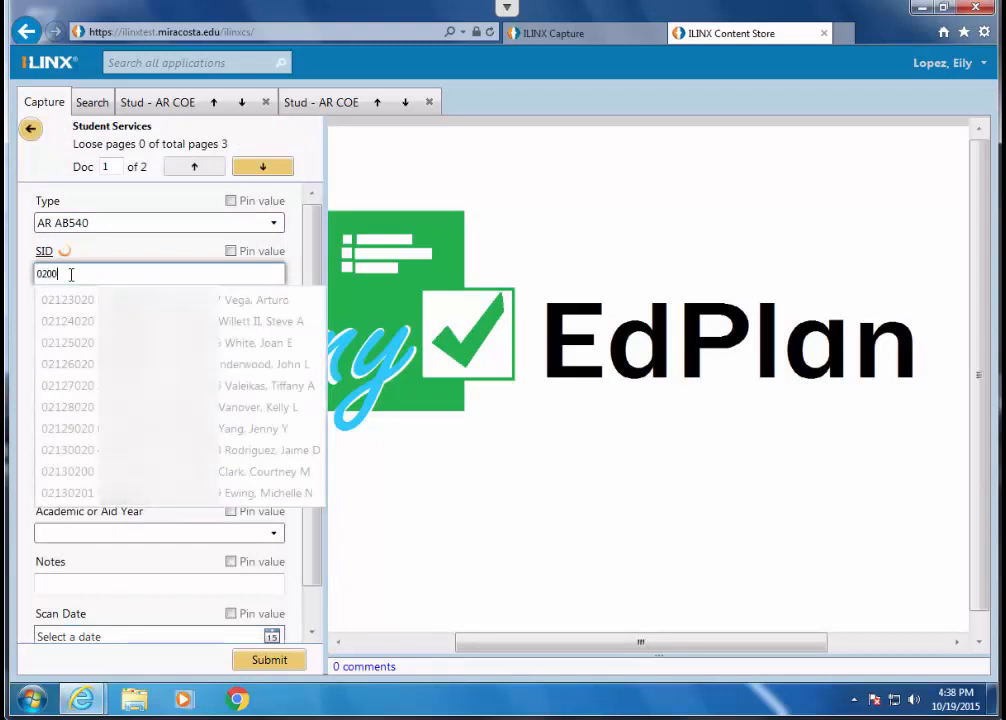
text(468)
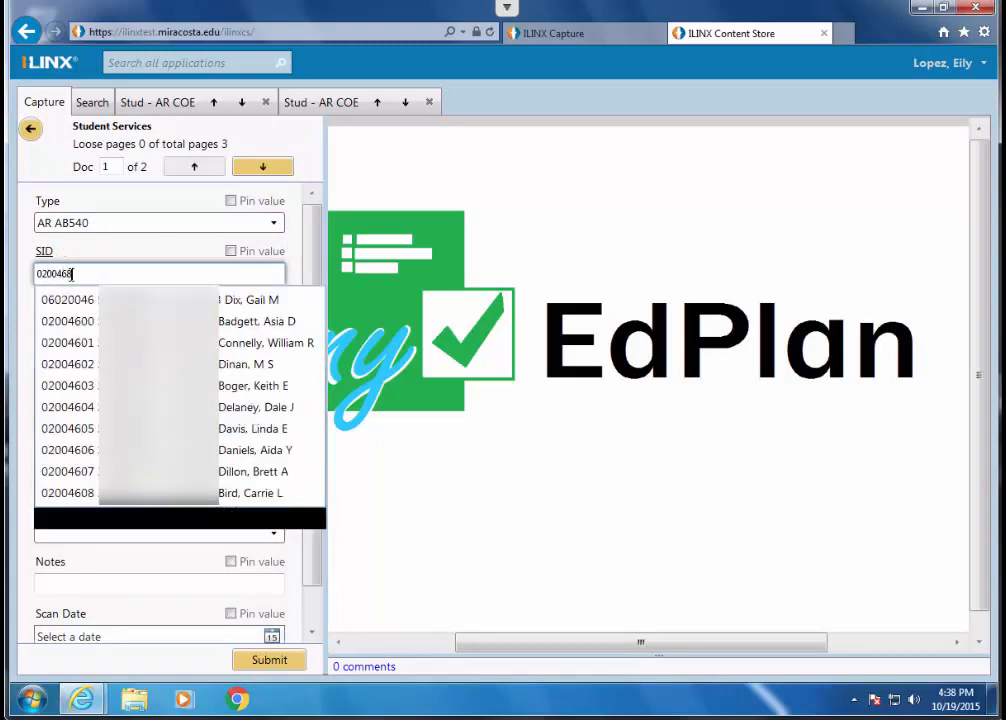
click(72, 275)
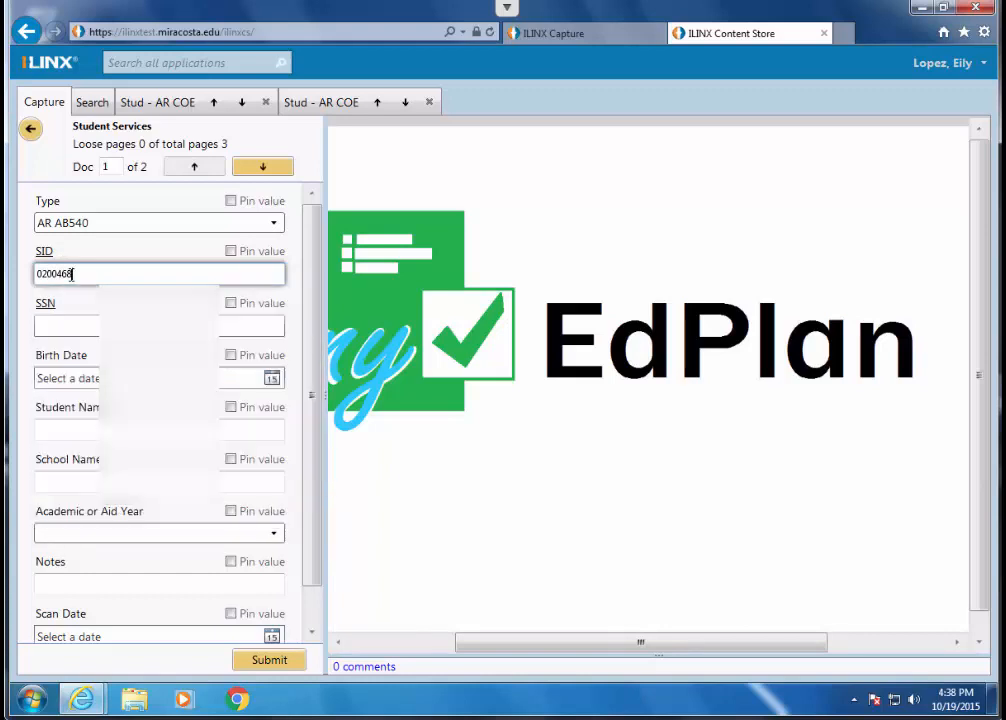
key(Left)
key(Left)
text(4)
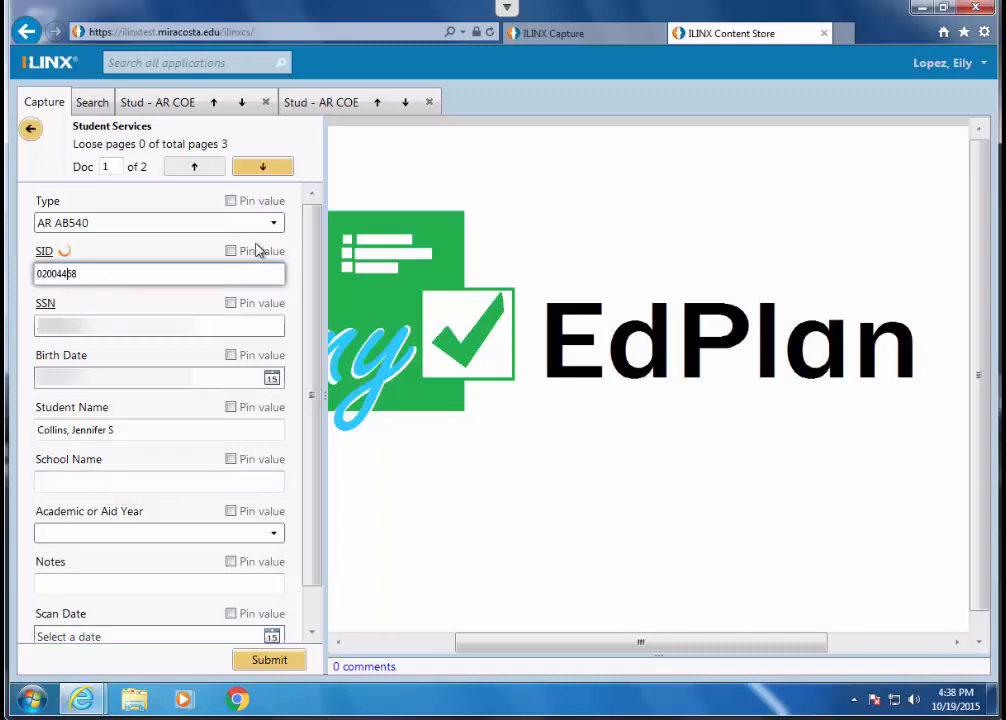
- Pin the Type, SID, SSN, Birth Date and Student Name values for the next document
click(231, 202)
click(231, 251)
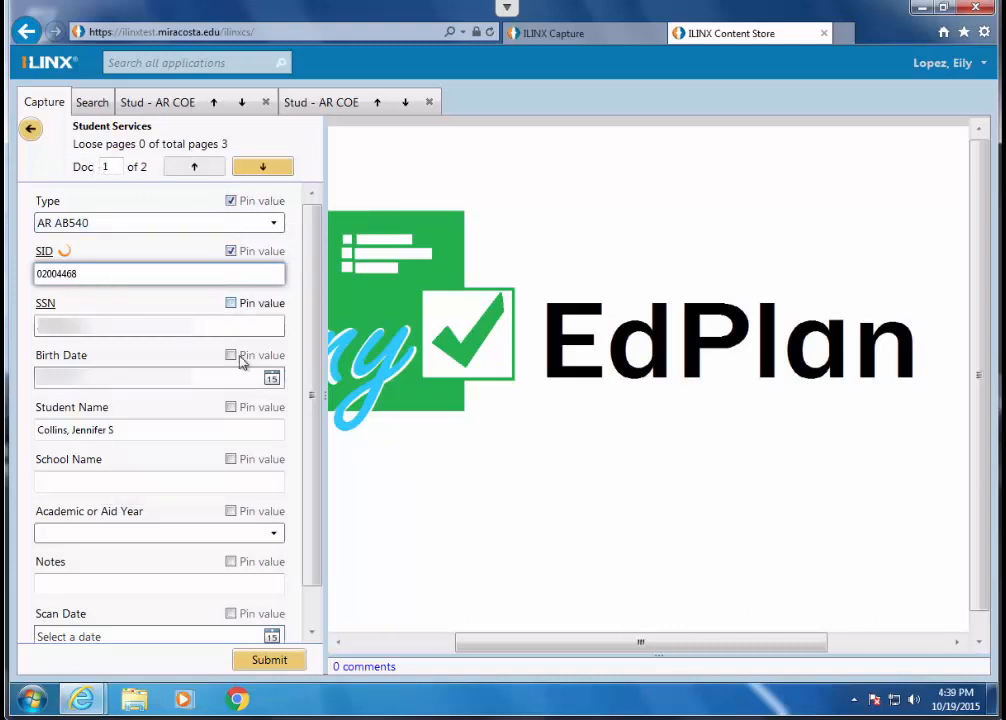
click(231, 303)
click(231, 355)
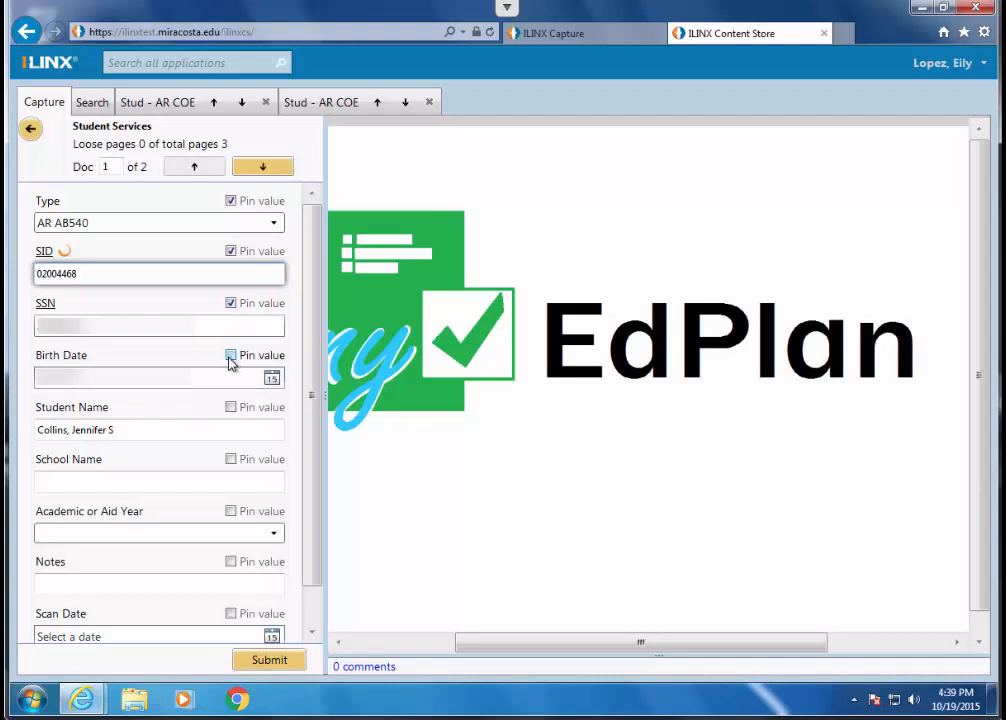
click(231, 408)
- Set the Scan Date to 10/19/2015 and pin that value
click(271, 637)
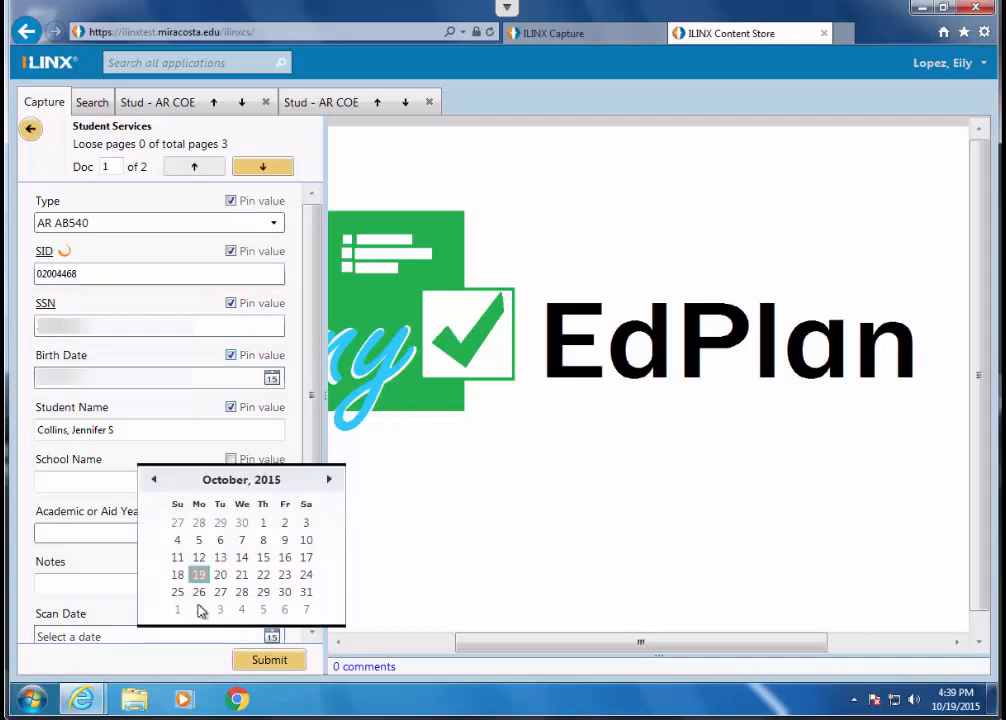
click(198, 574)
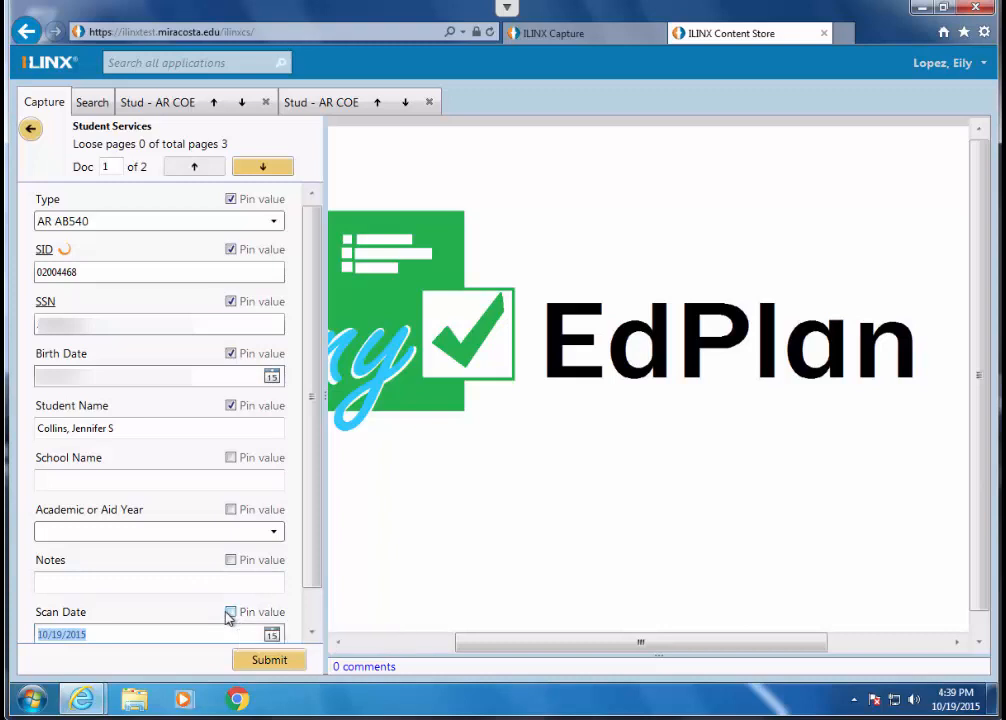
click(230, 614)
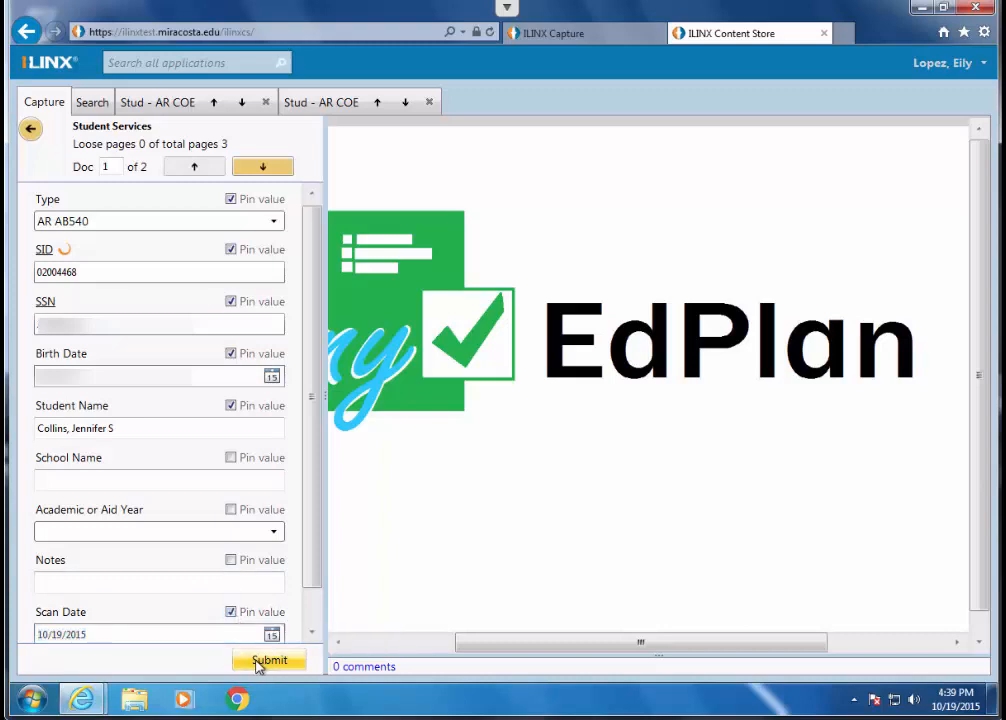
- Carry the pinned index values over to the second document and submit the batch
click(272, 167)
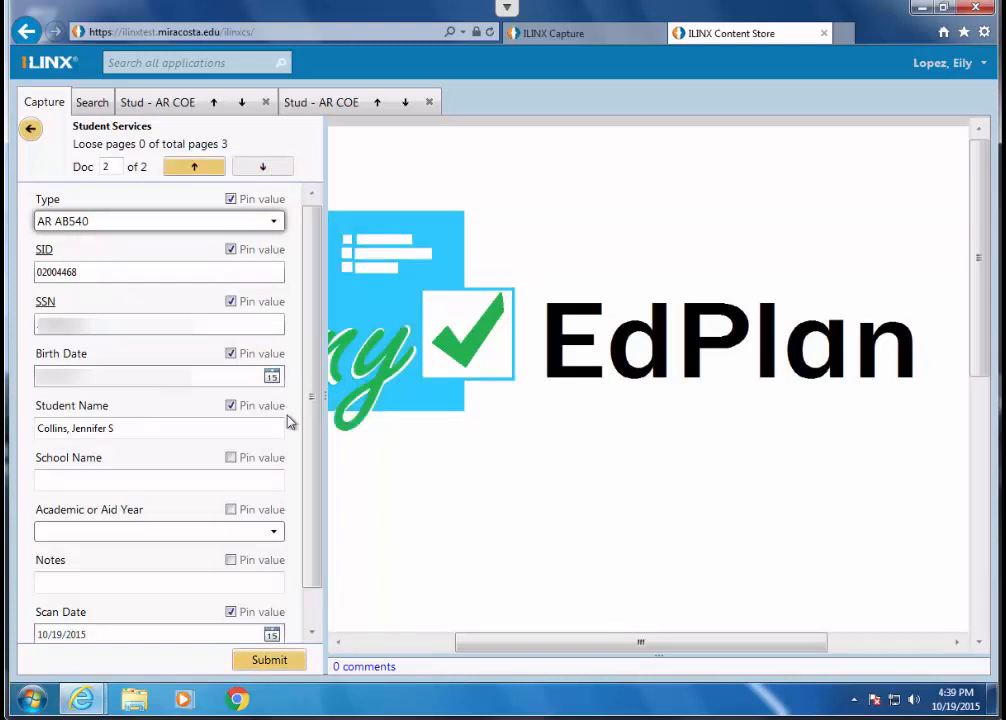
click(269, 660)
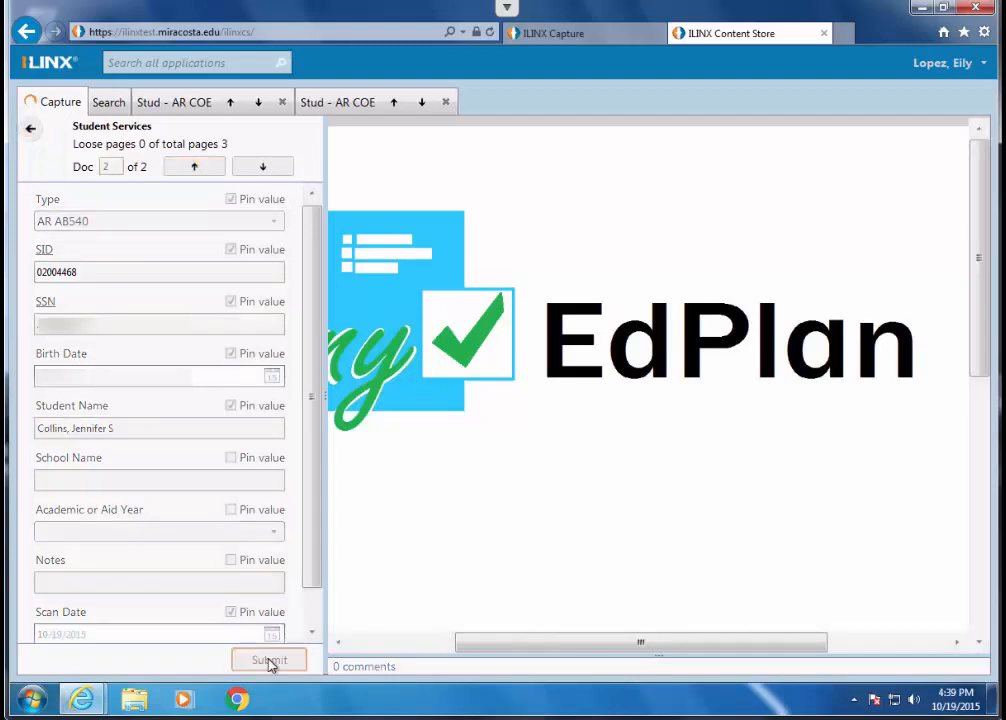
- Search Student Services with Scan Date 10/19/2015 added to the existing criteria, and open the first matching AR AB540 document
click(96, 104)
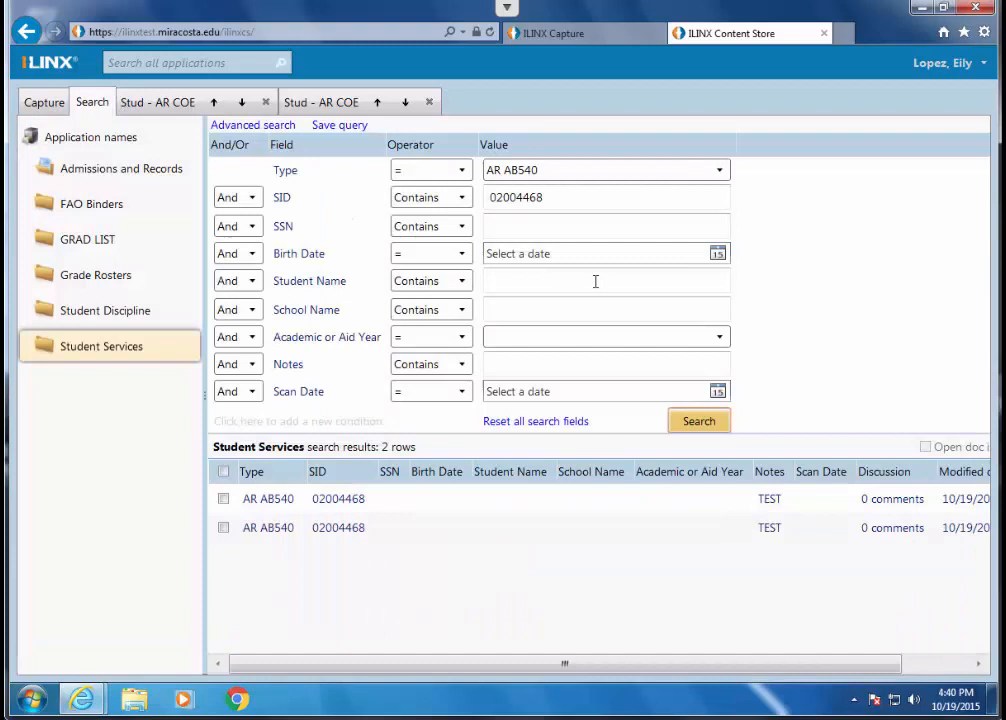
double_click(579, 198)
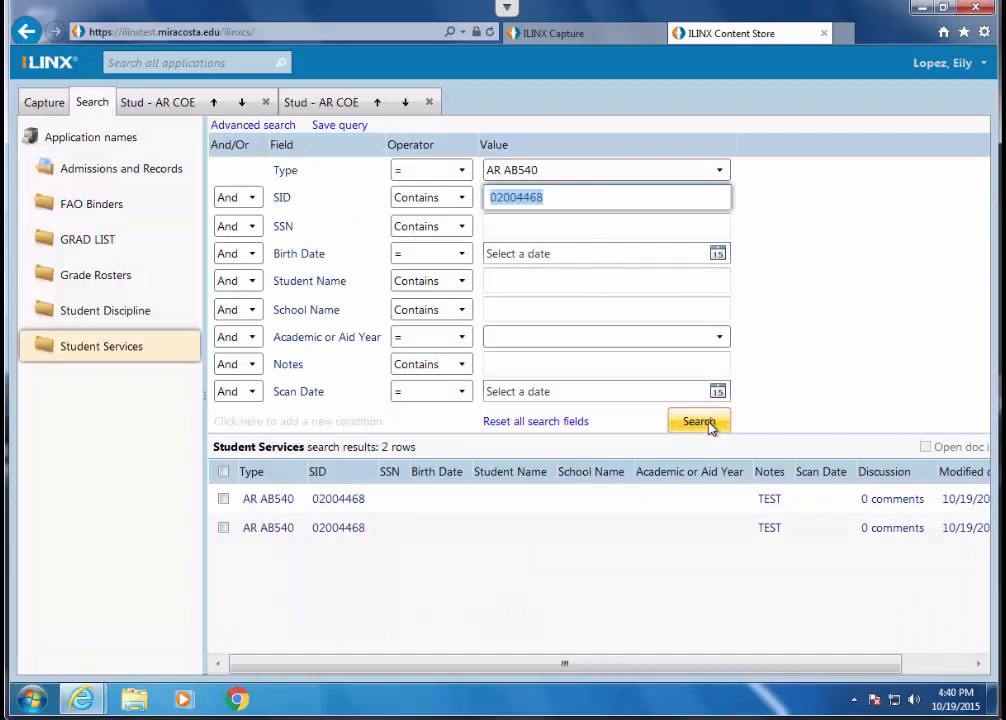
click(717, 391)
click(647, 512)
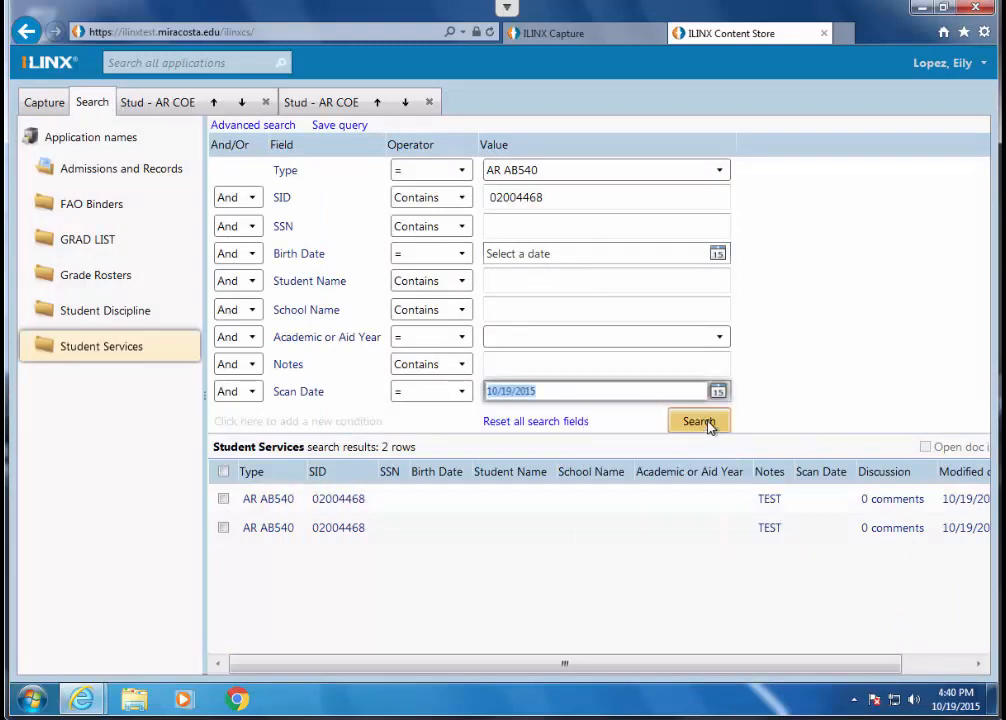
click(699, 426)
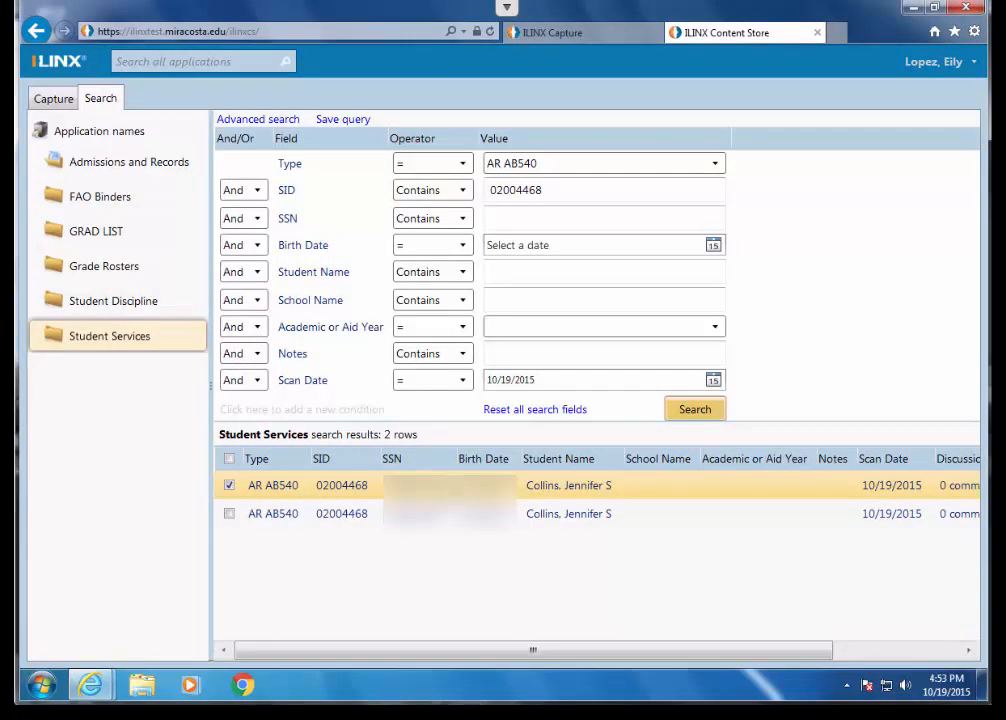
double_click(451, 489)
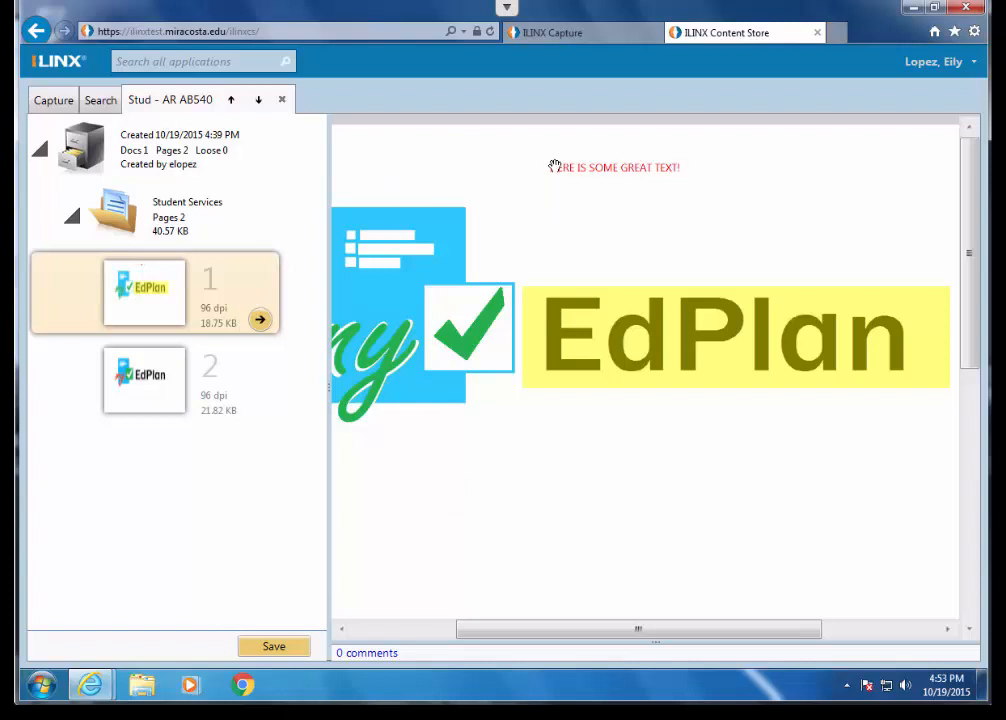
- Hide the annotations on the document's first page and show them again
mouse_move(660, 168)
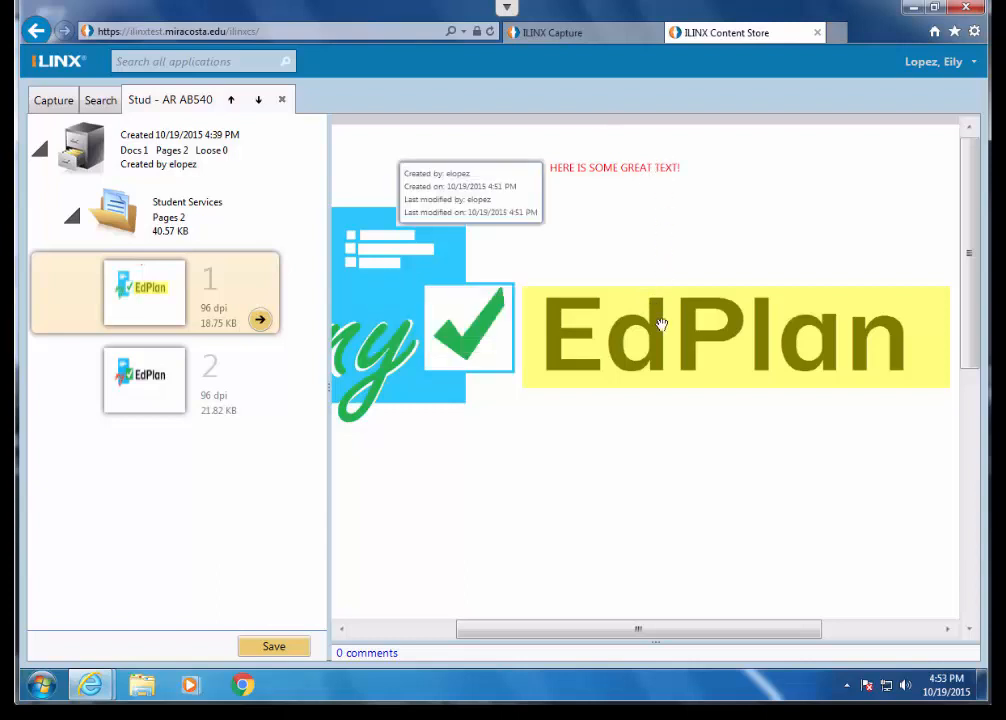
right_click(612, 449)
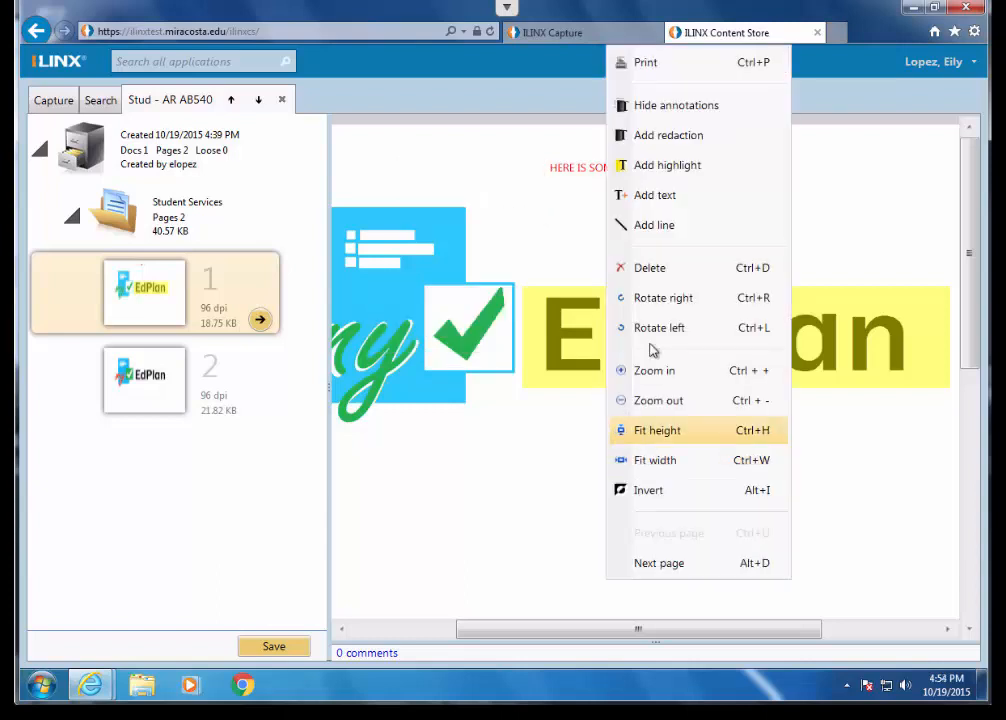
click(679, 107)
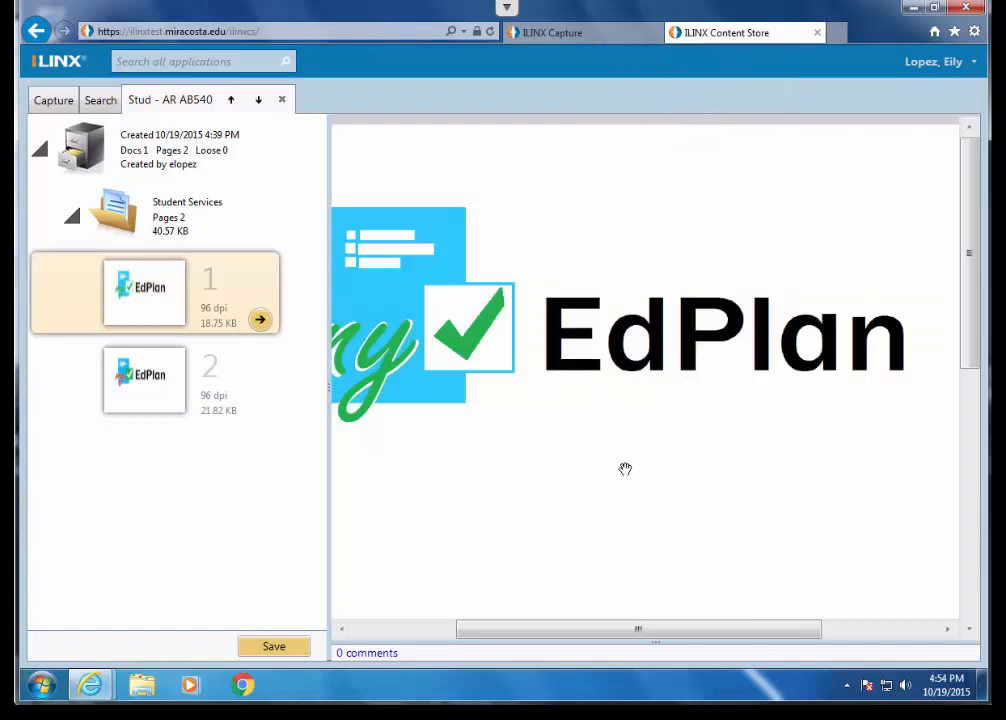
right_click(625, 469)
click(679, 107)
- Add a highlight over the blue page graphic and green check mark on the first page
right_click(453, 457)
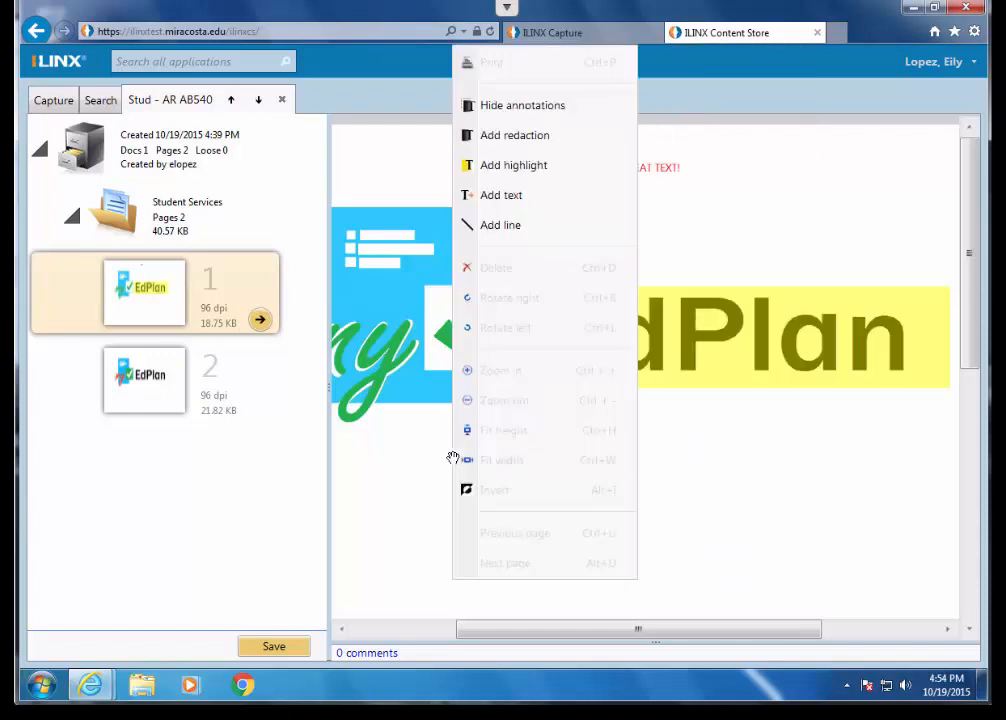
click(529, 168)
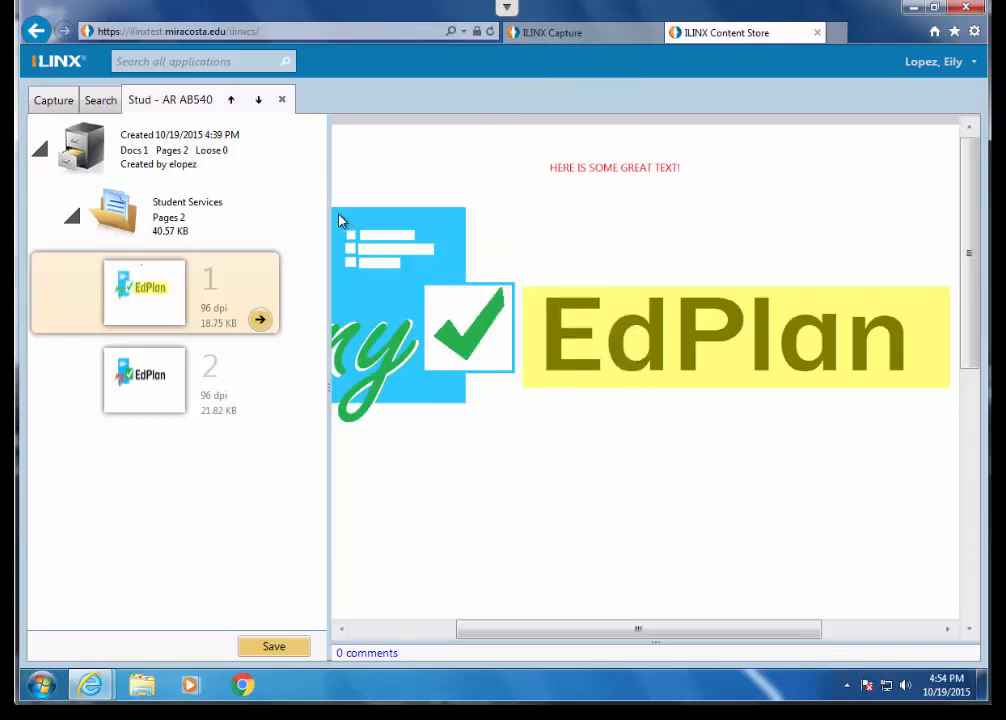
mouse_move(340, 220)
mouse_down()
mouse_move(447, 314)
mouse_move(530, 441)
mouse_up()
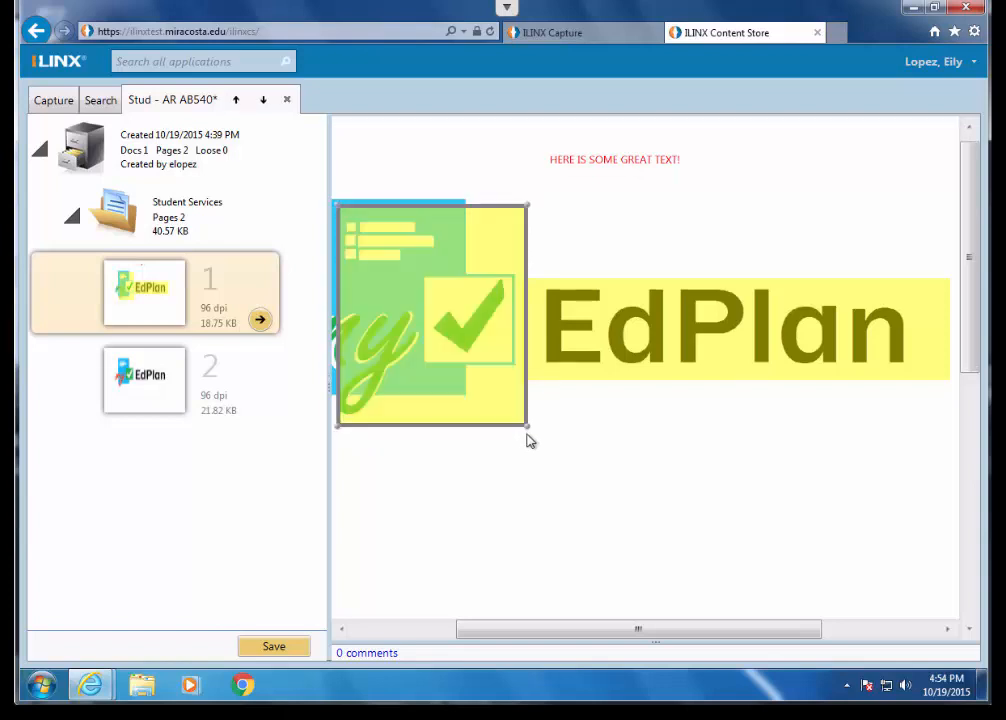
- Fit the new highlight around the red "HERE IS SOME GREAT TEXT!" line and save the document
mouse_move(399, 255)
mouse_down()
mouse_move(528, 187)
mouse_move(585, 190)
mouse_up()
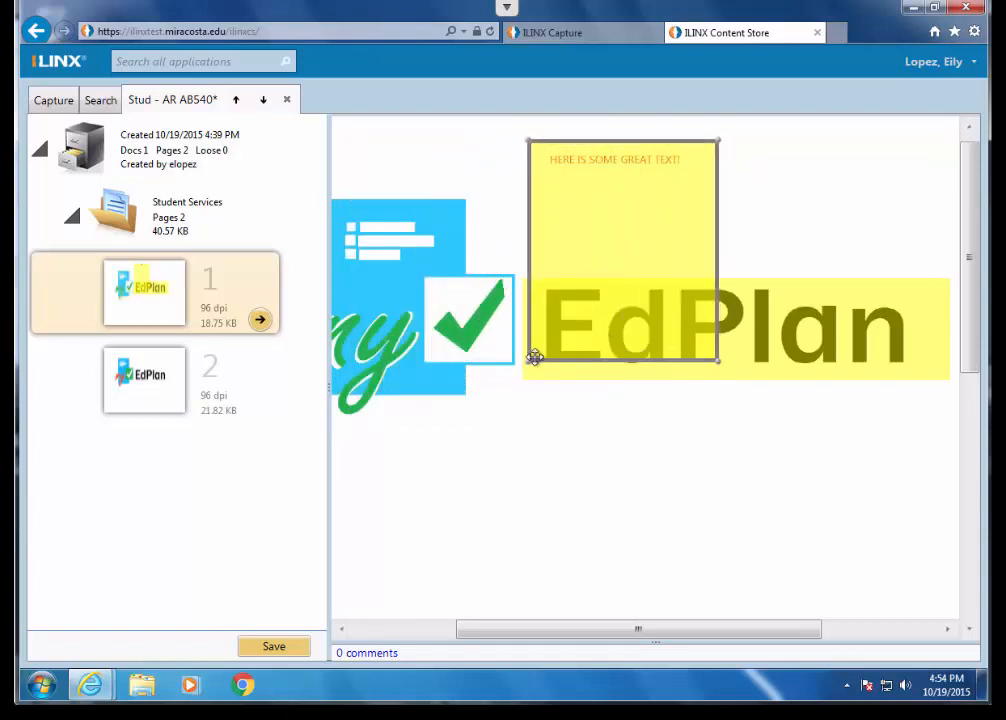
drag(530, 357, 539, 175)
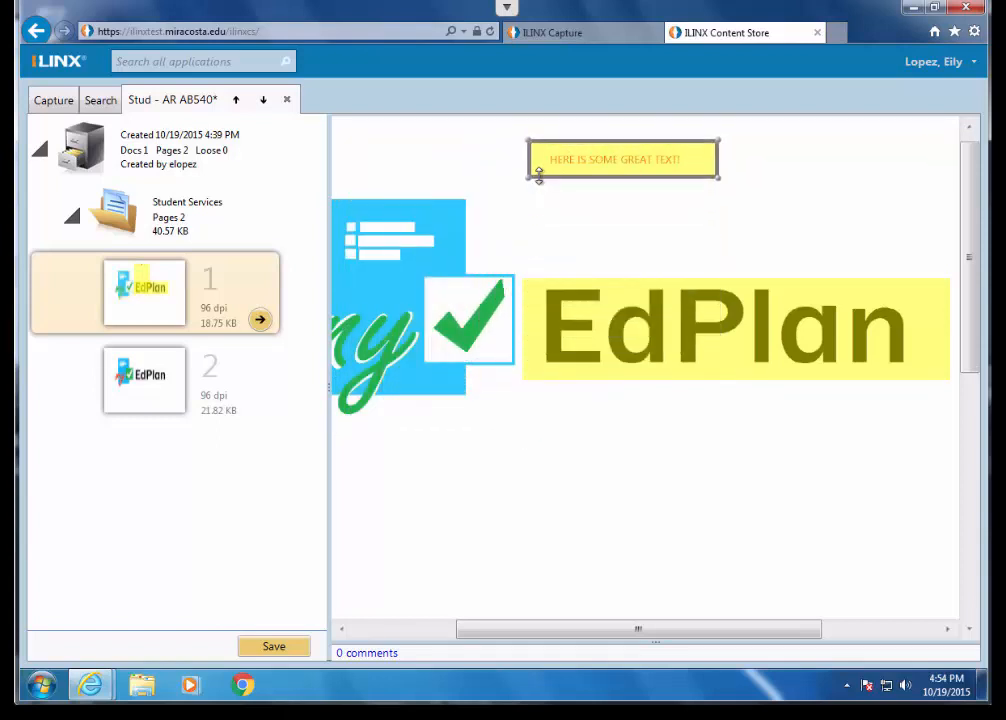
click(856, 220)
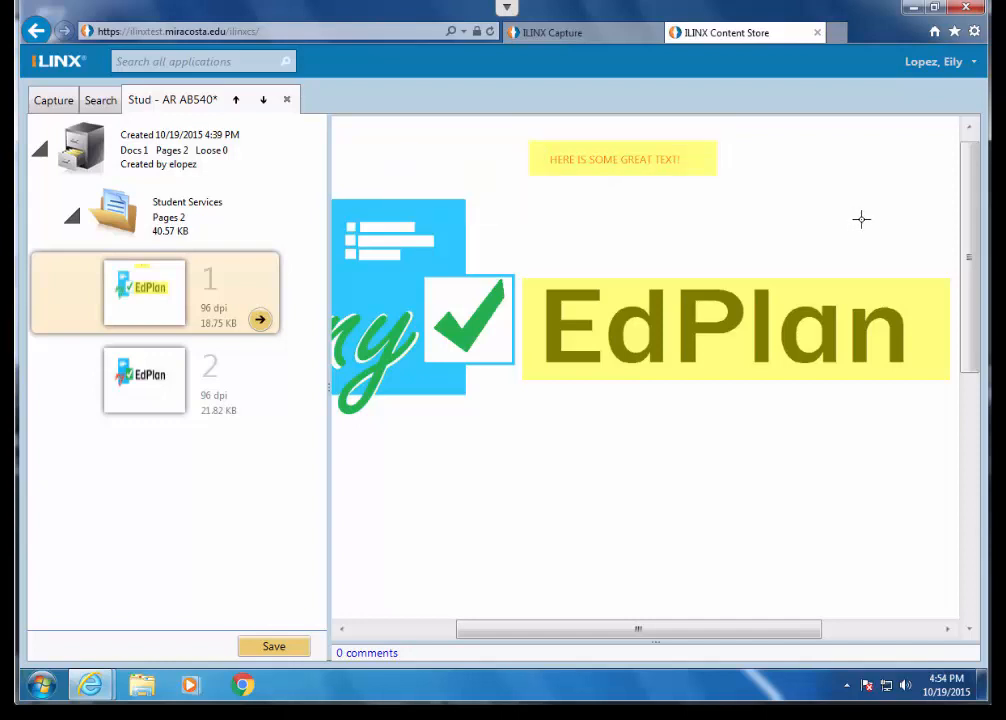
click(270, 648)
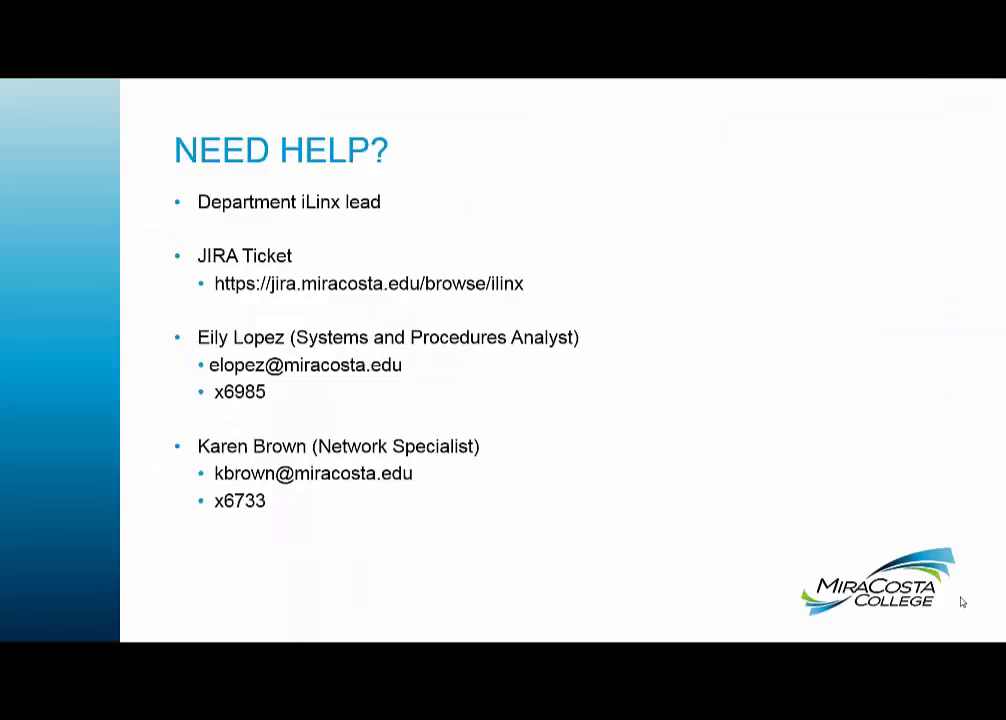